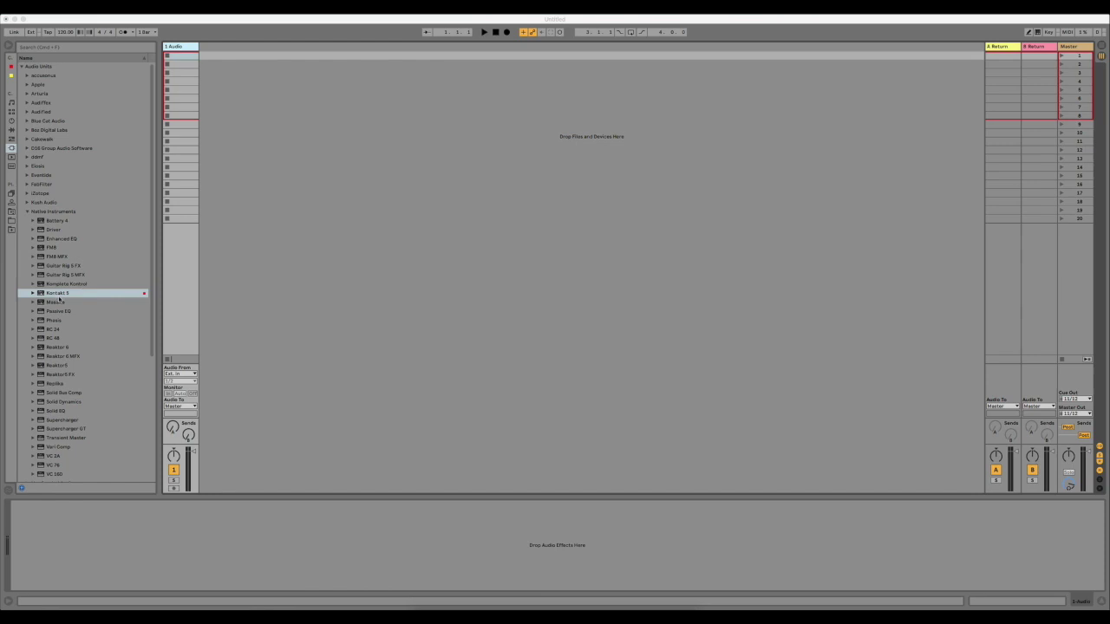
Step: Add Kontakt 5 on a new MIDI track and load the Santur instrument from the India library
click(58, 296)
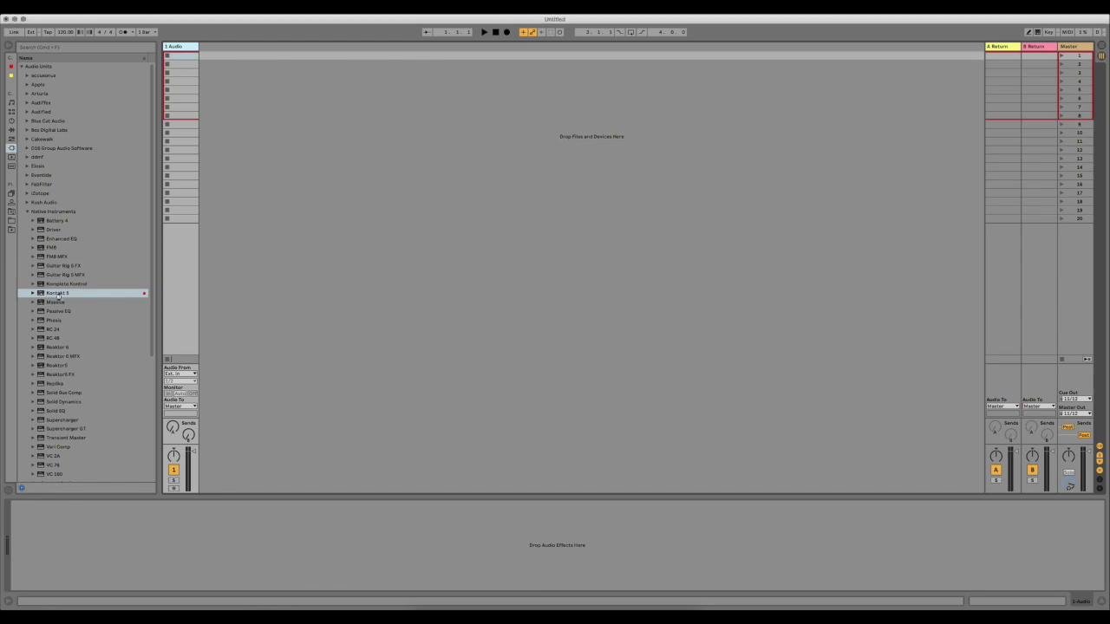
drag(231, 289, 231, 289)
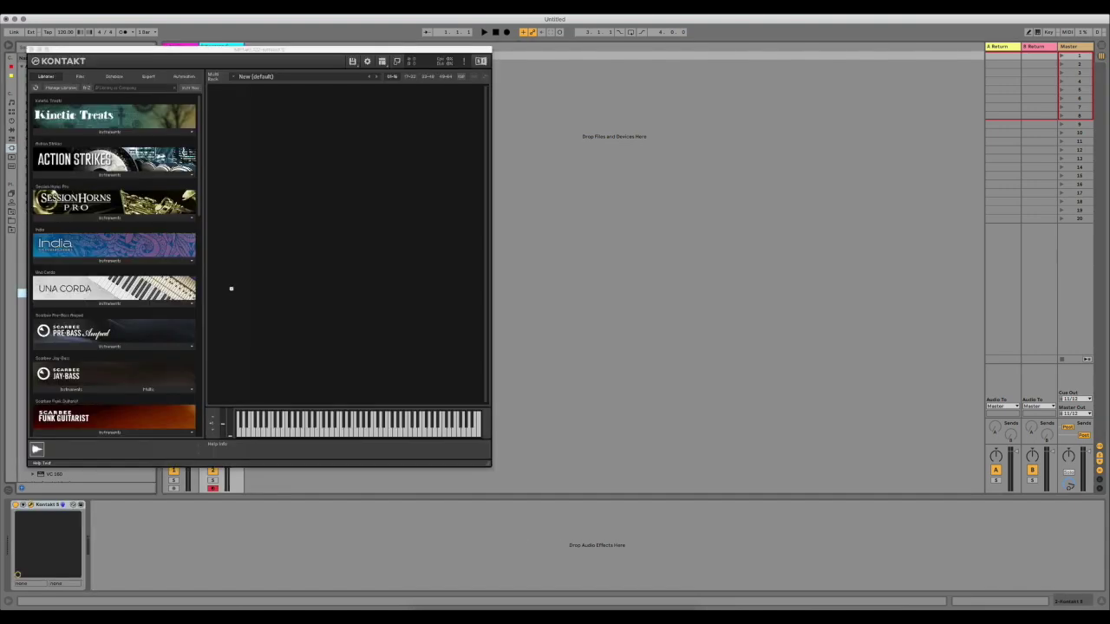
scroll(125, 276, down, 1)
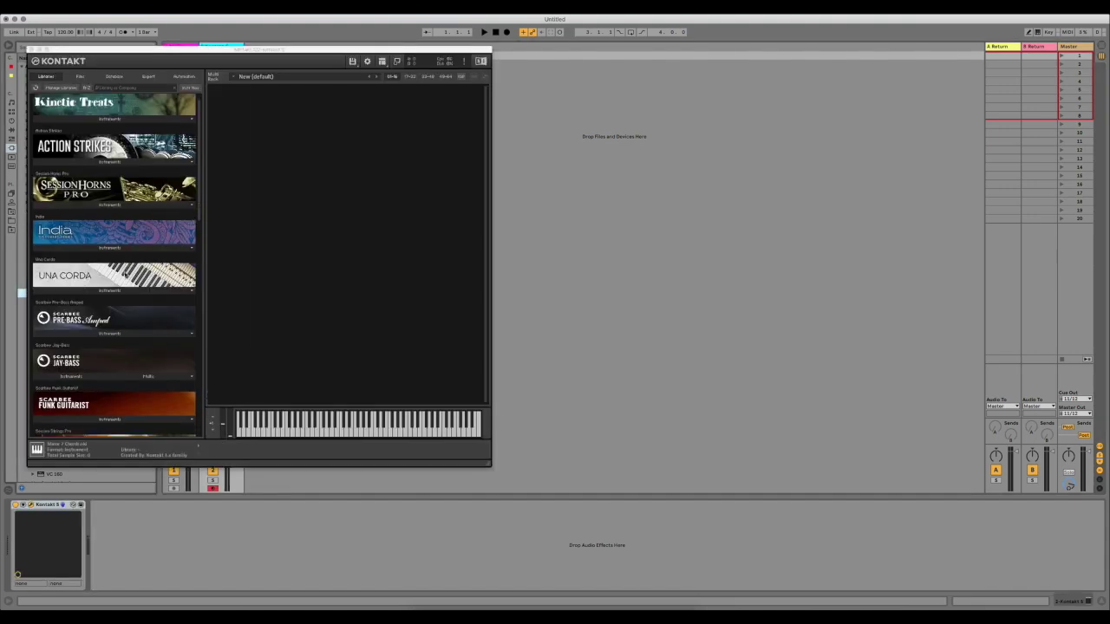
click(110, 249)
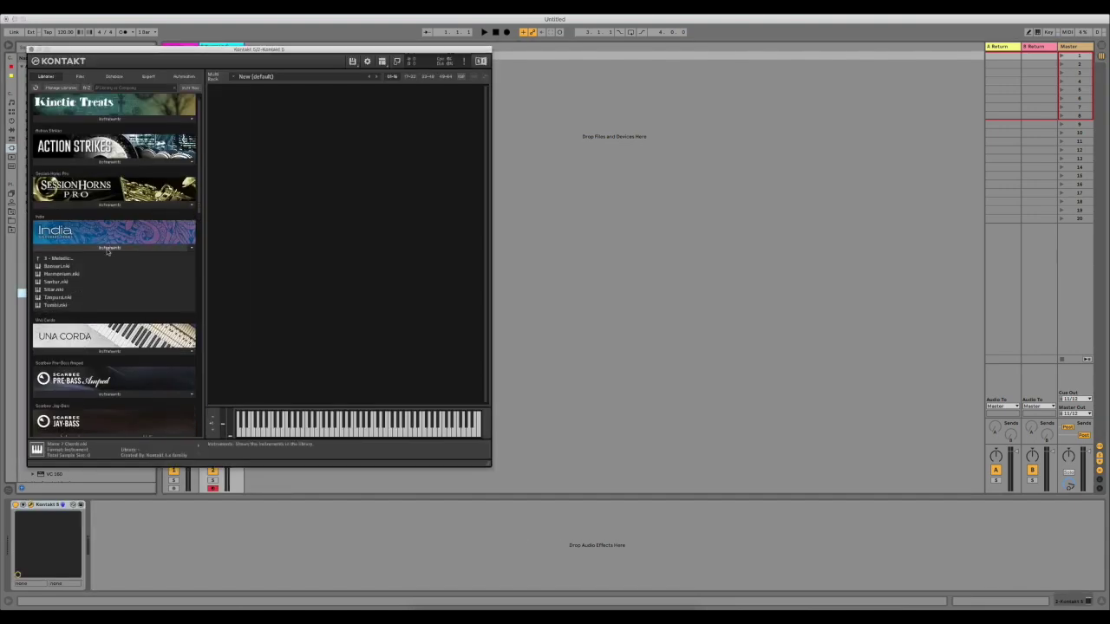
double_click(59, 282)
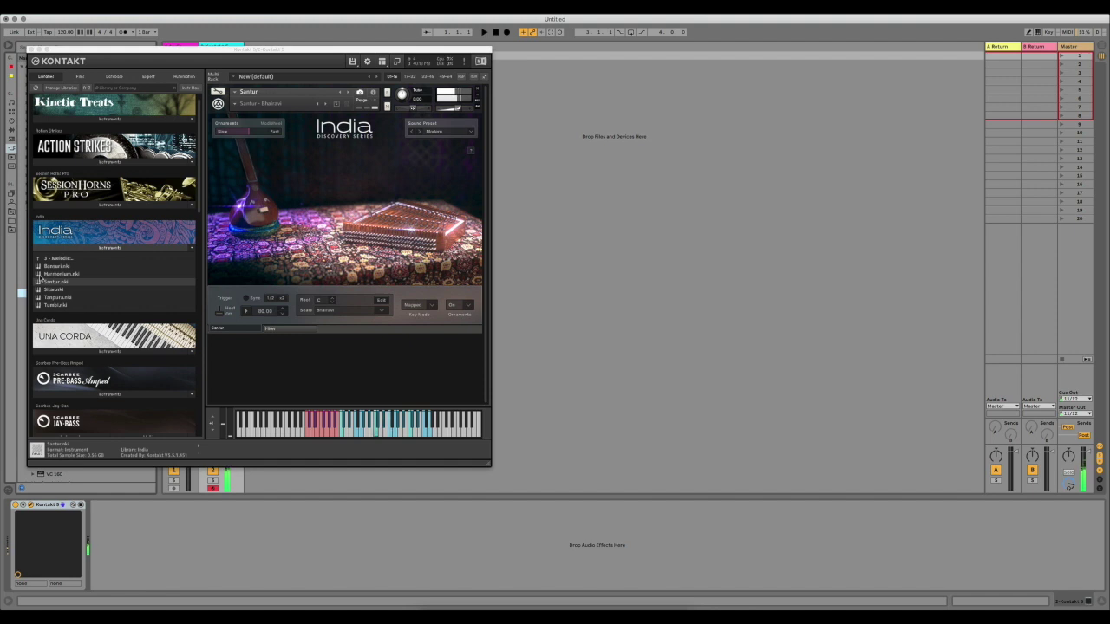
Step: Raise the project tempo and turn on the metronome, moving the Kontakt window aside
click(65, 33)
drag(65, 33, 65, 43)
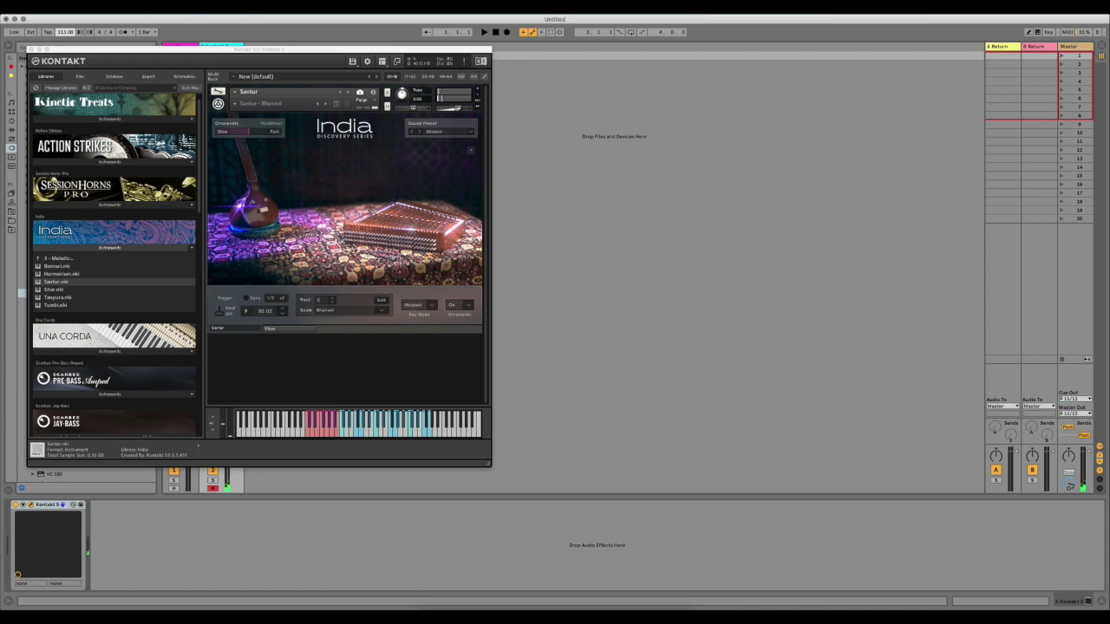
click(124, 33)
drag(463, 50, 564, 91)
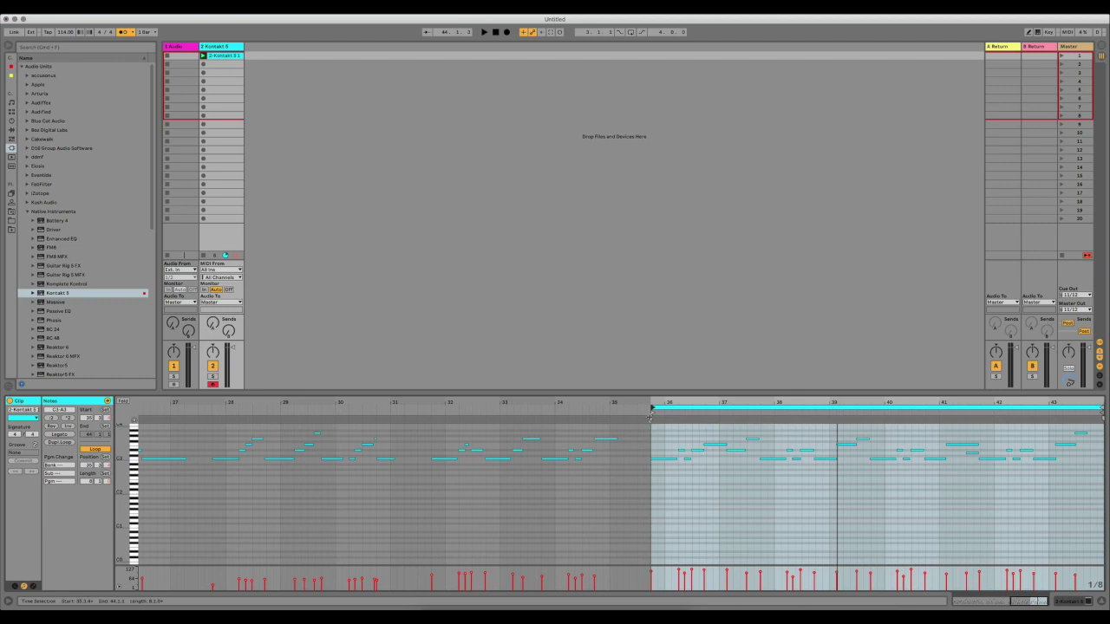
Step: Set position 1.1.1 at the start of the santur clip's looped section and end the loop at bar 9
right_click(652, 419)
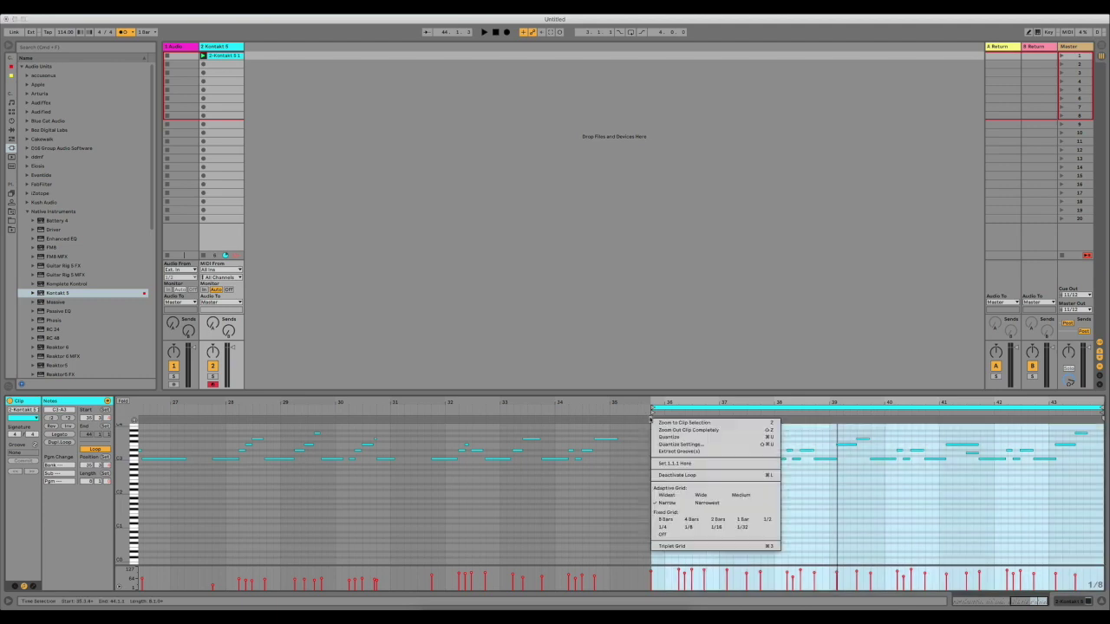
click(675, 463)
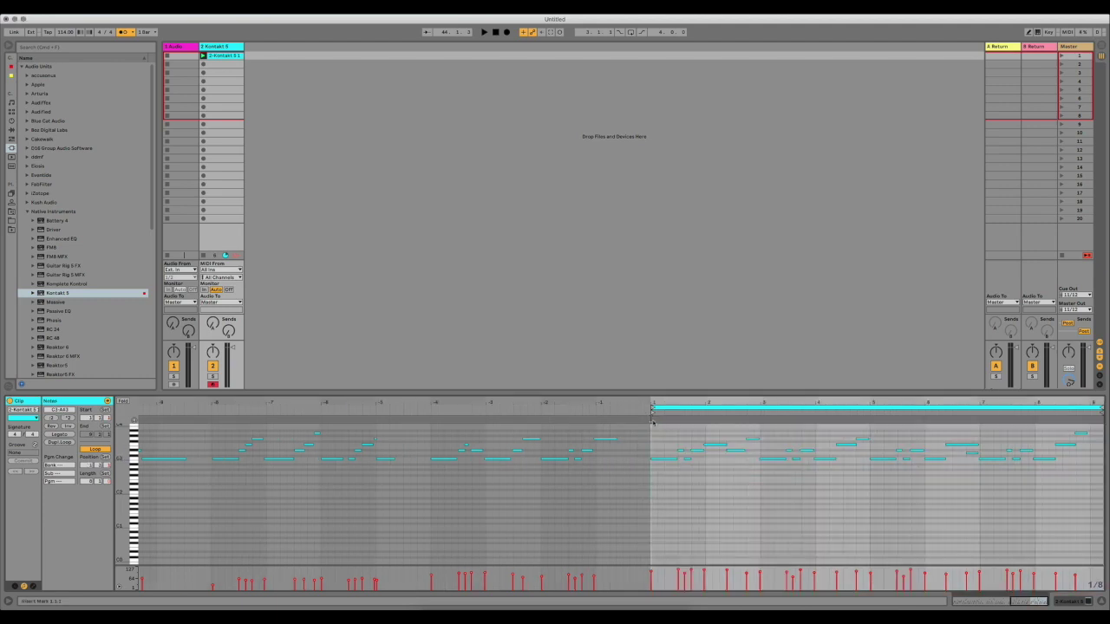
key(space)
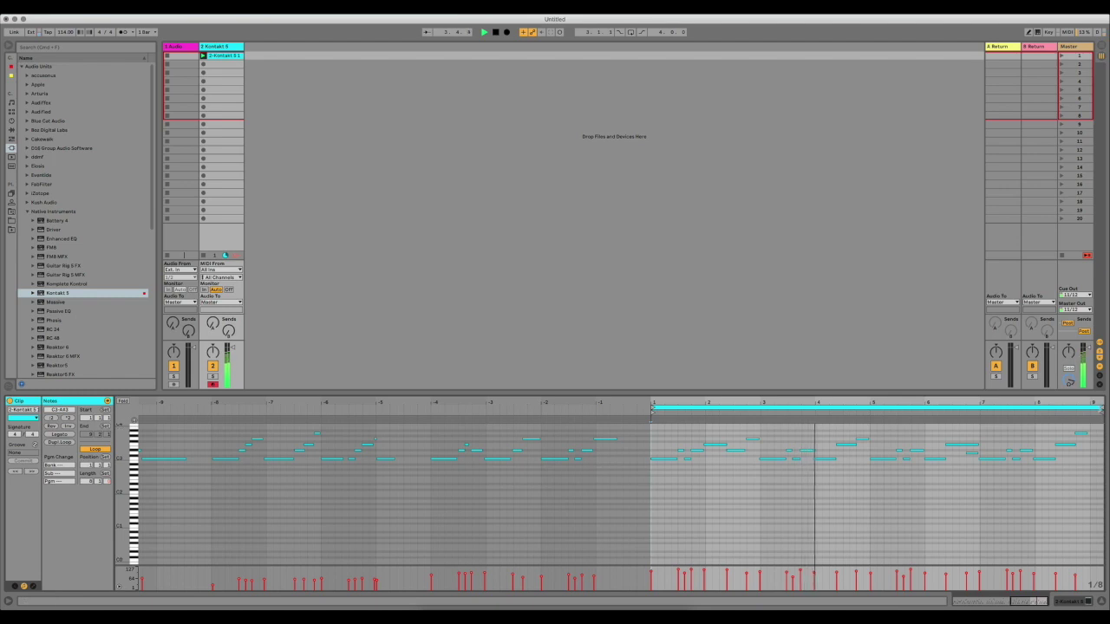
click(1088, 407)
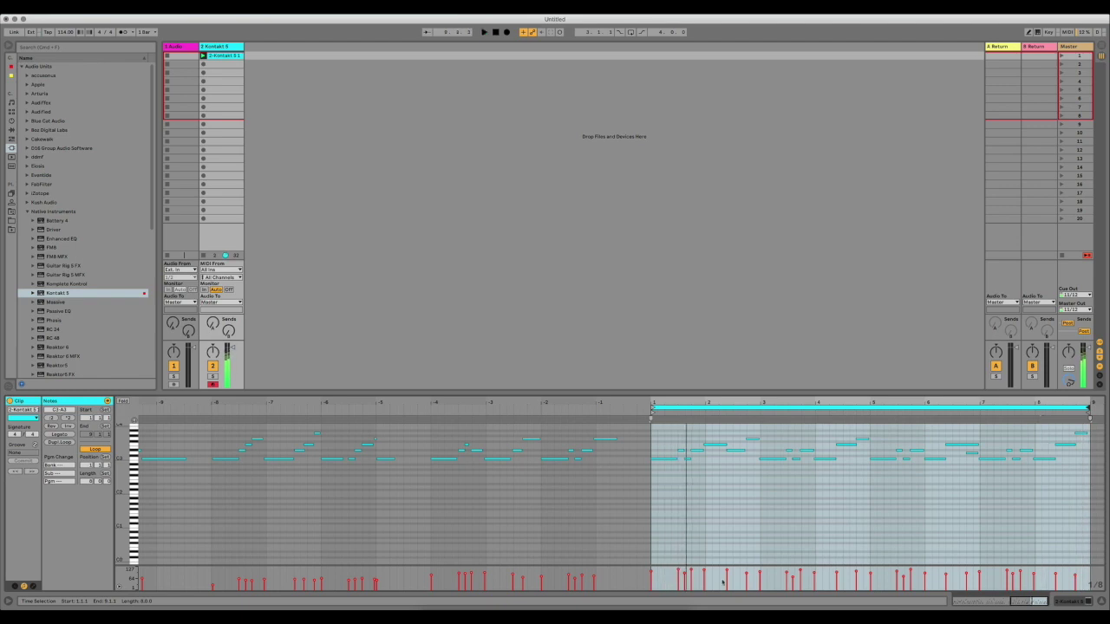
Step: Stop playback and adjust the velocities of individual notes in the first two bars of the santur clip
click(671, 574)
key(space)
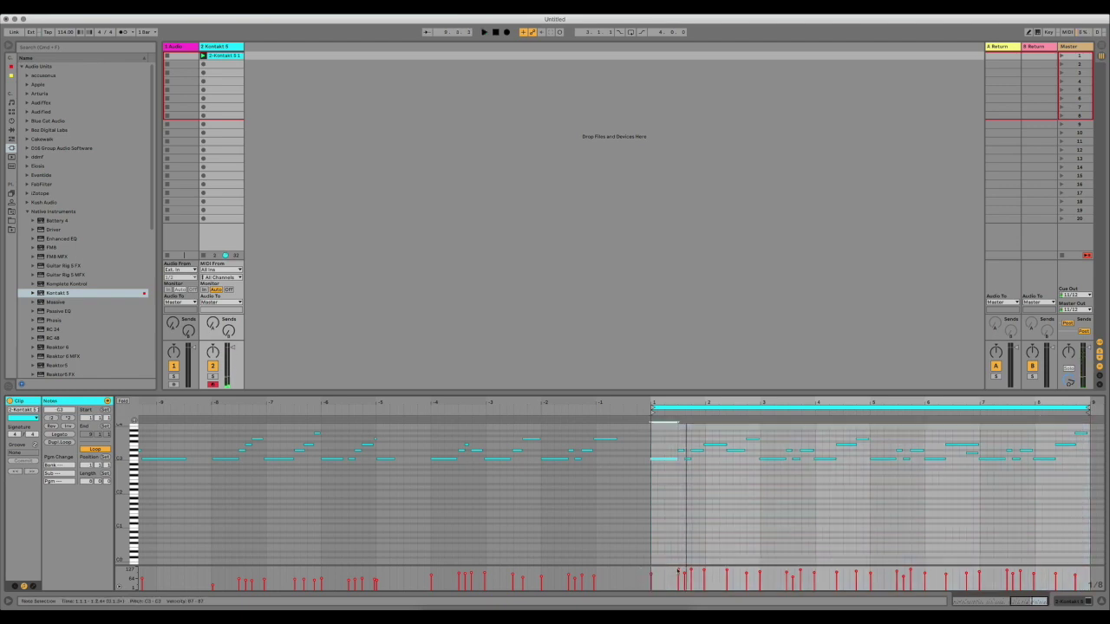
click(704, 572)
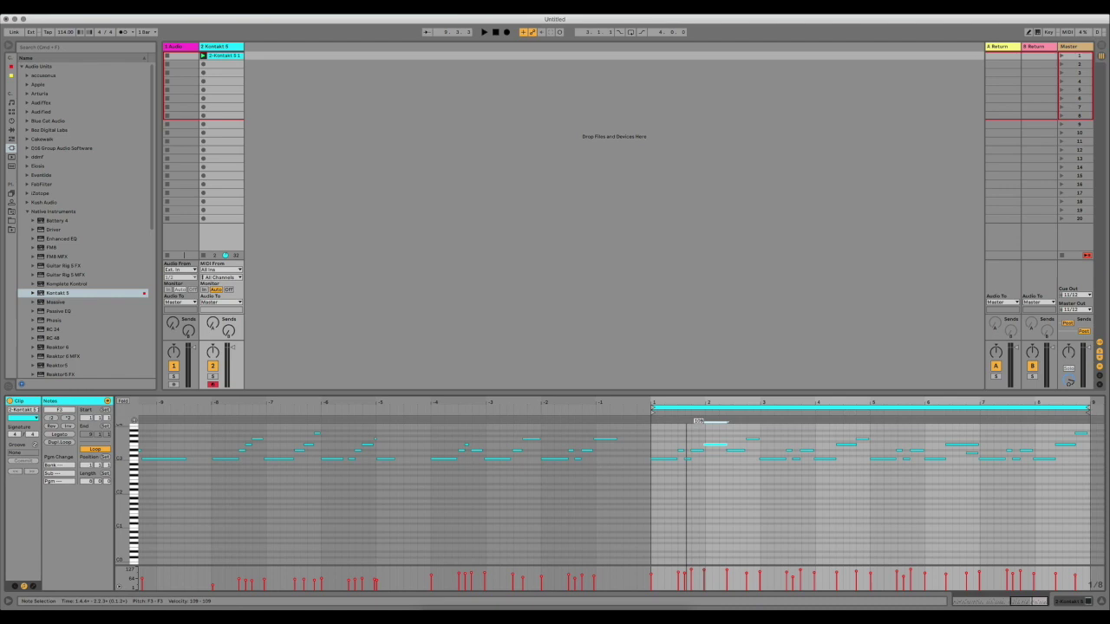
click(690, 572)
click(727, 572)
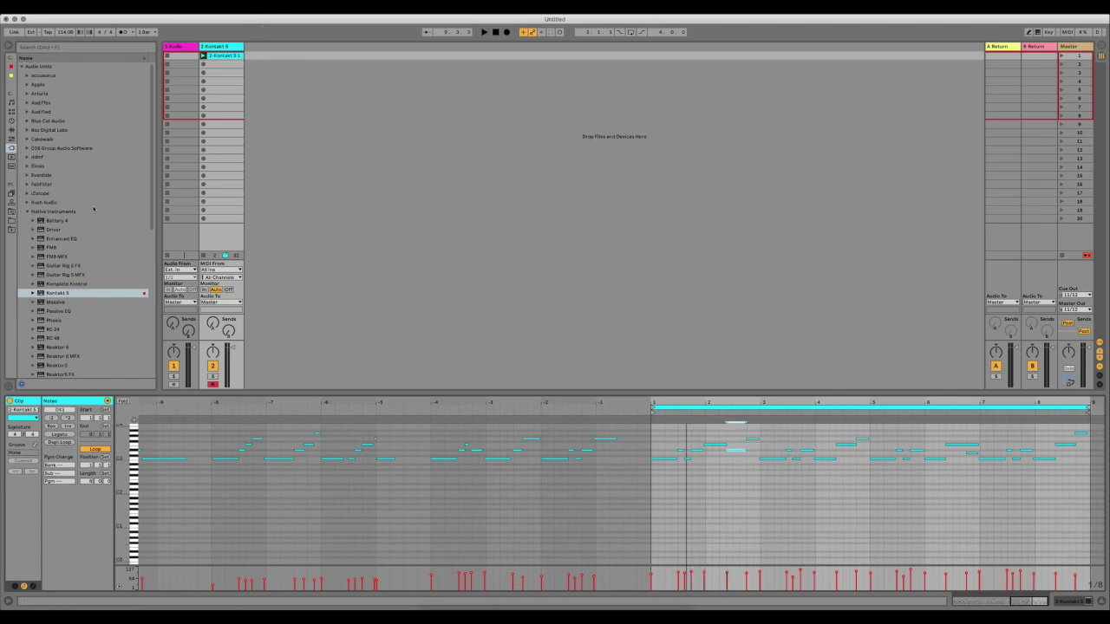
Step: Load the Dusty Drums kit on a new MIDI track and capture the played kick pattern as a clip
click(11, 111)
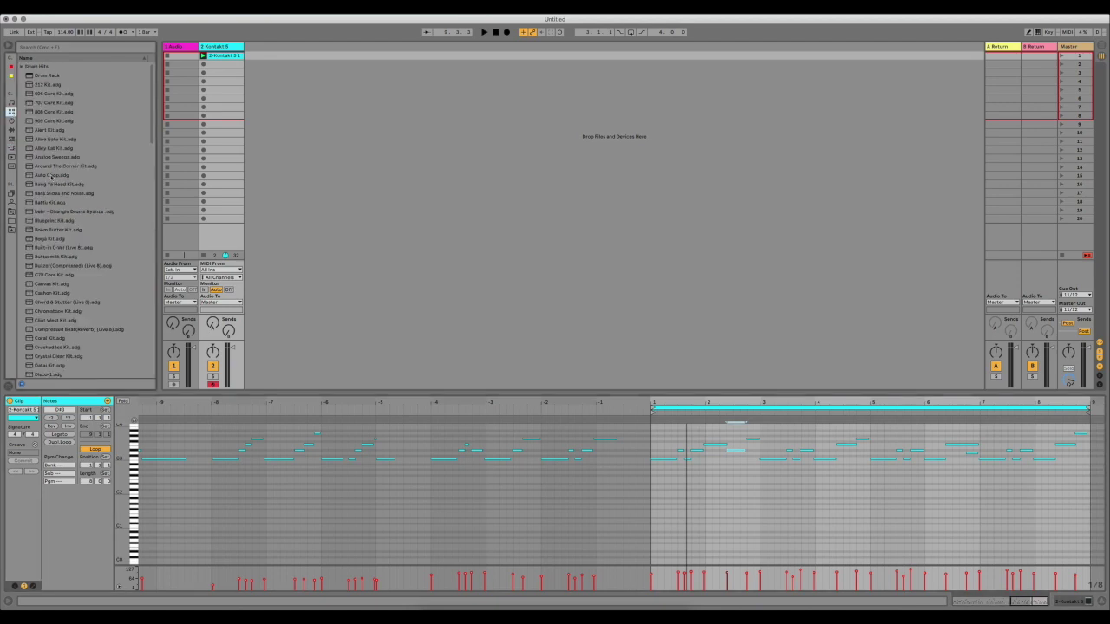
scroll(69, 260, down, 5)
click(61, 361)
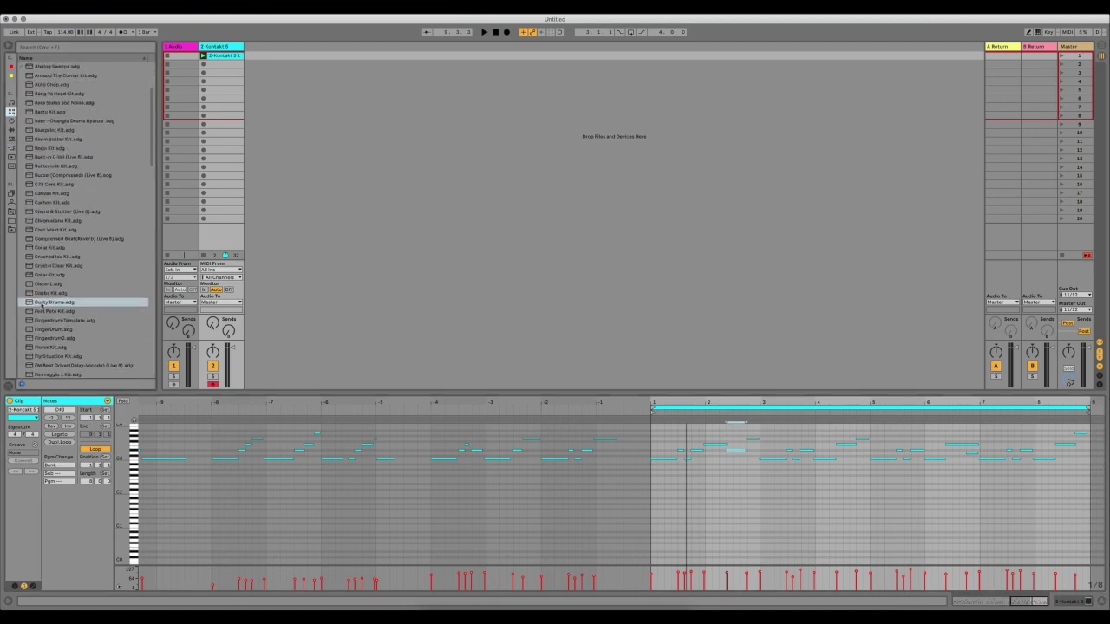
drag(42, 304, 274, 85)
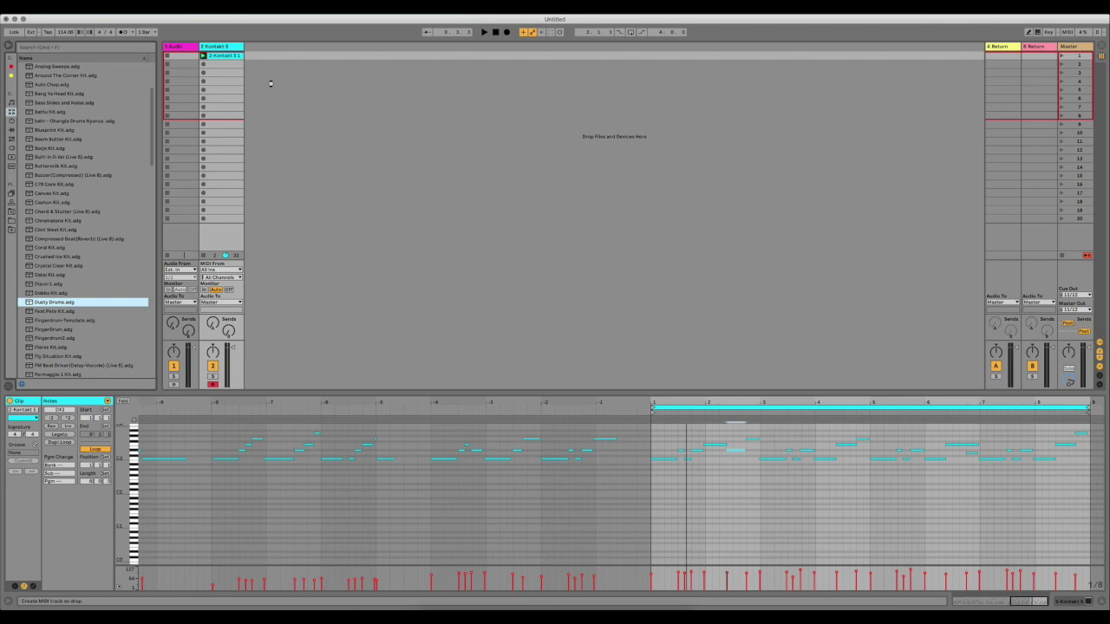
drag(270, 84, 271, 85)
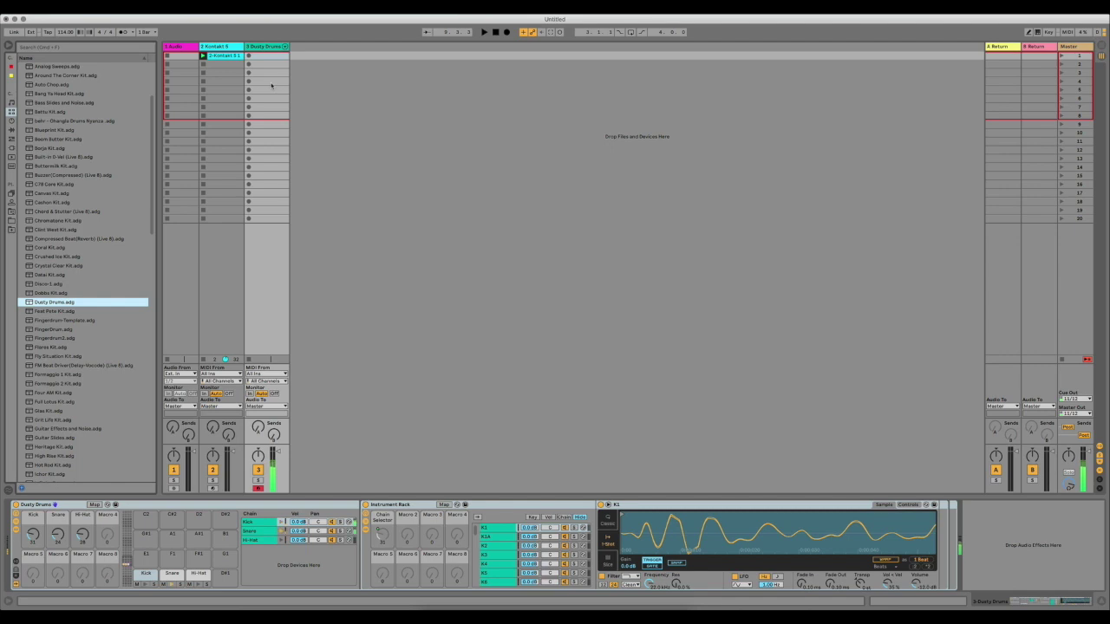
key(super+shift+c)
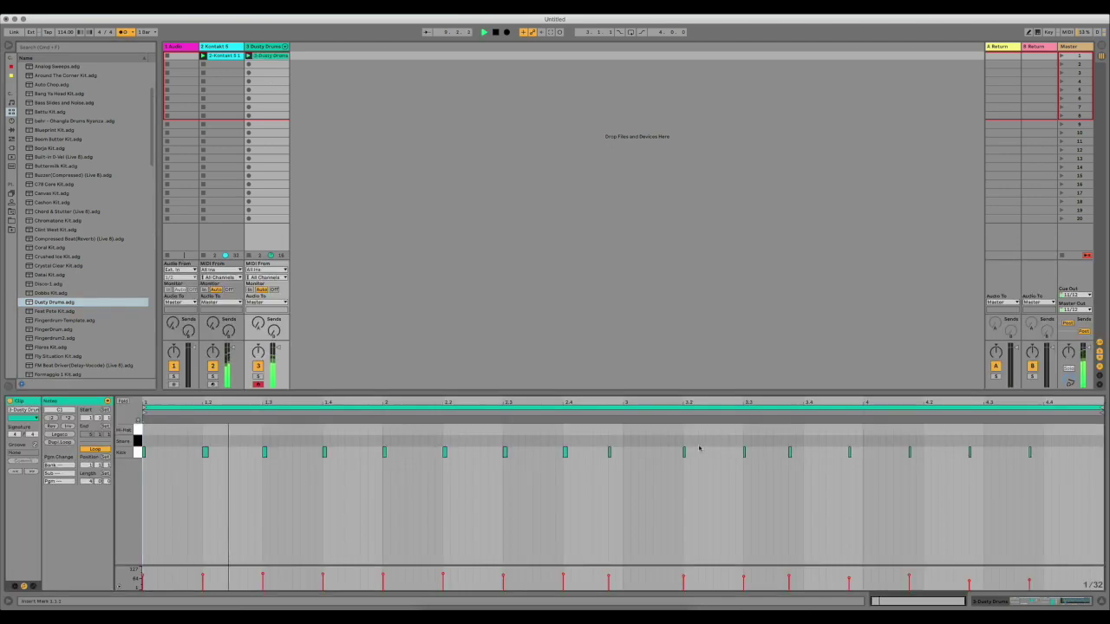
Step: Loop the first two bars of the Dusty Drums clip and delete the extra kick just before bar 3
drag(621, 433, 569, 433)
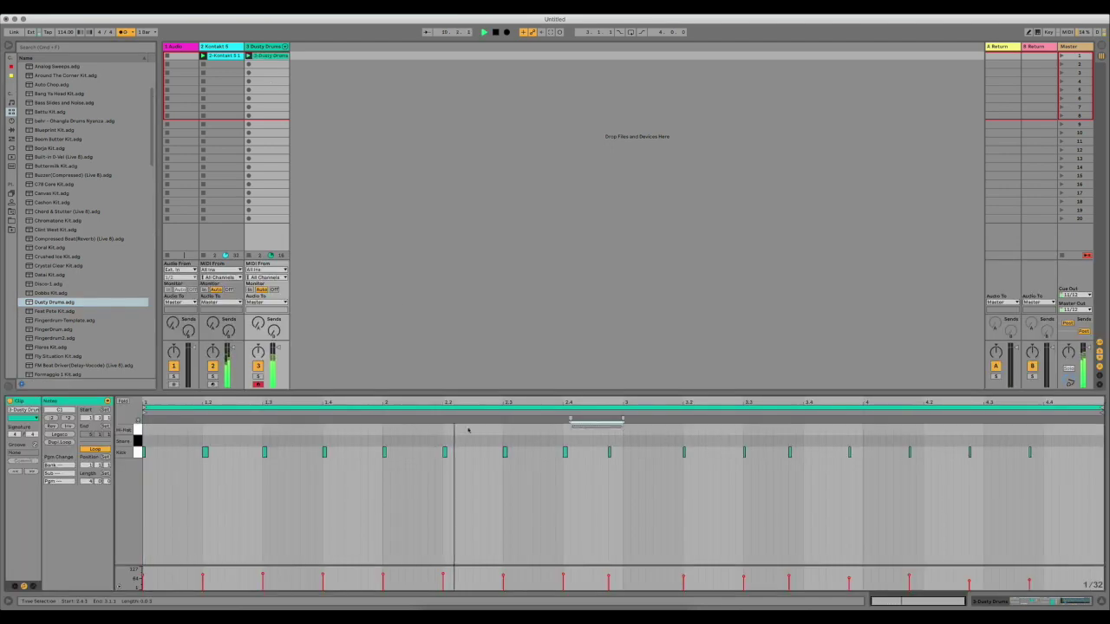
drag(468, 430, 144, 430)
key(super+l)
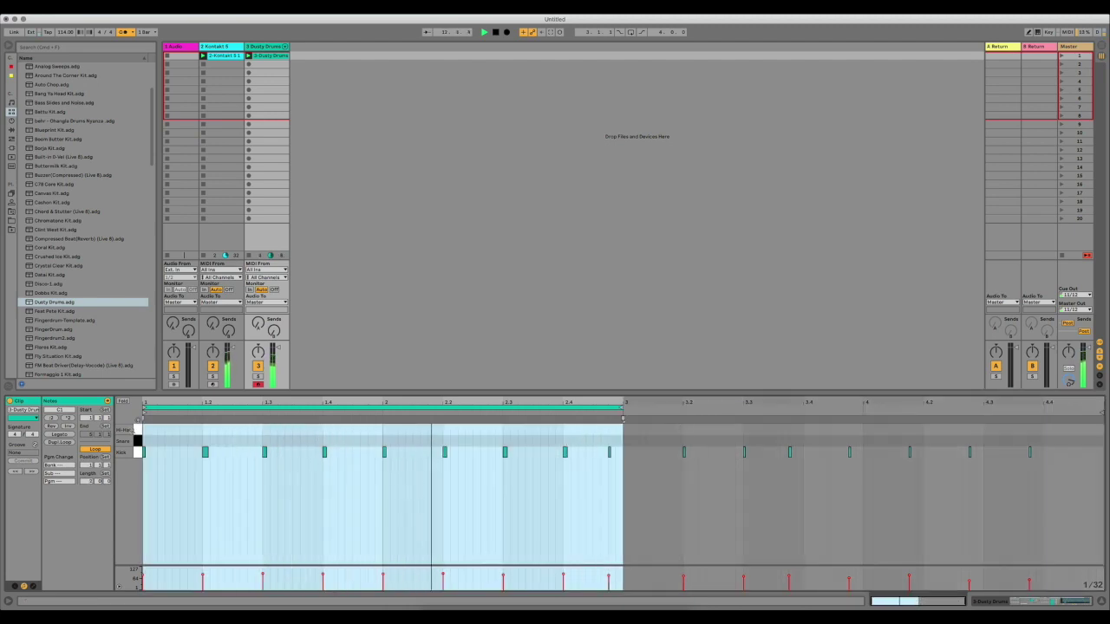
click(600, 452)
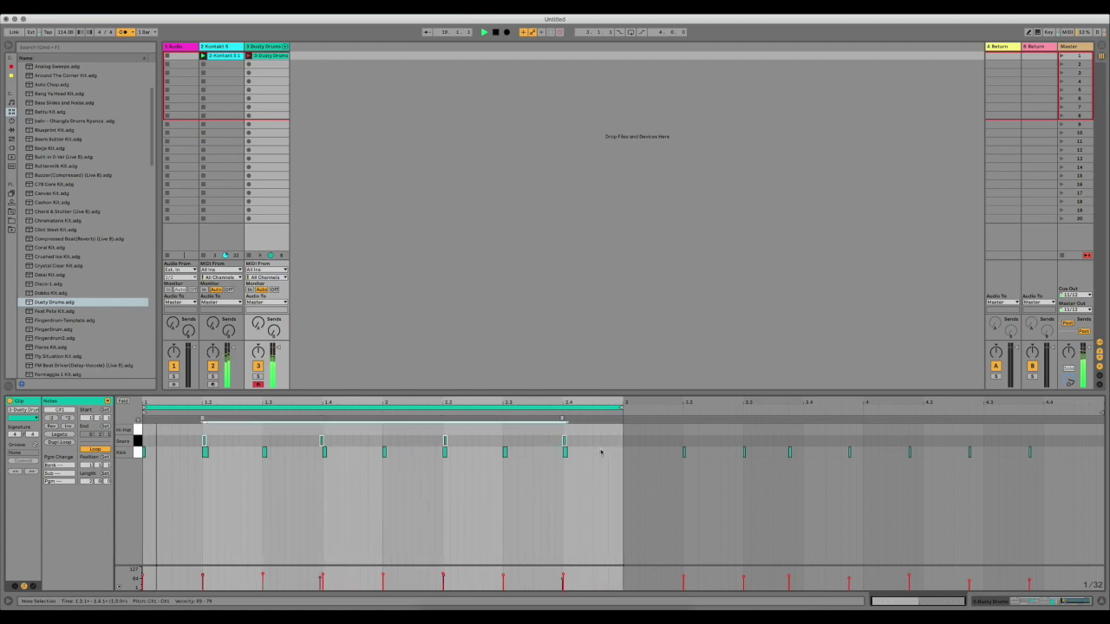
Step: Insert a new MIDI track after Dusty Drums and load Kontakt 5 on it
right_click(306, 49)
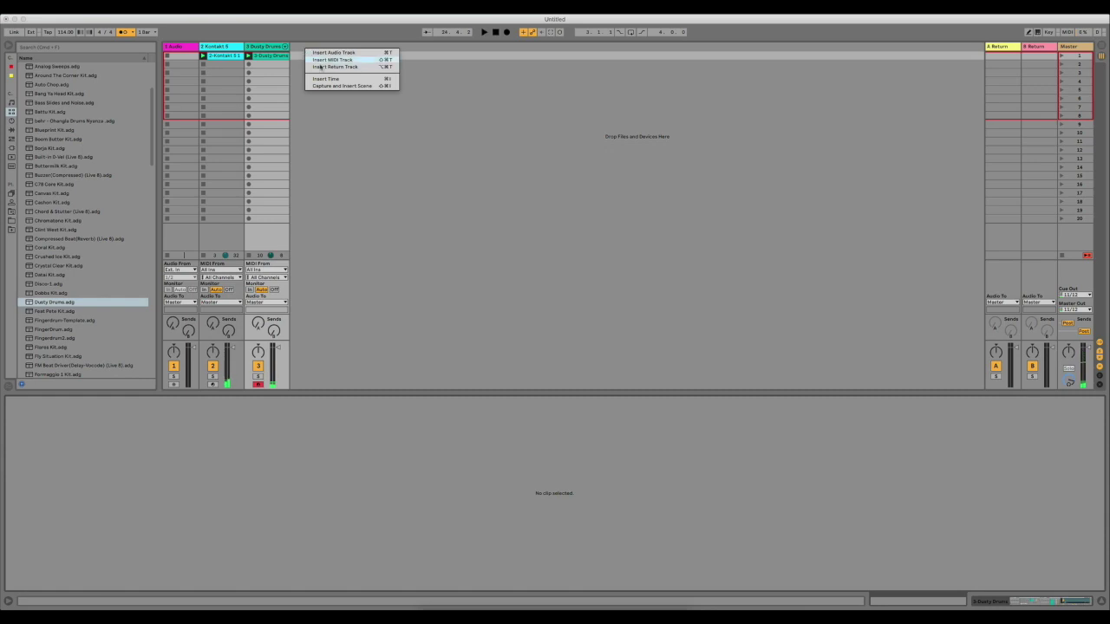
click(319, 61)
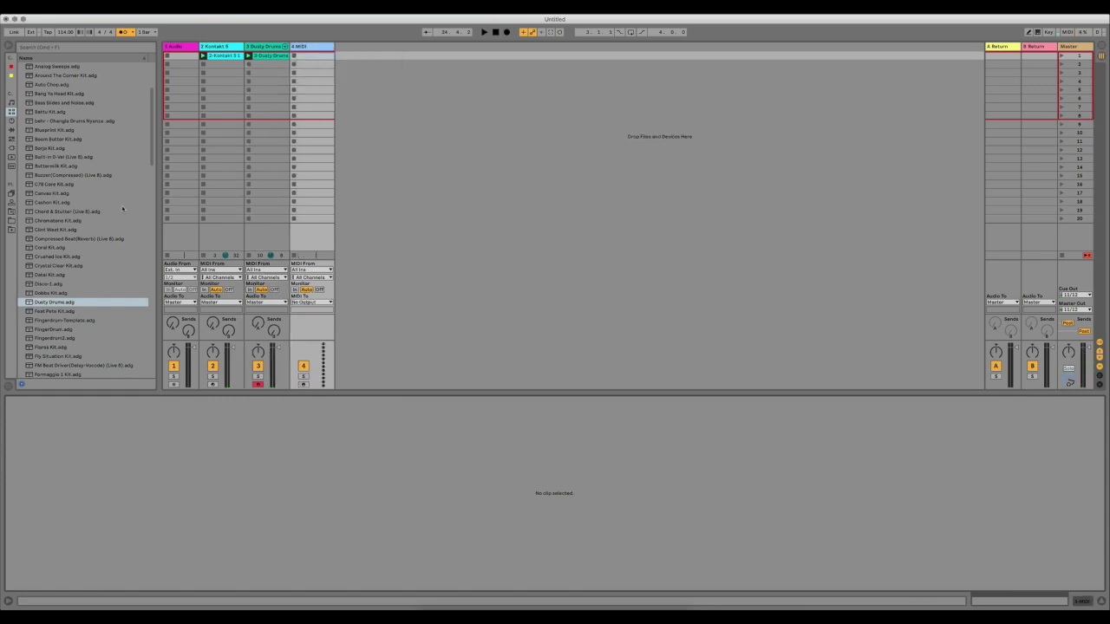
click(11, 149)
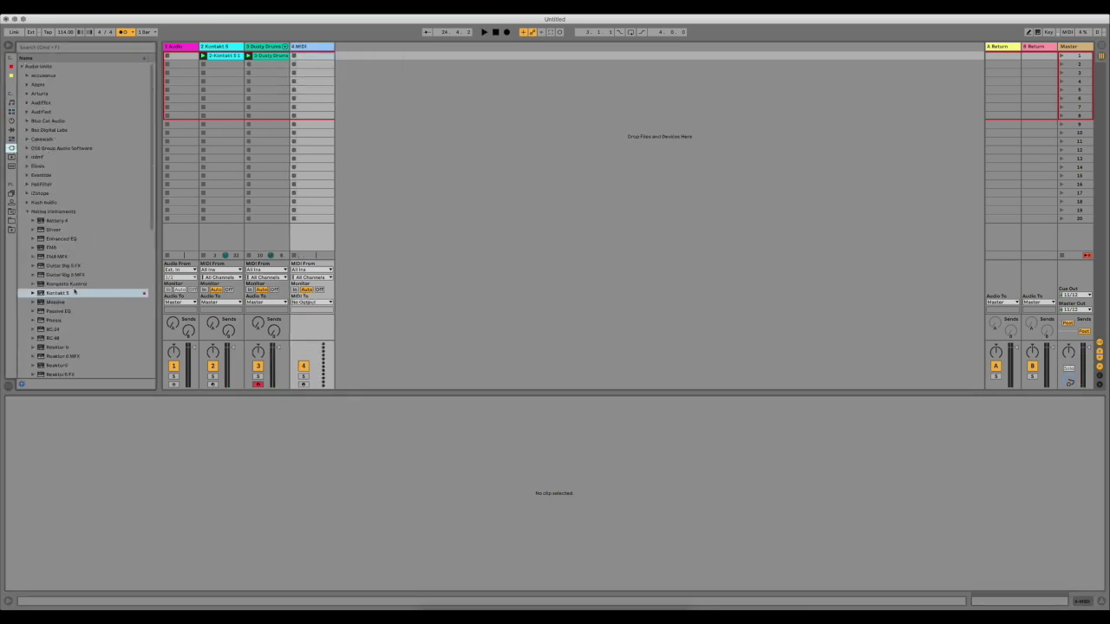
click(74, 293)
click(305, 48)
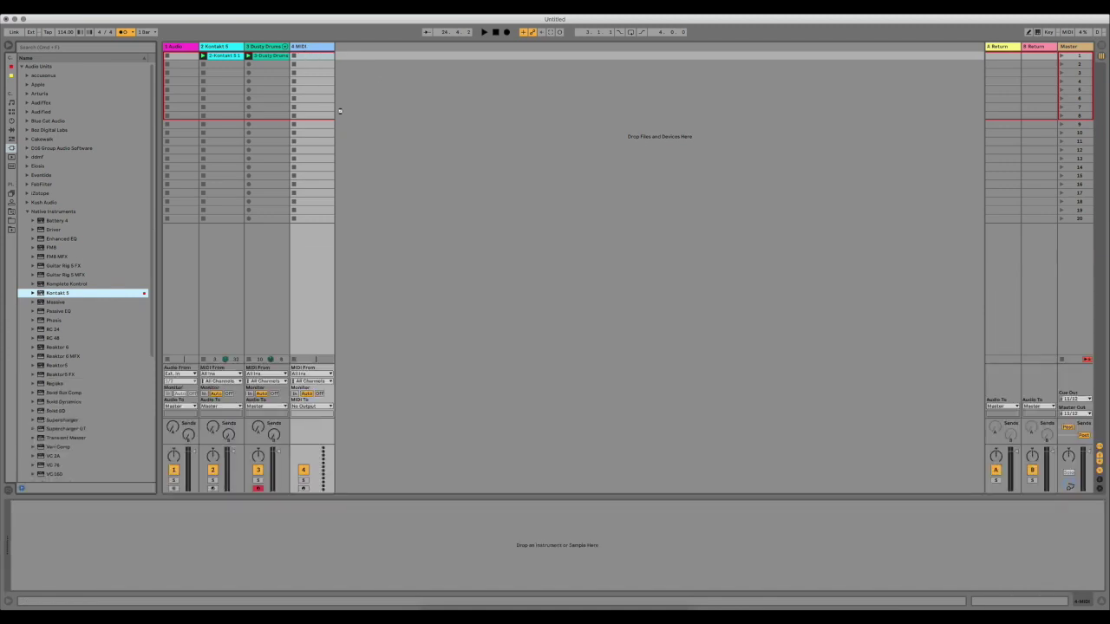
drag(340, 111, 312, 111)
Step: Load the AR70s Open Kit Lite instrument from the Abbey Road 70s Drummer library in Kontakt
scroll(253, 234, down, 3)
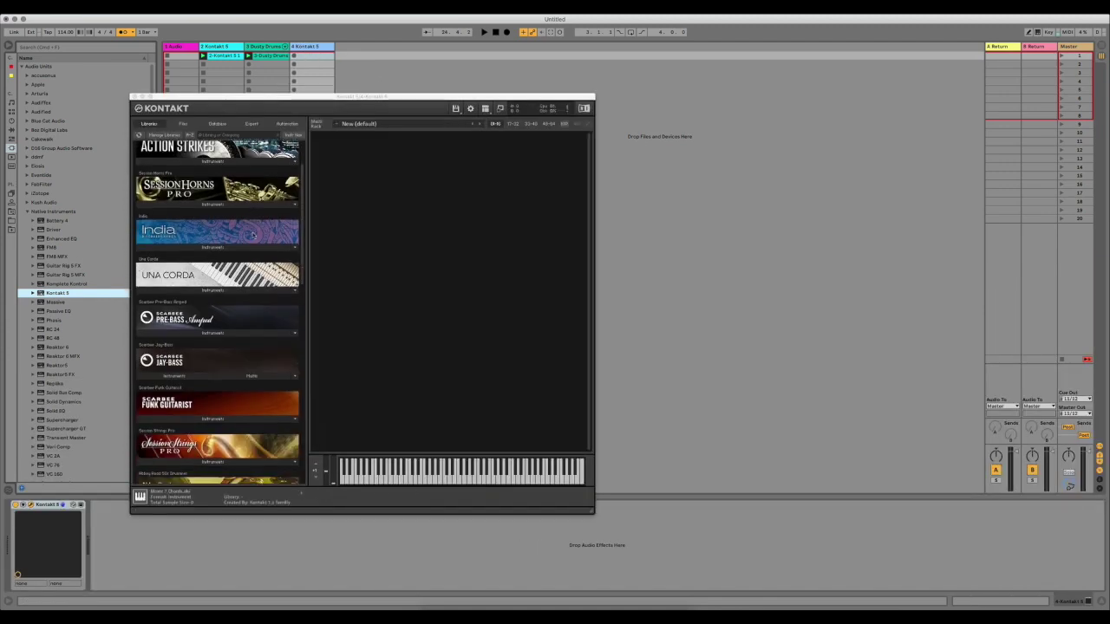
scroll(253, 235, down, 5)
scroll(206, 444, down, 2)
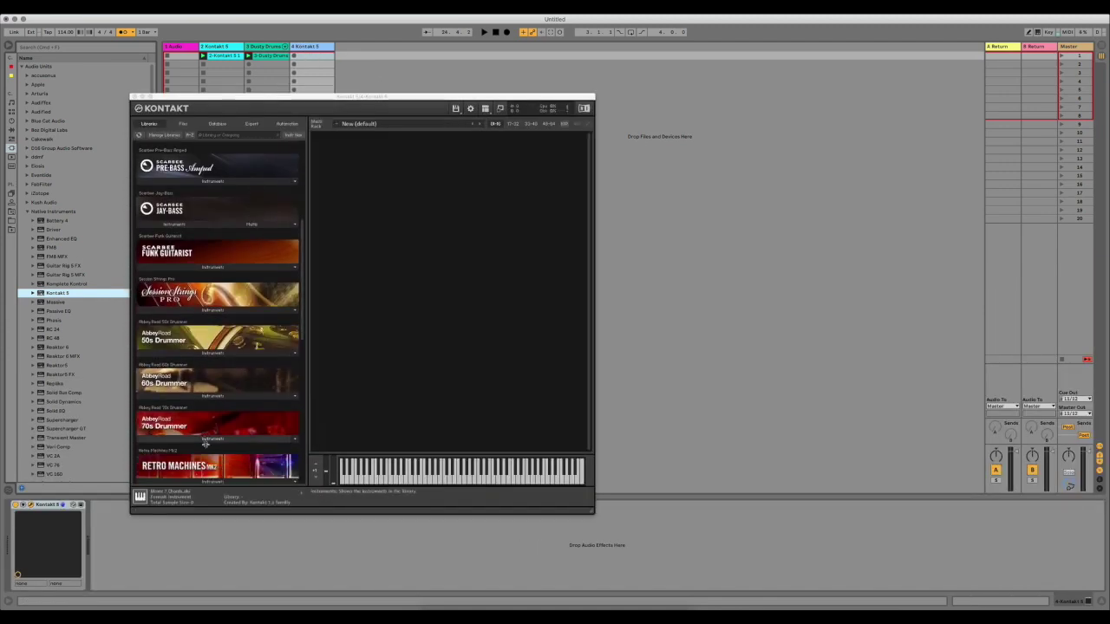
click(207, 441)
scroll(221, 448, down, 1)
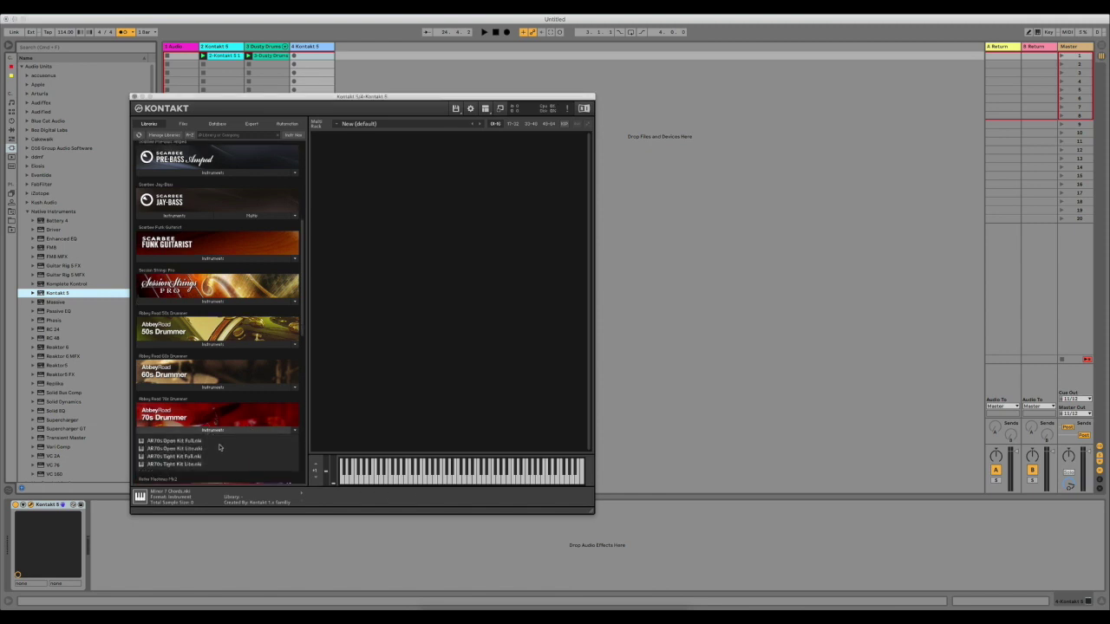
double_click(194, 449)
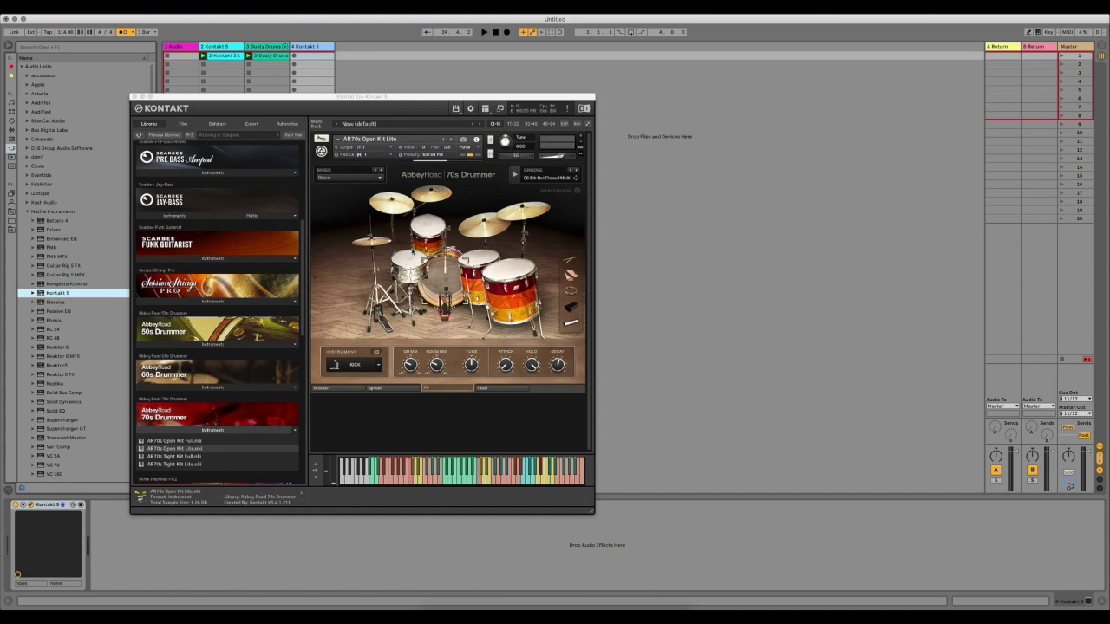
Step: Select groove 12 in the Abbey Road 70s Drummer and place it as a MIDI clip in track 4's first slot
click(577, 174)
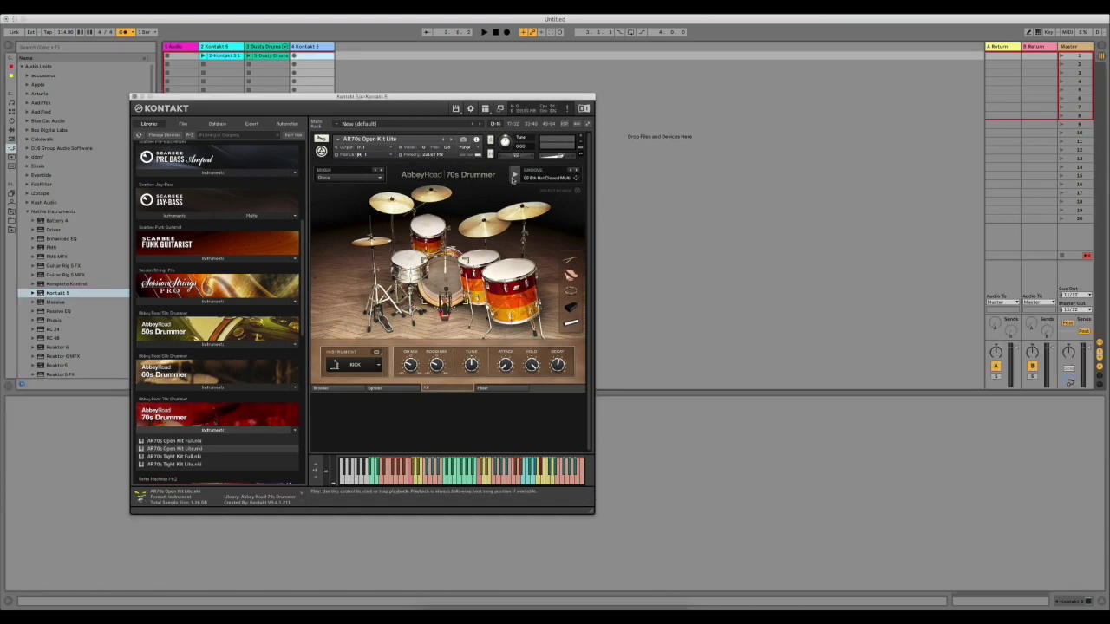
click(578, 174)
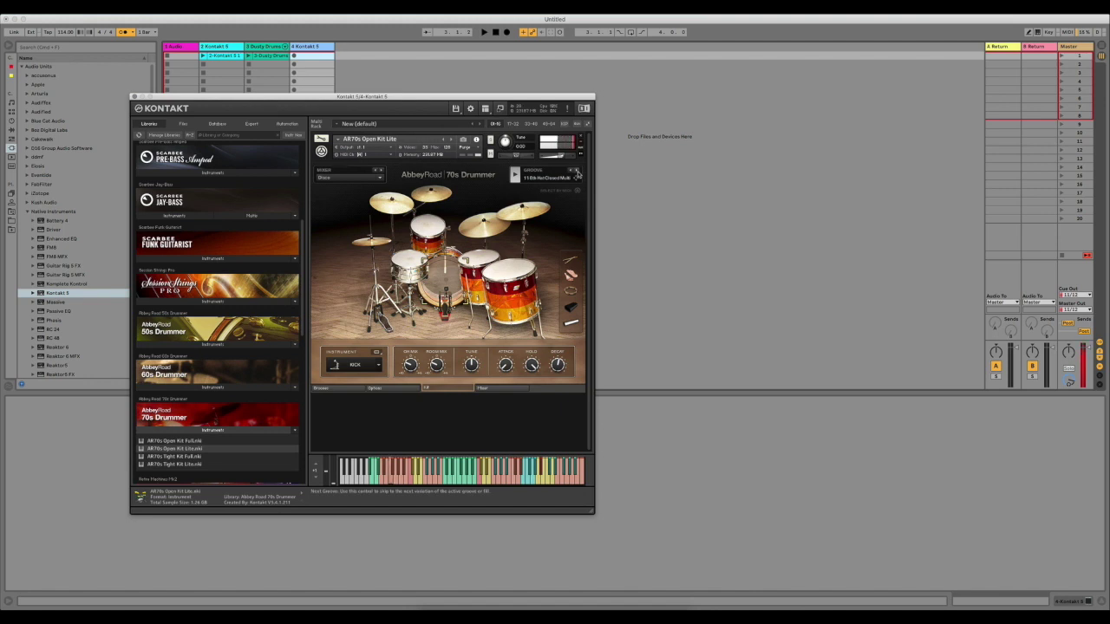
click(577, 174)
drag(323, 96, 317, 64)
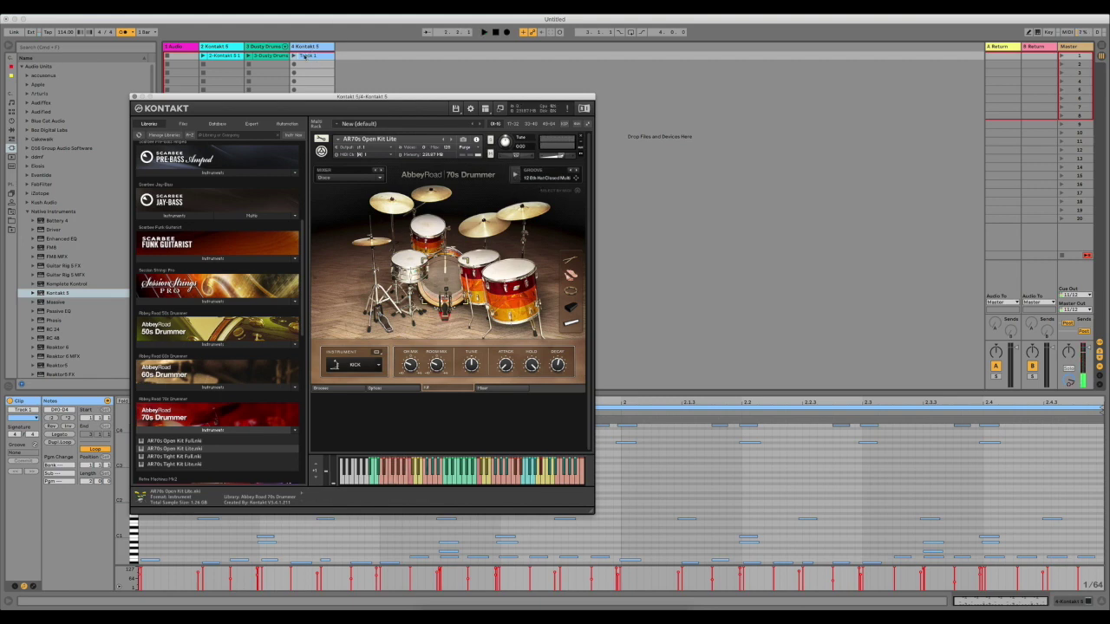
Step: Hide the plug-in window and launch the Dusty Drums clip alongside the 70s Drummer groove
key(super+alt+p)
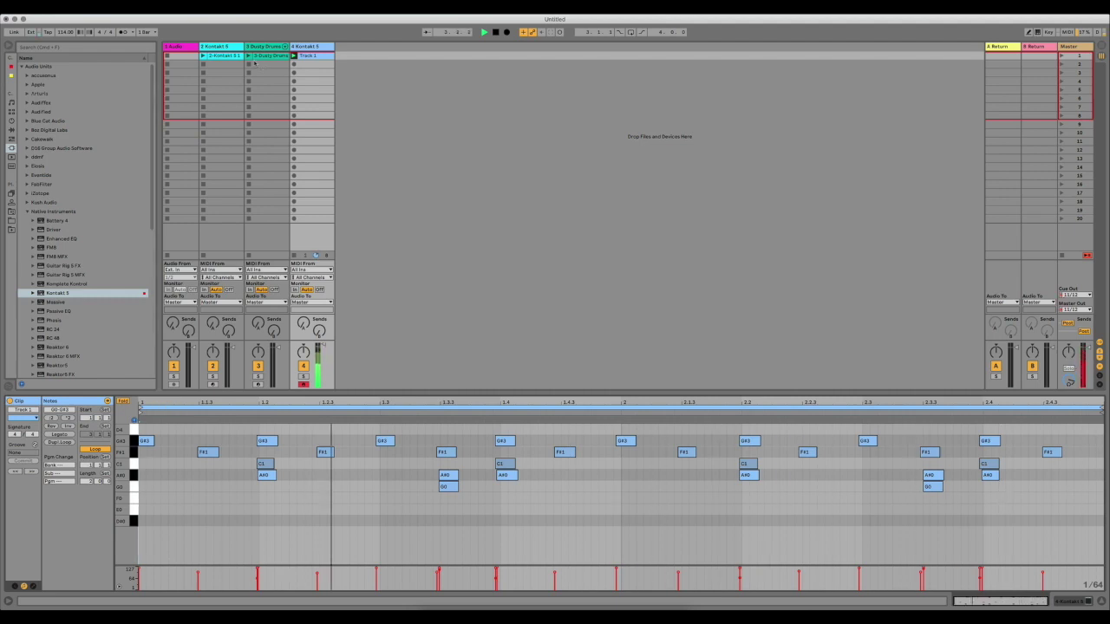
click(248, 56)
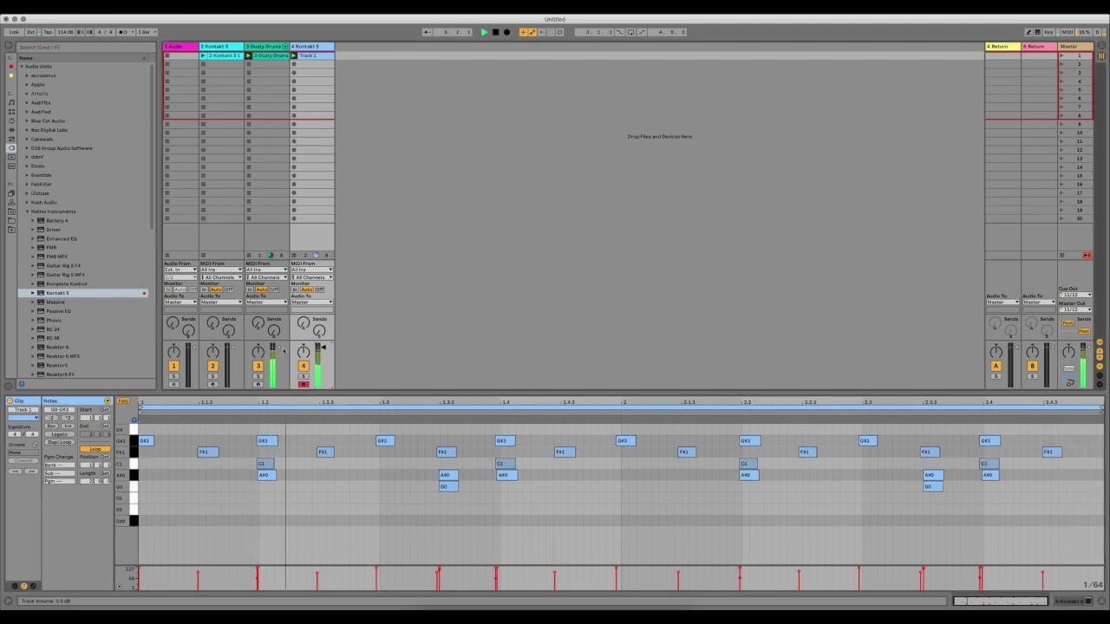
Step: Open the santur instrument's Kontakt window from the second track and choose a different India sound preset
click(268, 55)
click(216, 57)
key(shift+Tab)
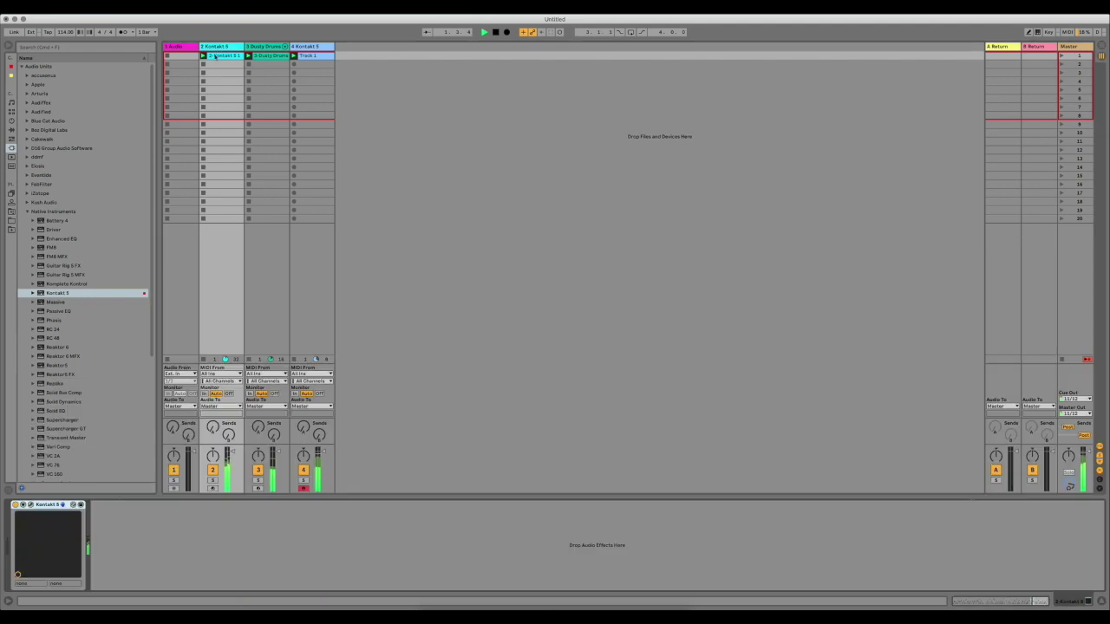
click(31, 506)
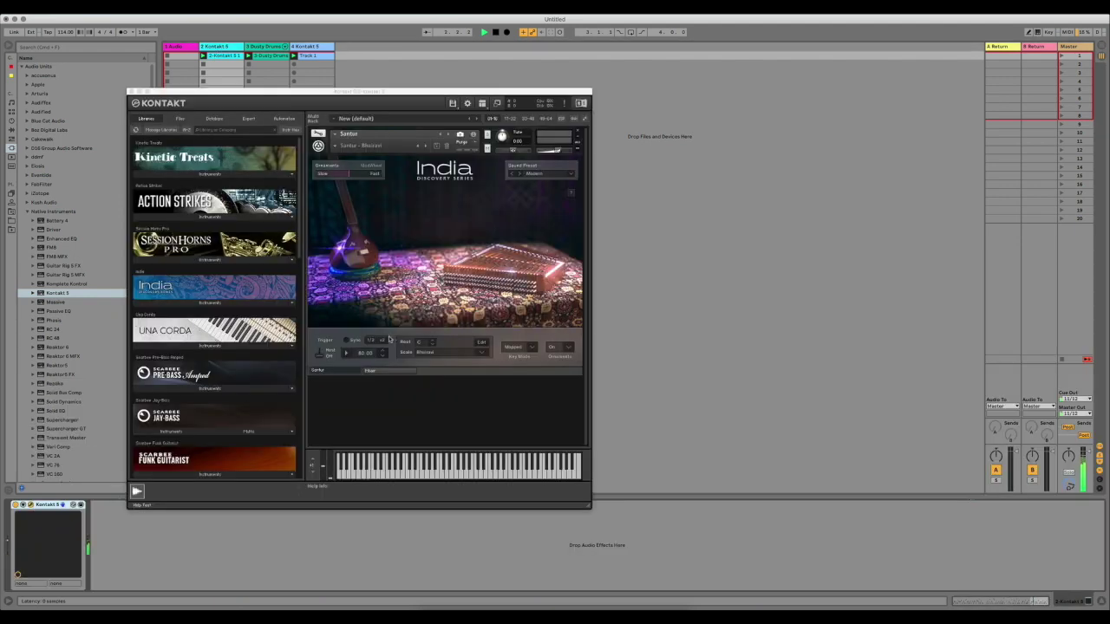
drag(316, 94, 541, 86)
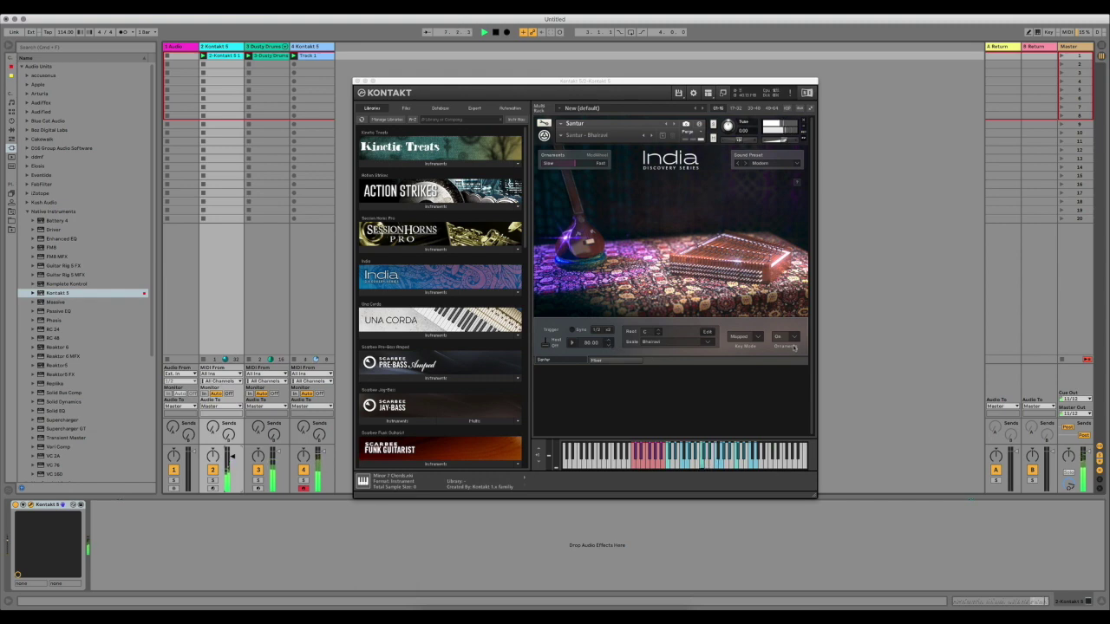
click(784, 164)
click(781, 178)
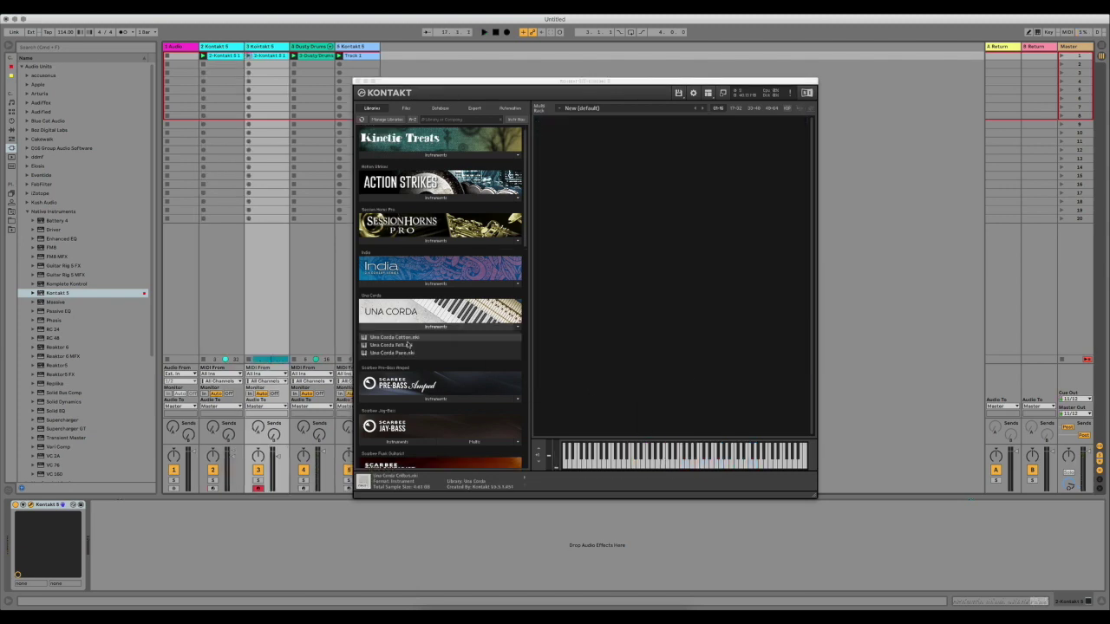
Step: Load the Una Corda Cotton instrument into Kontakt on the third track
drag(407, 344, 583, 353)
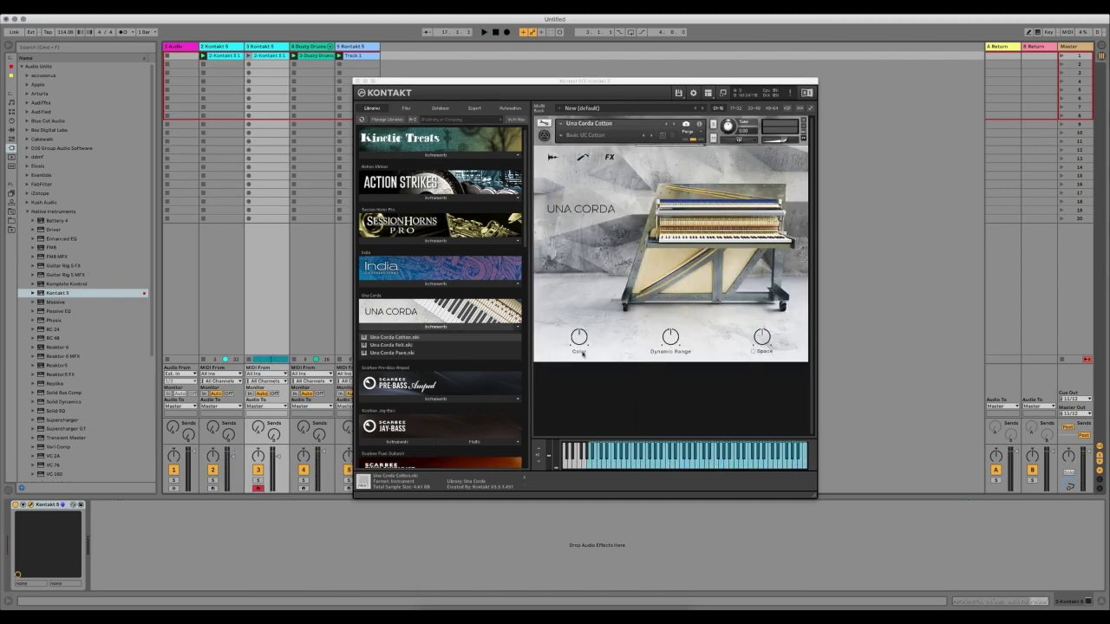
key(shift+F9)
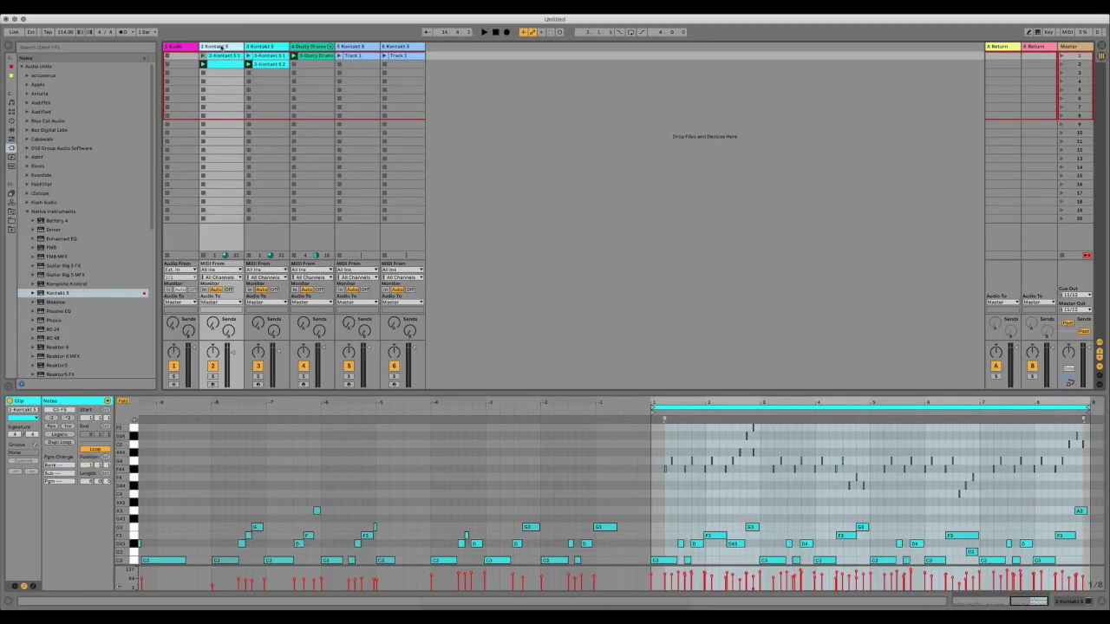
Step: Rename the santur track as India and the piano track as Una Corda
right_click(221, 47)
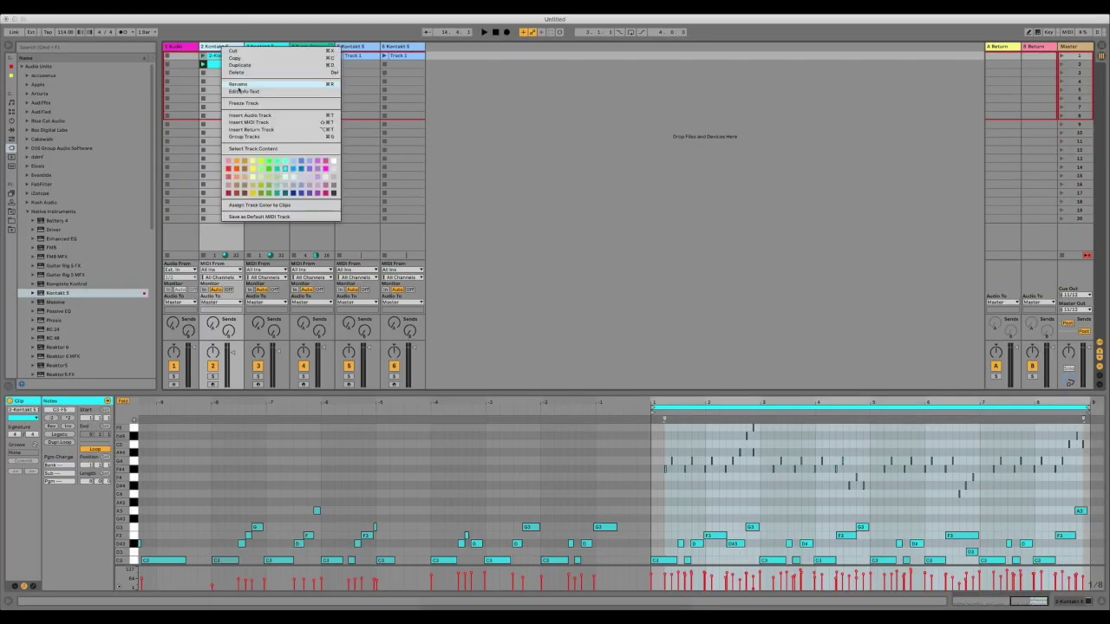
click(239, 84)
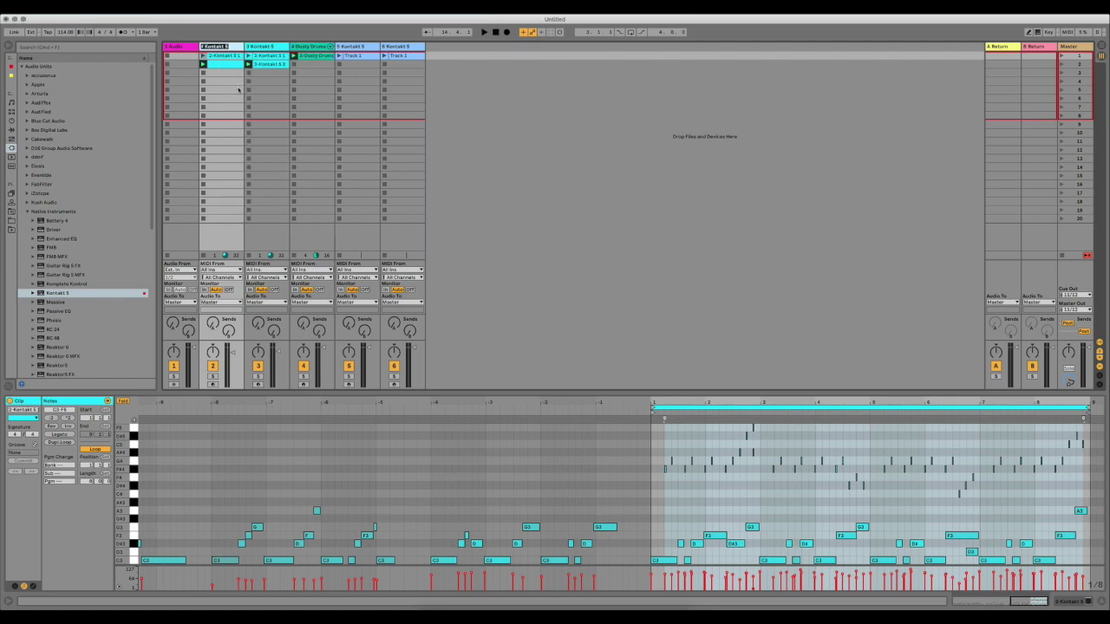
text(1)
text(ndia)
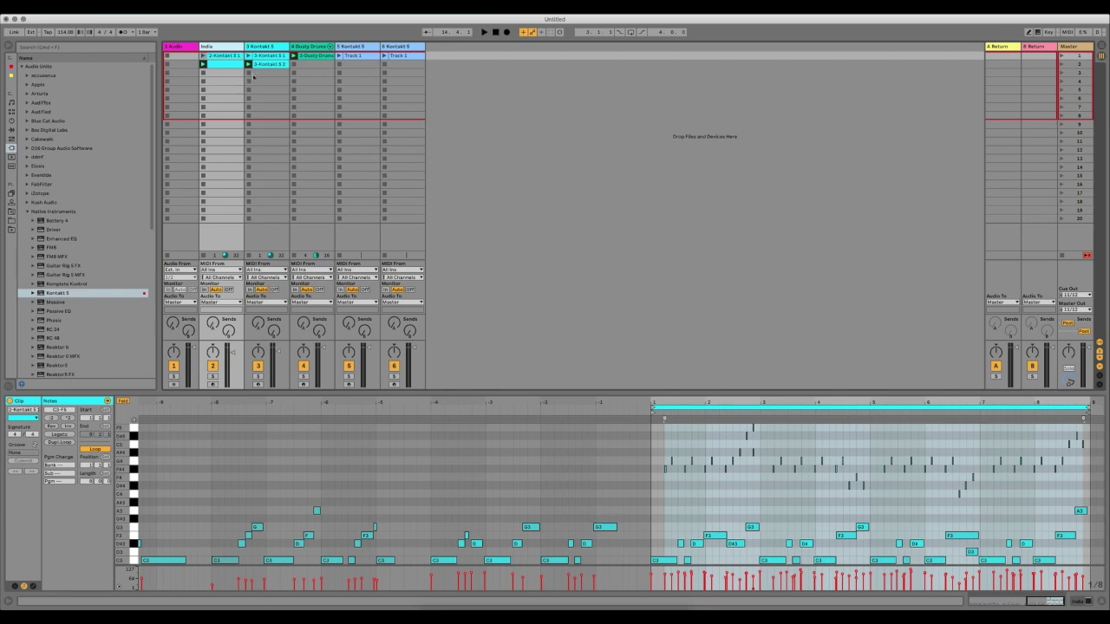
right_click(262, 48)
click(285, 85)
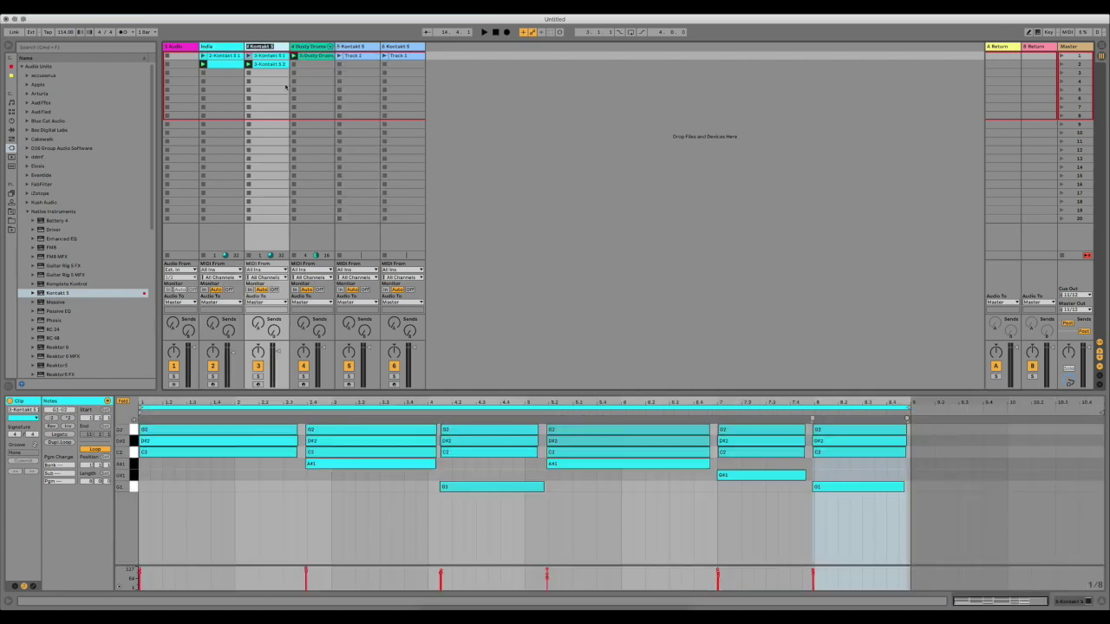
text(Uni)
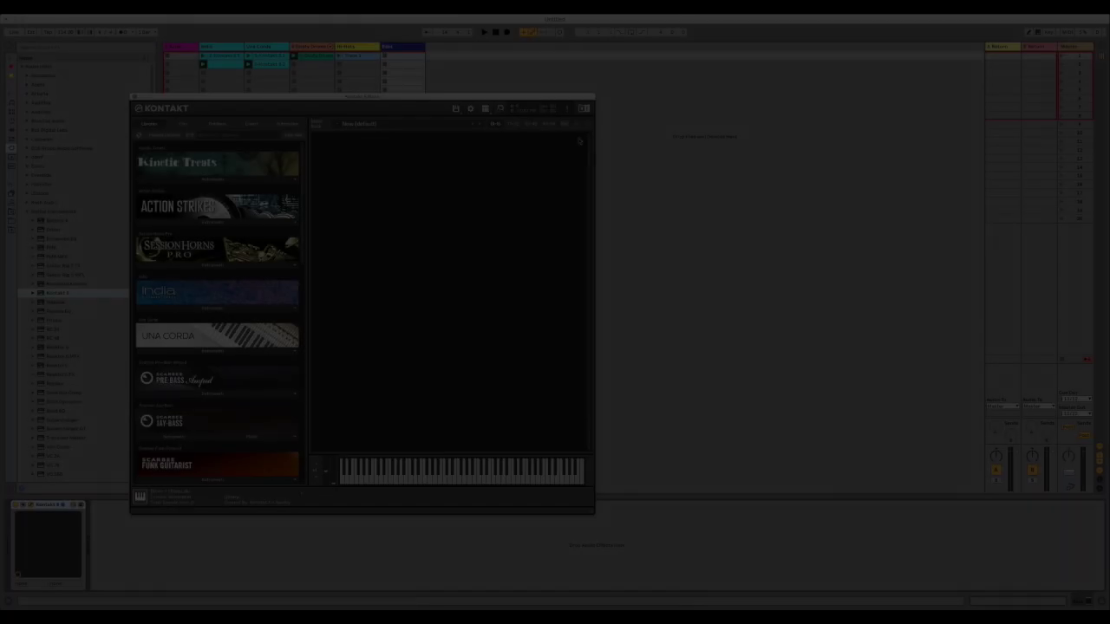
Step: Load Scarbee Pre-Bass - Amped - Deep into Kontakt on the Bass track and show its equalizer controls
scroll(256, 251, down, 5)
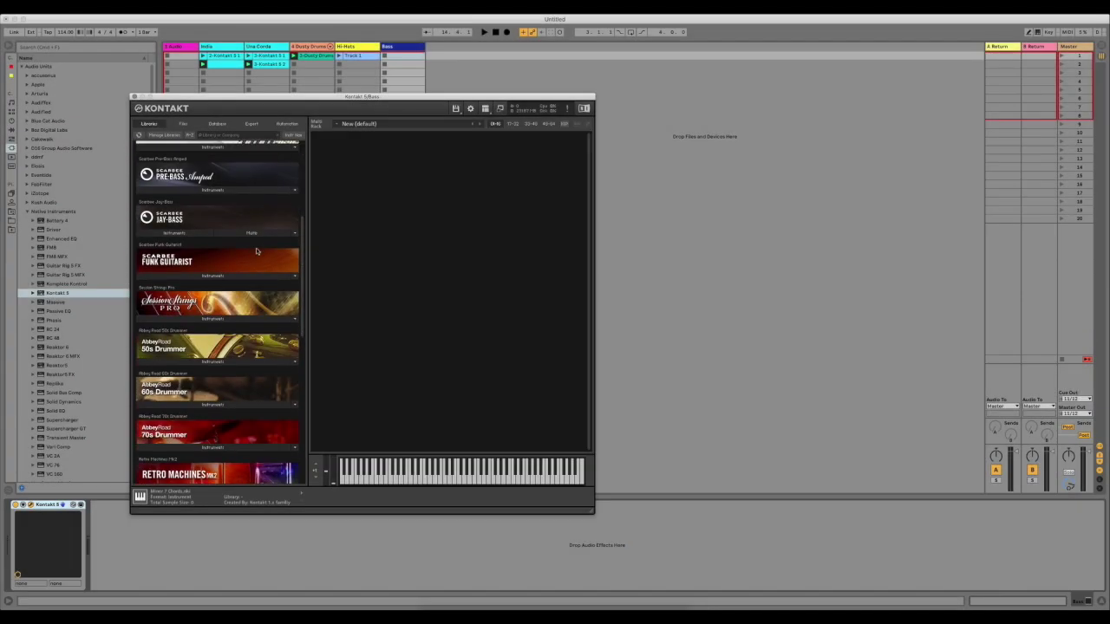
scroll(225, 248, up, 2)
click(196, 249)
double_click(189, 257)
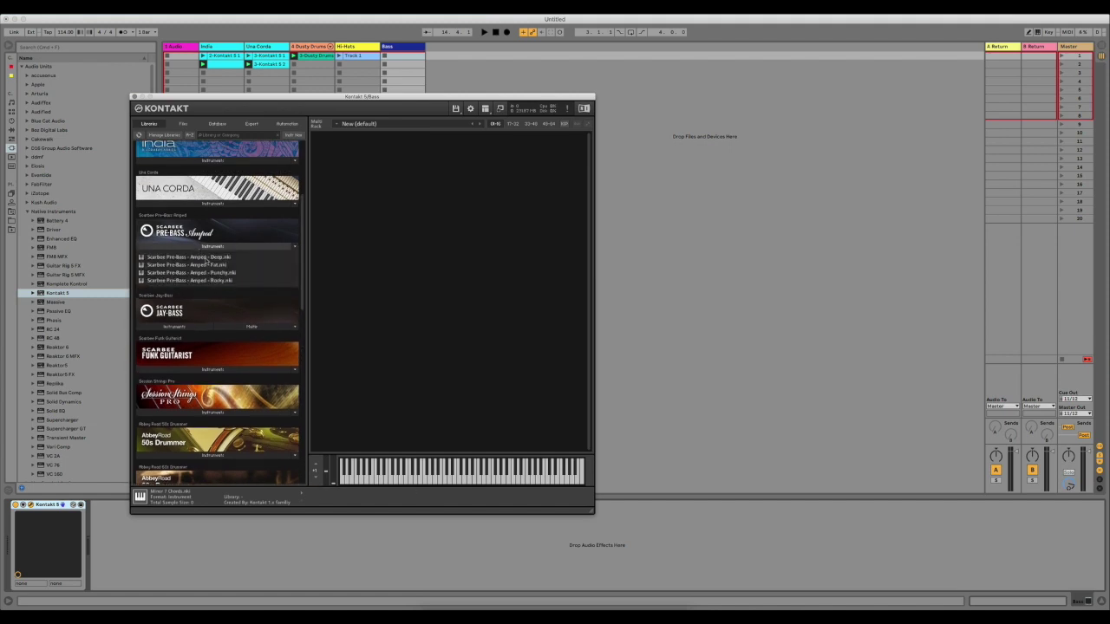
click(526, 167)
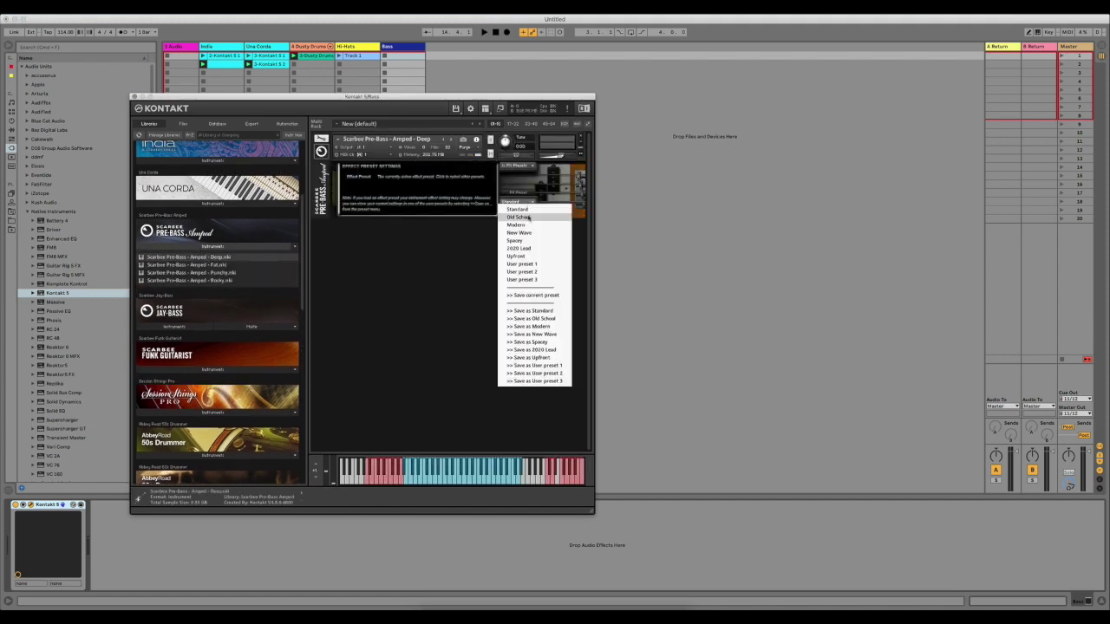
click(522, 178)
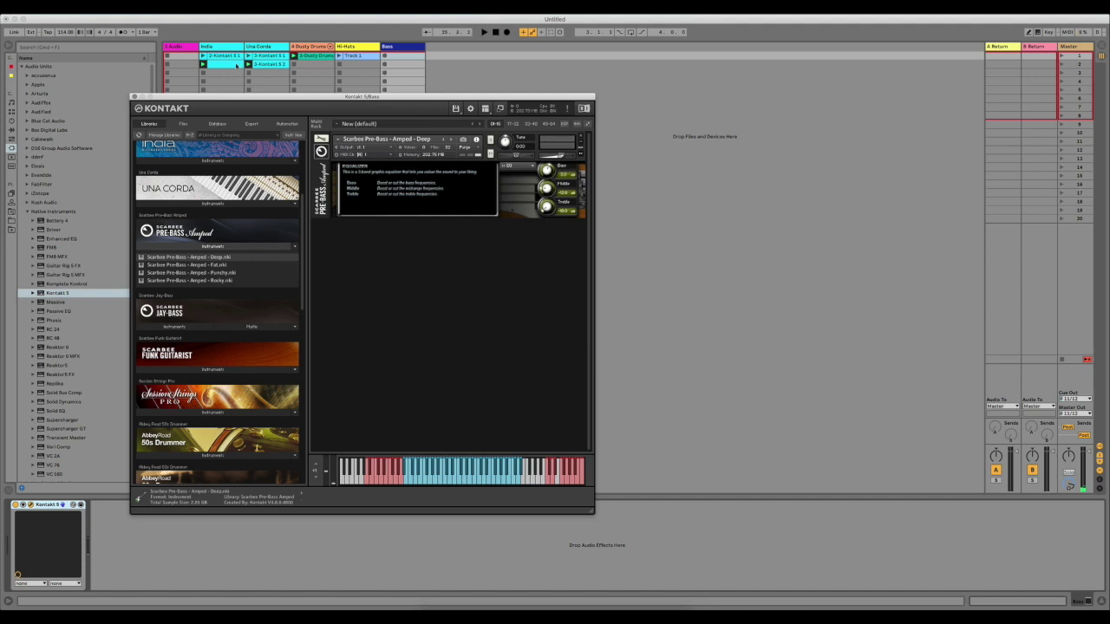
Step: Create a bass clip in the Bass track's first slot, play it and close the Kontakt window
click(403, 57)
key(space)
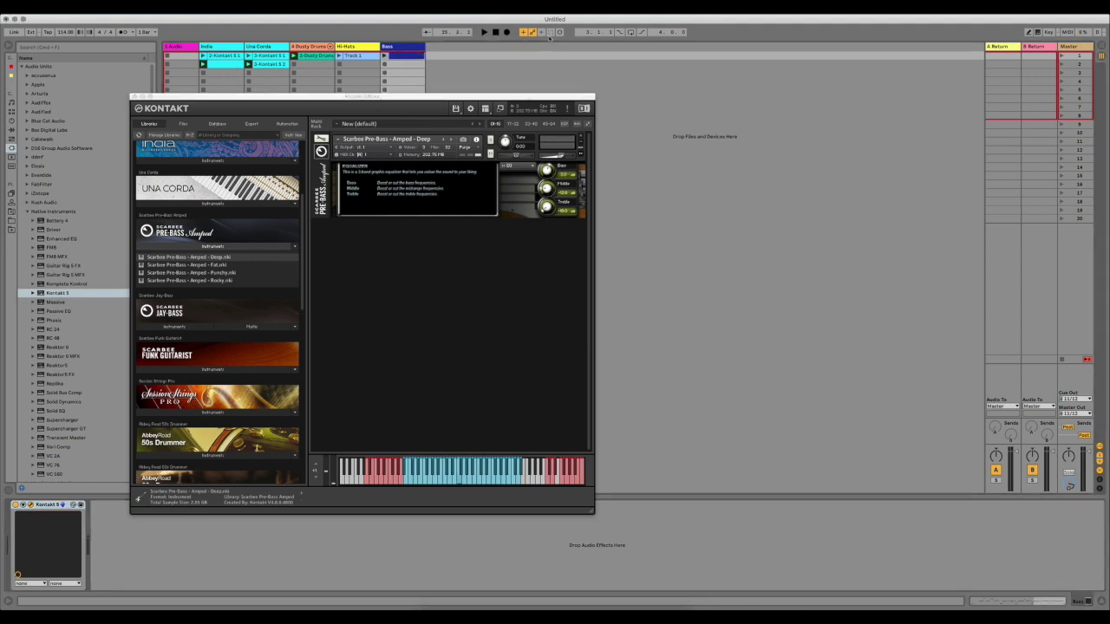
key(cmd+v)
click(134, 98)
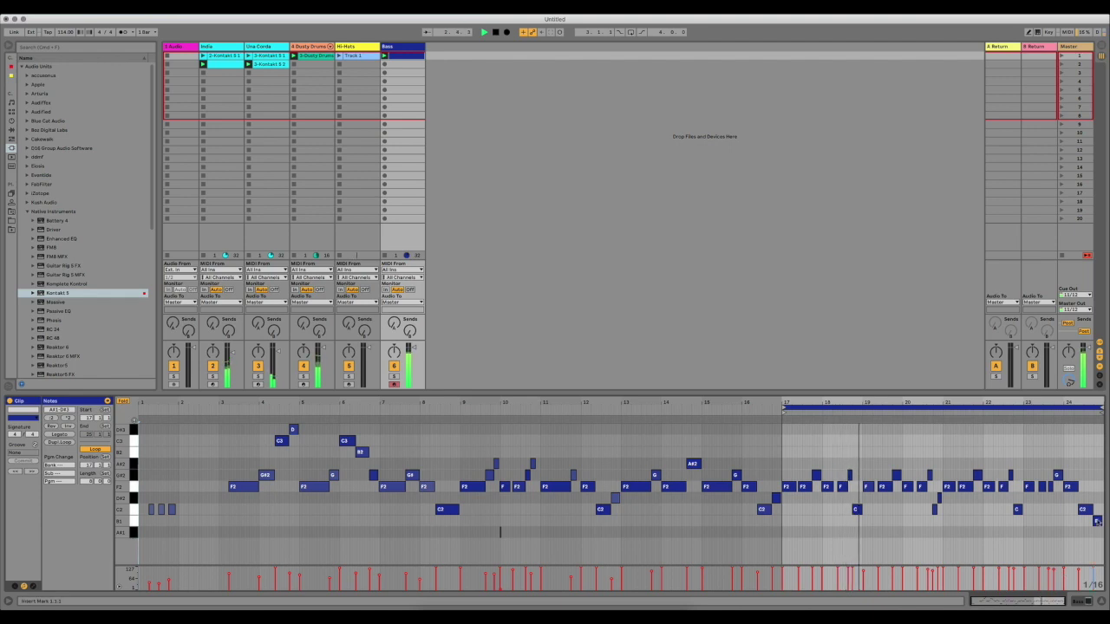
Step: Raise the bass clip's final note to D#2 and crop the clip to its loop
click(1097, 521)
drag(1096, 520, 1098, 498)
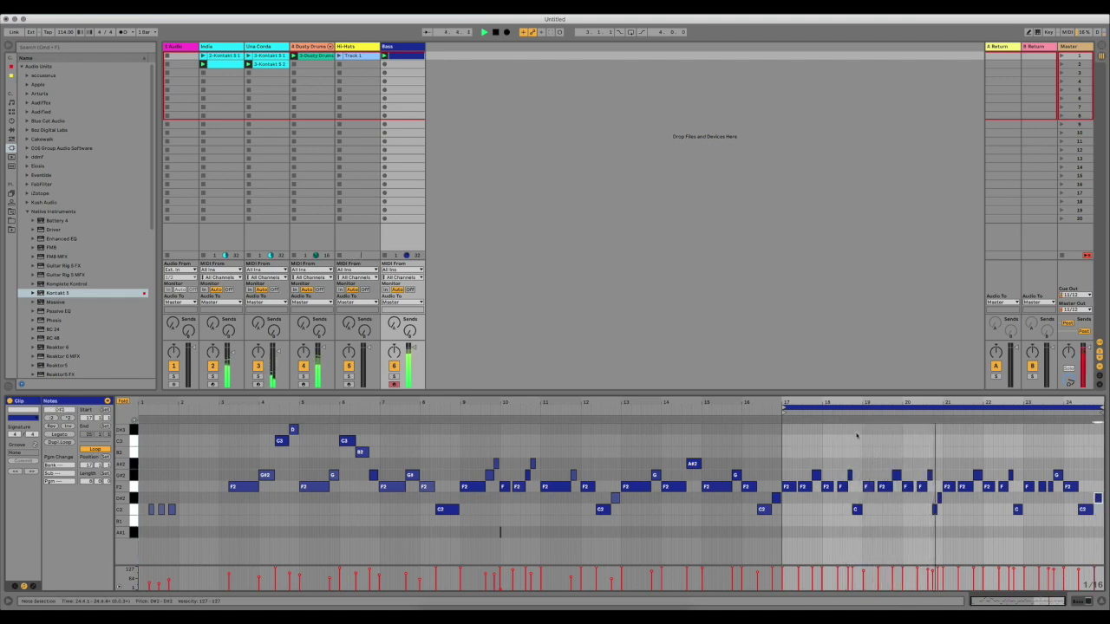
right_click(764, 442)
click(811, 494)
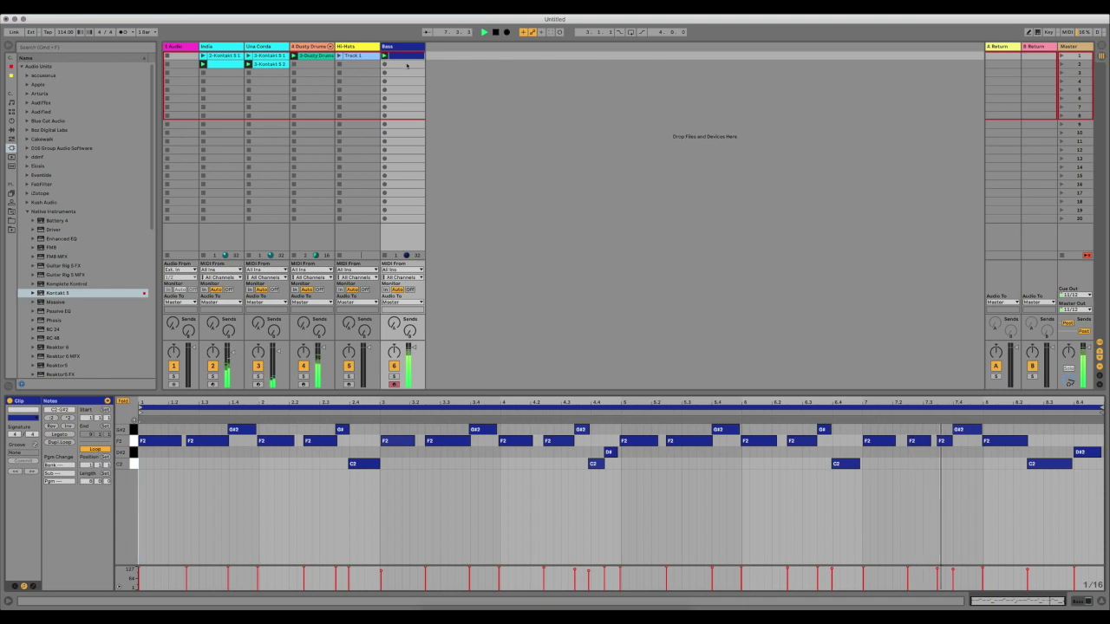
Step: Place the bass clip in the Bass track's second slot and launch the Hi-Hats clip alongside it
click(394, 64)
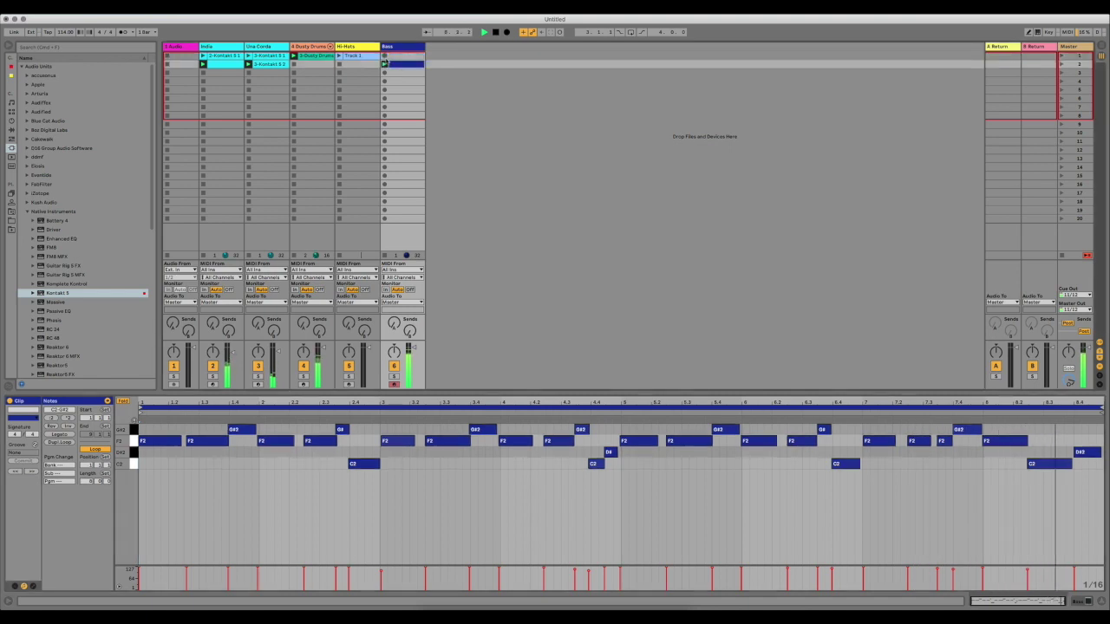
click(339, 57)
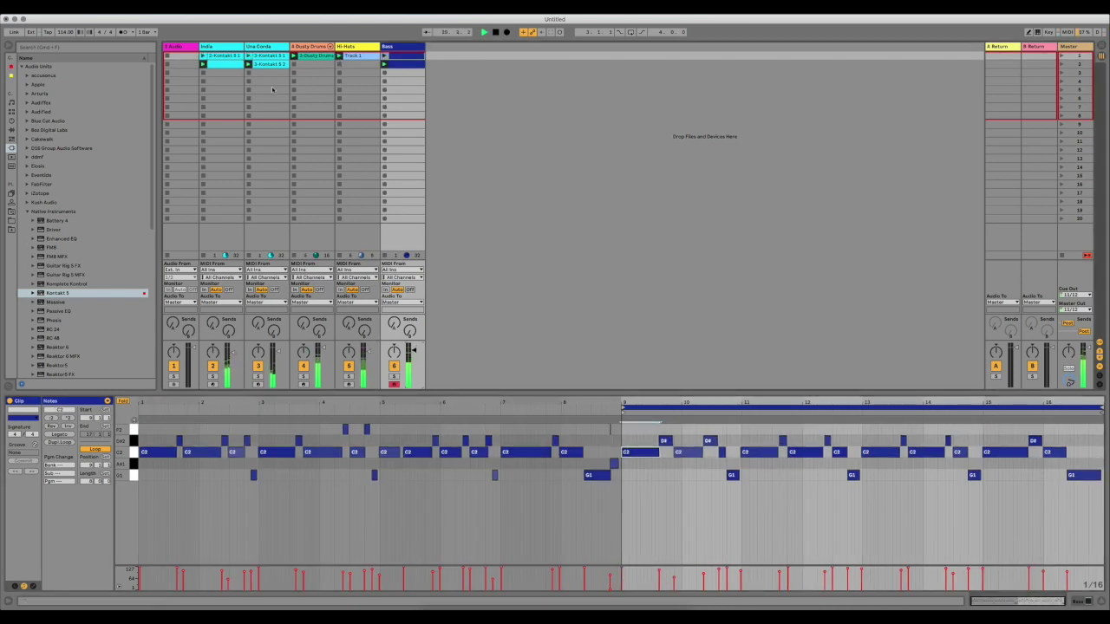
key(space)
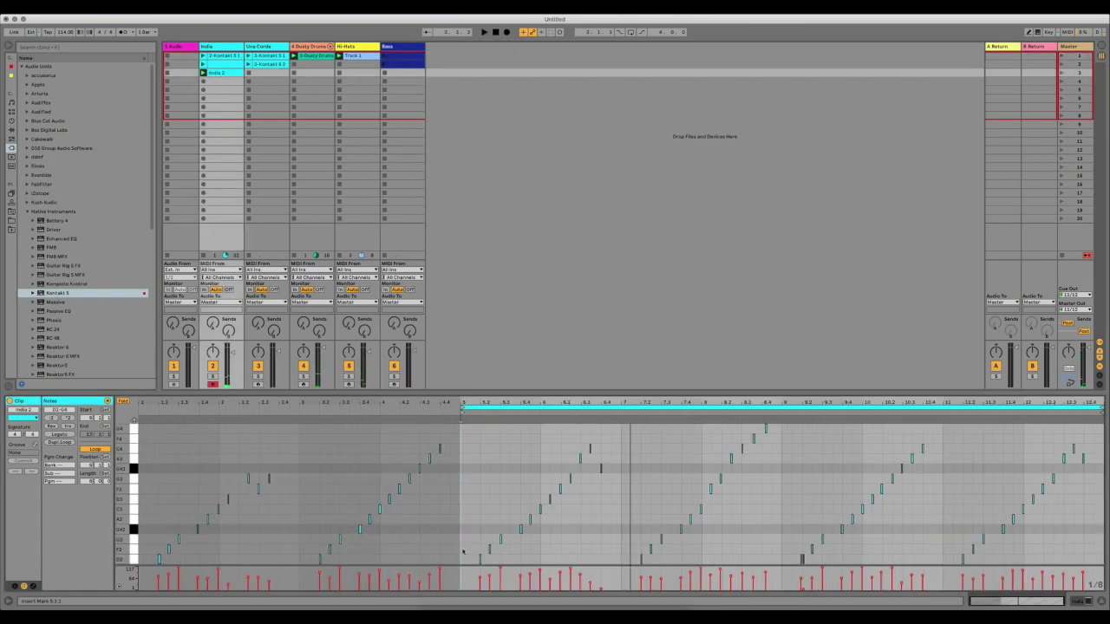
Step: Add a note at the loop start of the India track's third clip and move it down to D2
double_click(464, 550)
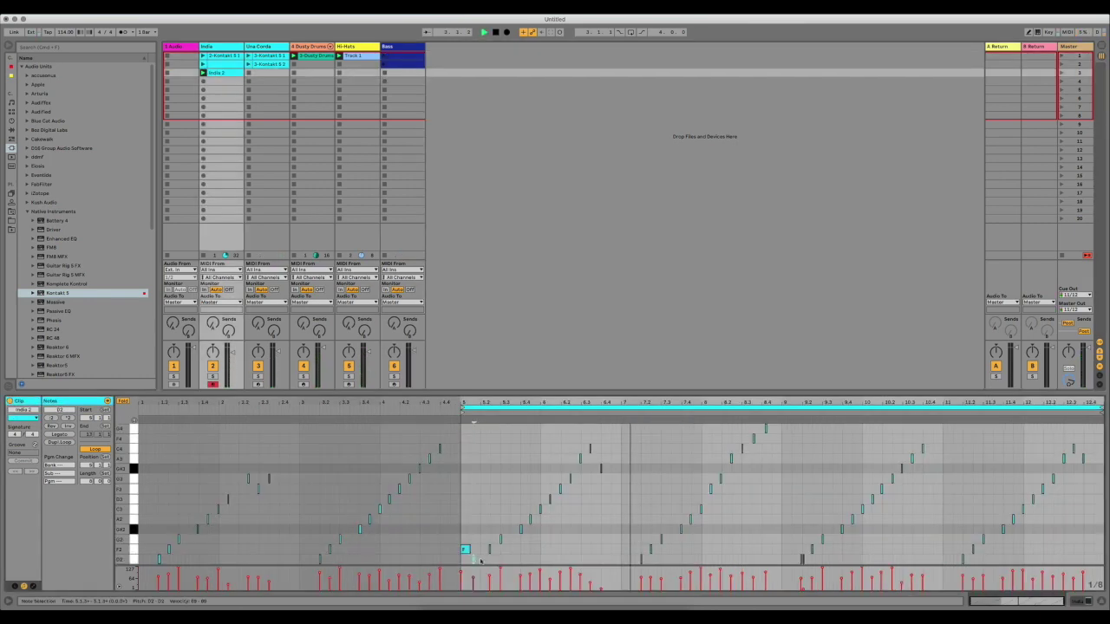
key(space)
drag(466, 555, 473, 560)
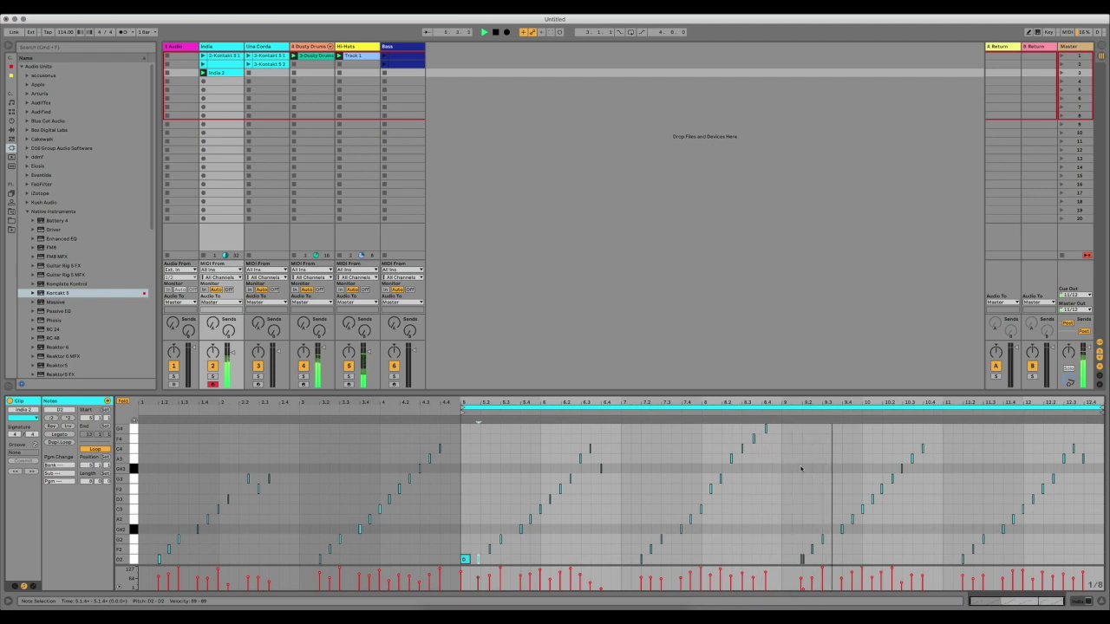
Step: Arm the Una Corda track and record a new piano clip in its third slot
click(270, 73)
click(258, 384)
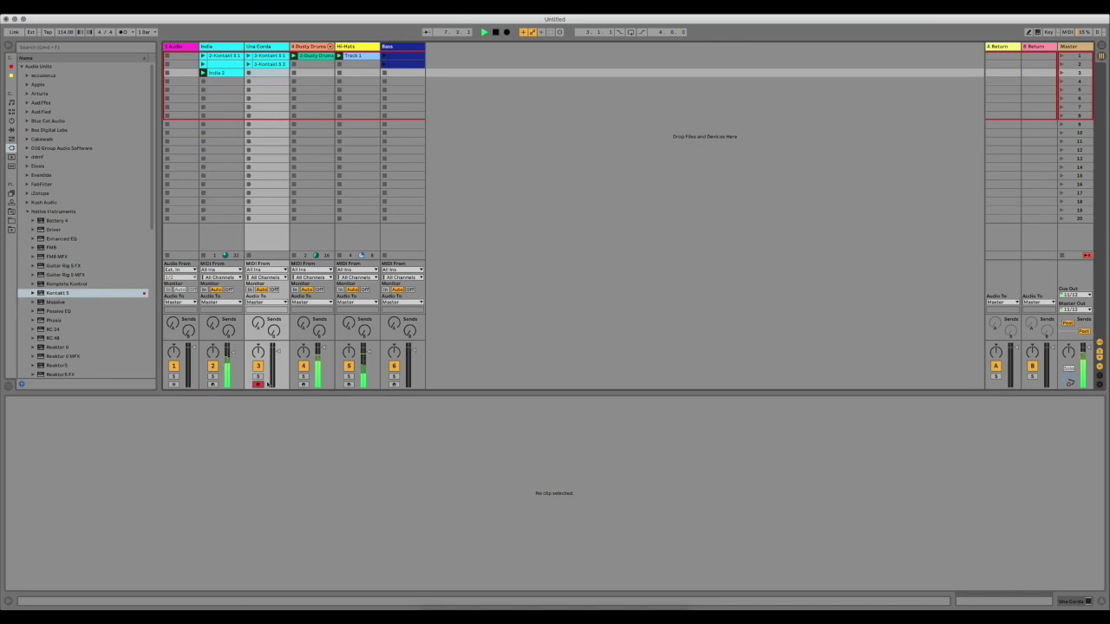
key(b)
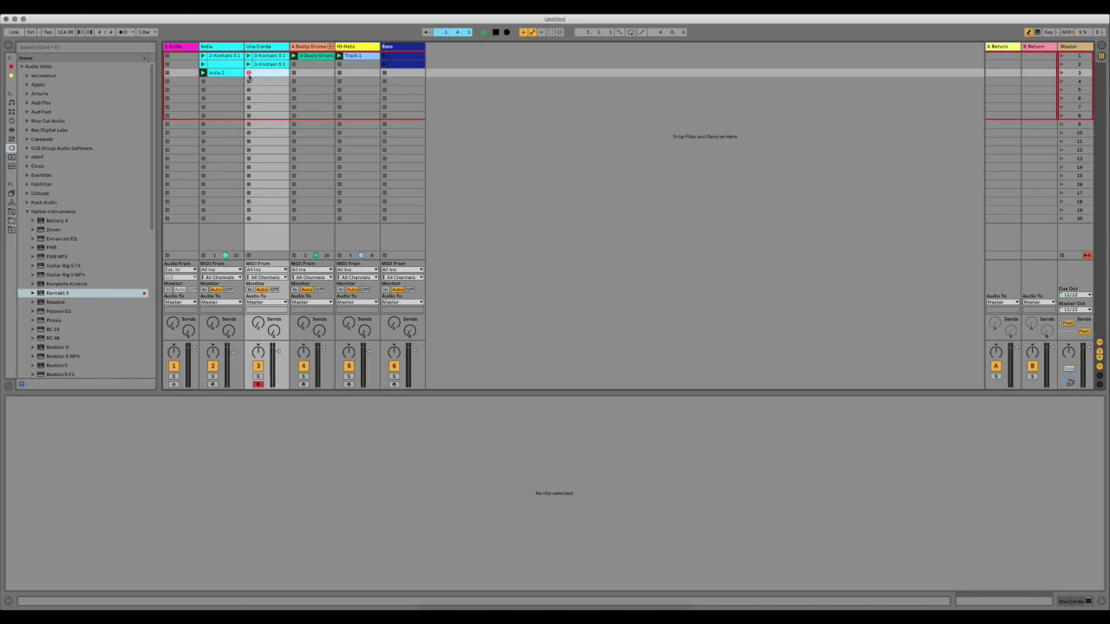
click(248, 72)
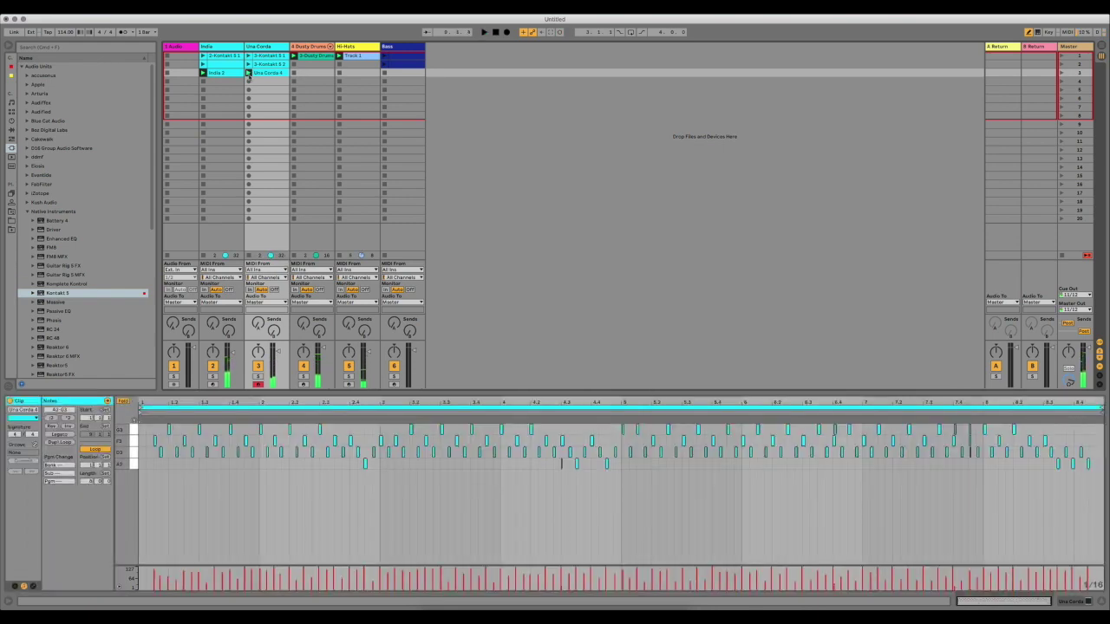
Step: Insert a new MIDI track after Bass and load Massive on it
click(403, 52)
right_click(432, 51)
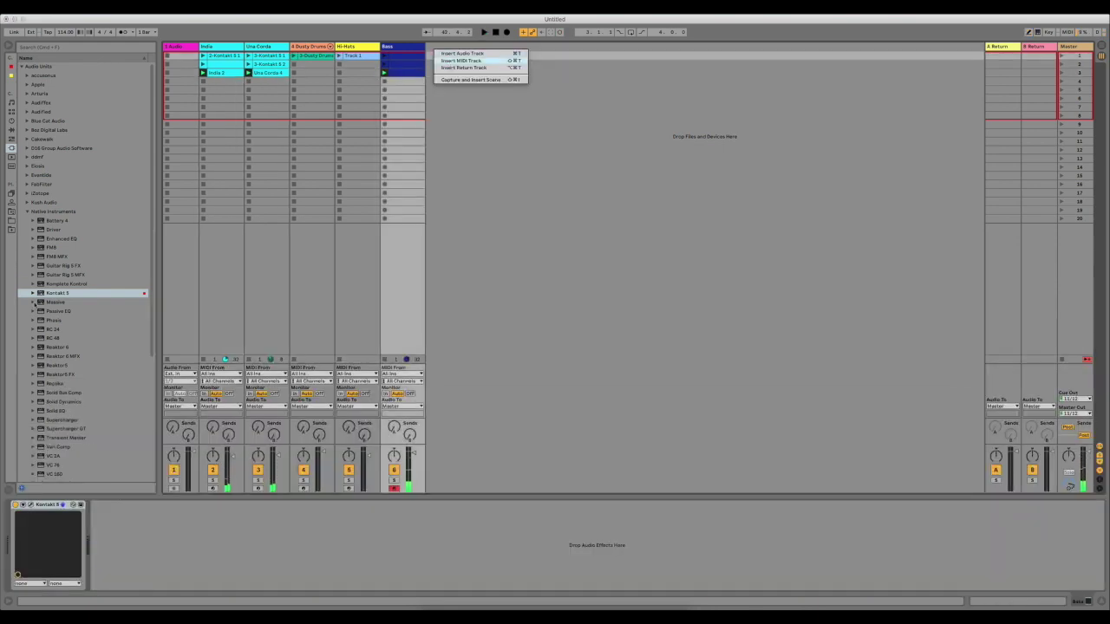
key(Return)
drag(84, 301, 444, 52)
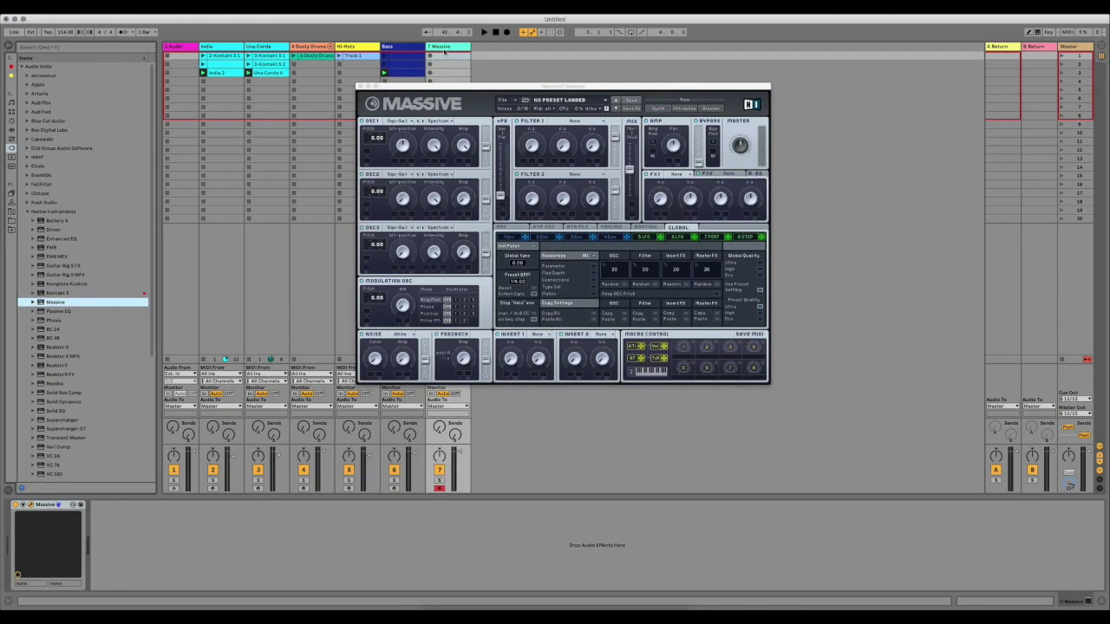
Step: Load one of the pad presets in Massive
click(555, 101)
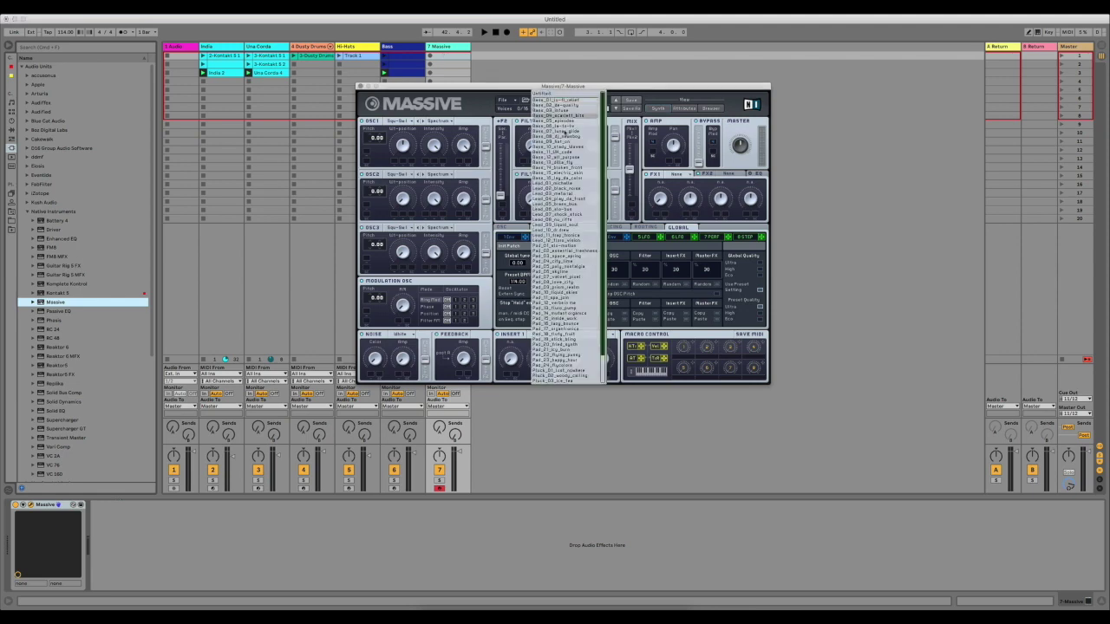
scroll(568, 126, down, 2)
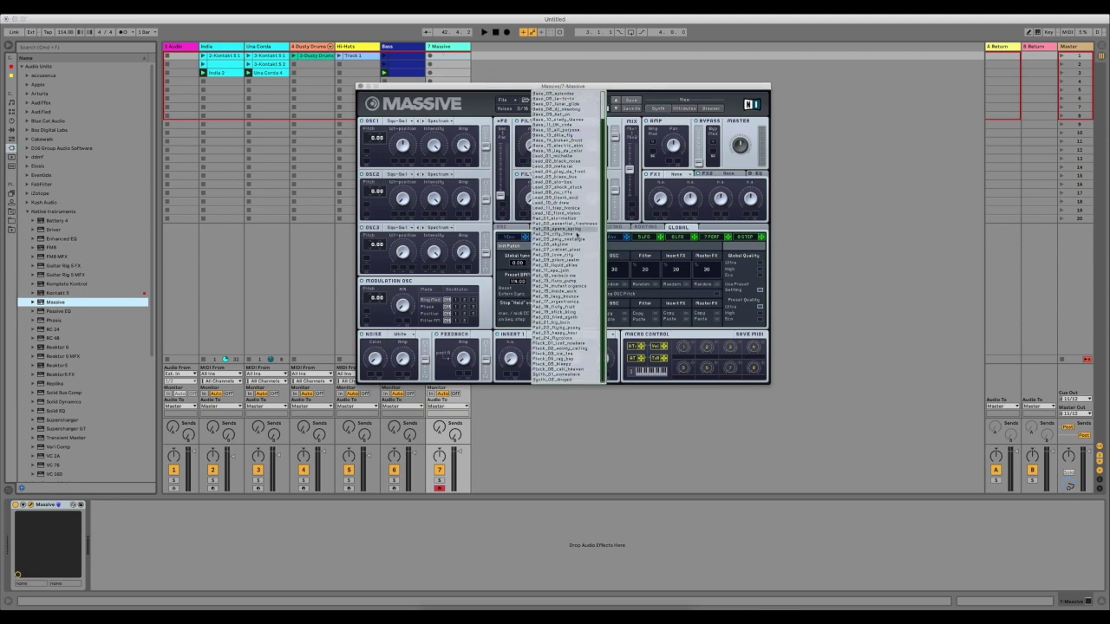
click(582, 245)
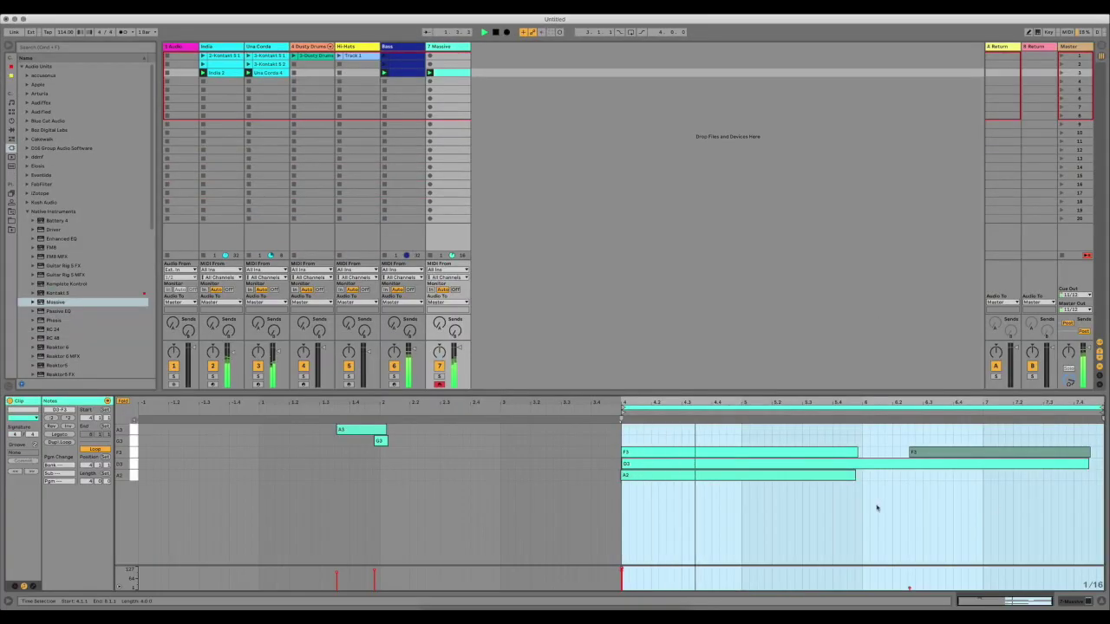
Step: Extend the second F3 note in the Massive clip to the end of the loop
click(875, 508)
click(634, 476)
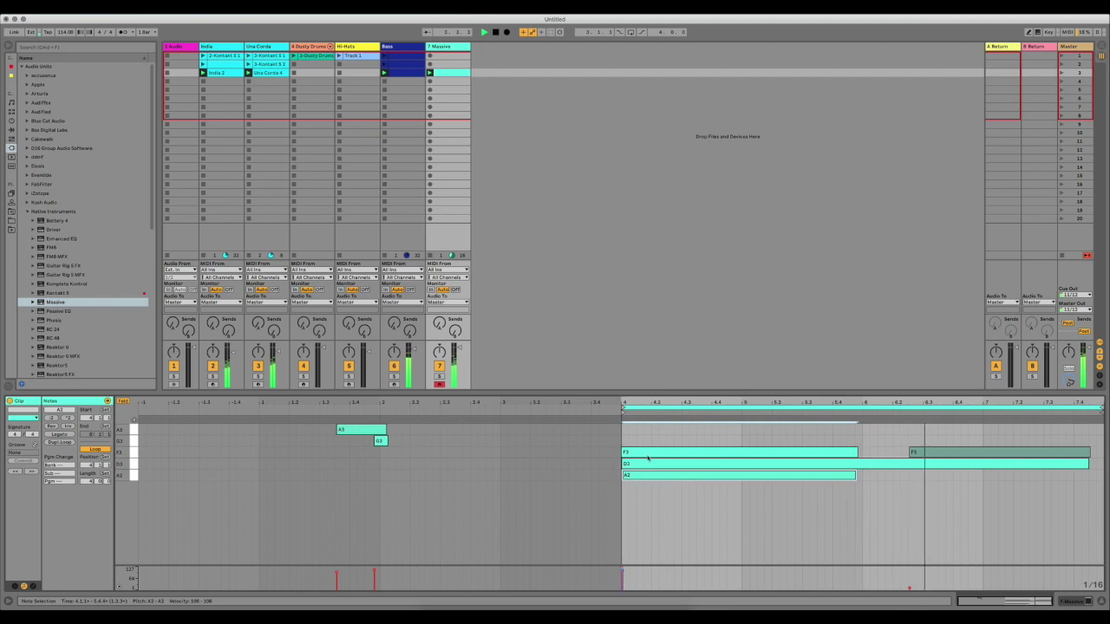
click(642, 453)
drag(1089, 452, 1101, 452)
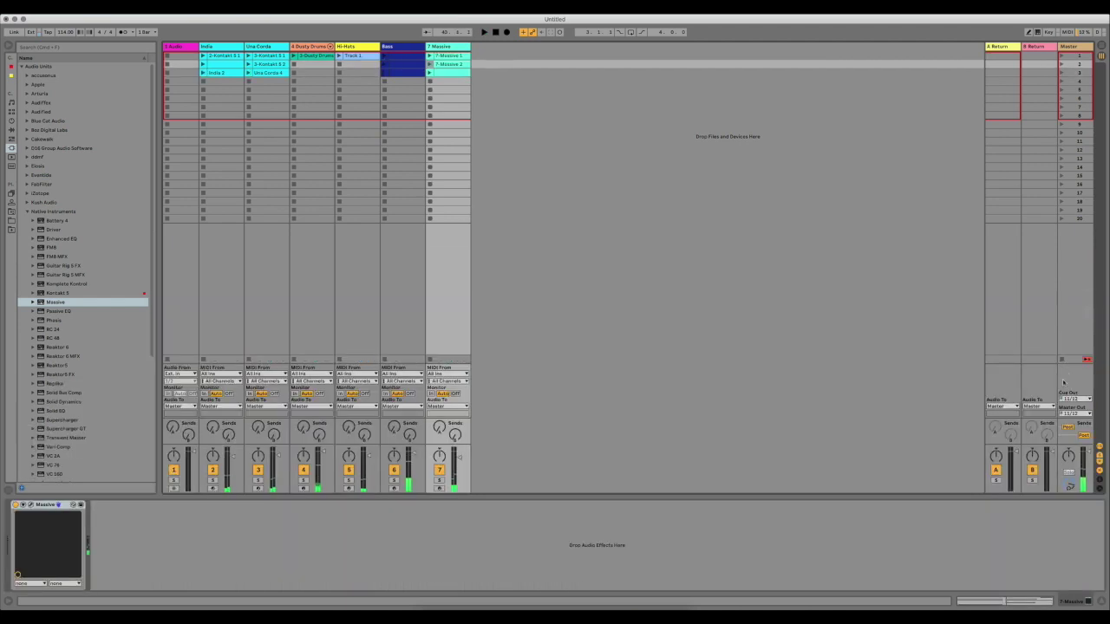
Step: Arm the India track for recording
click(212, 488)
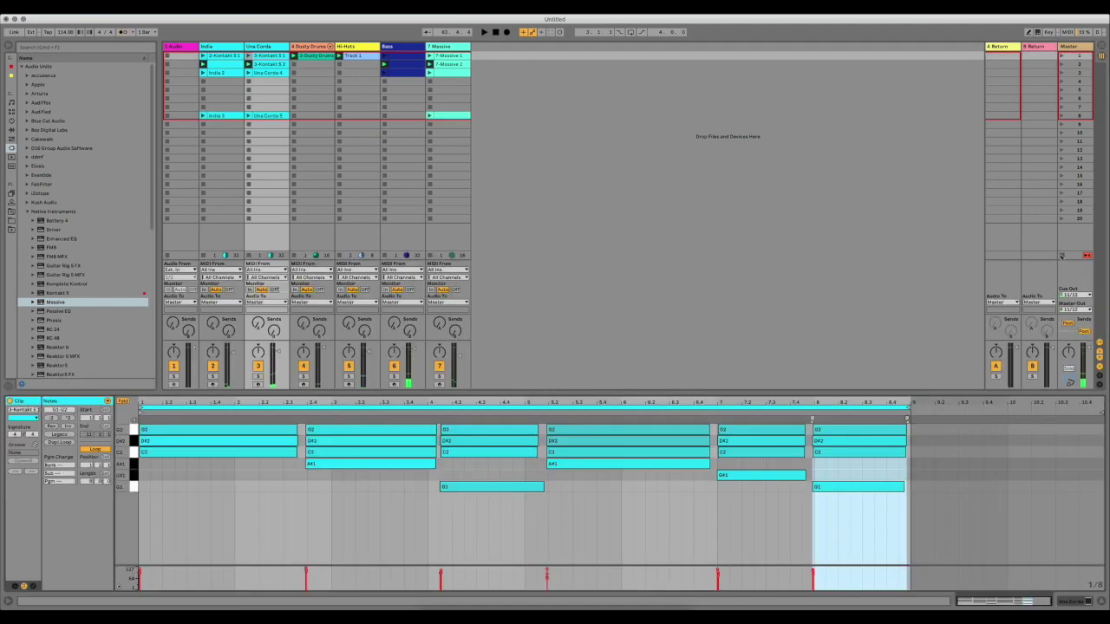
Step: Stop all session clips and open the notes of the first Bass clip in the arrangement
click(1062, 256)
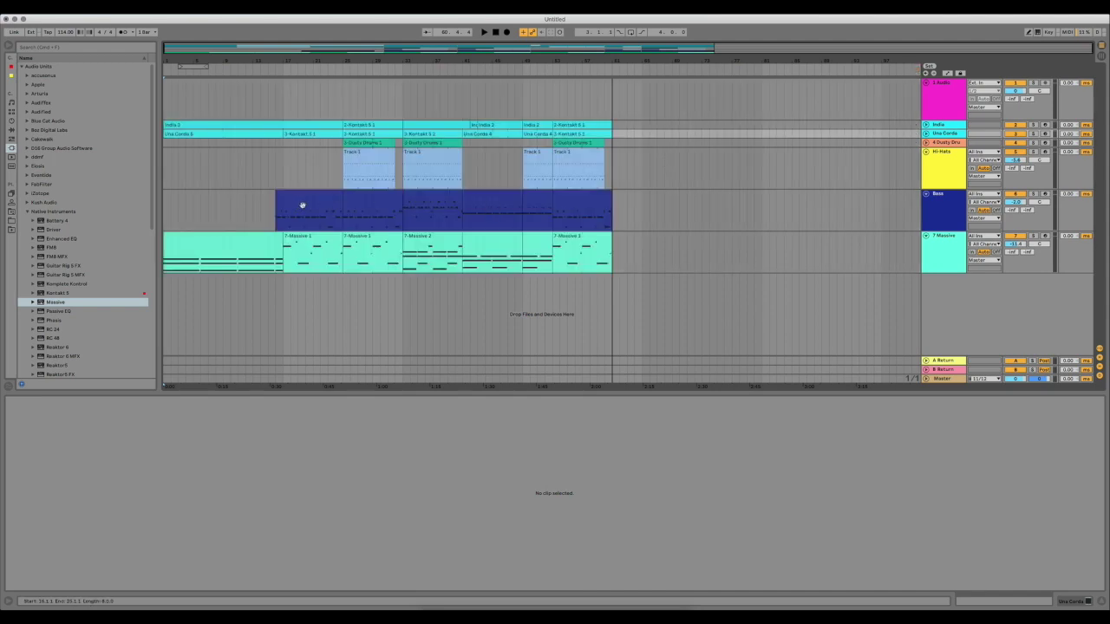
double_click(337, 204)
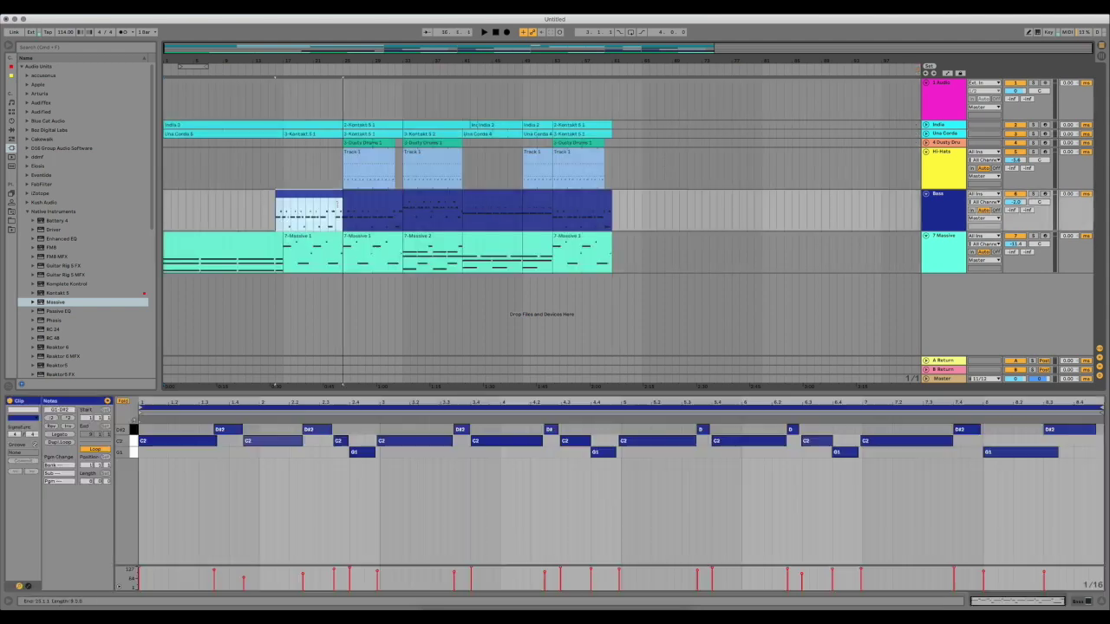
click(307, 200)
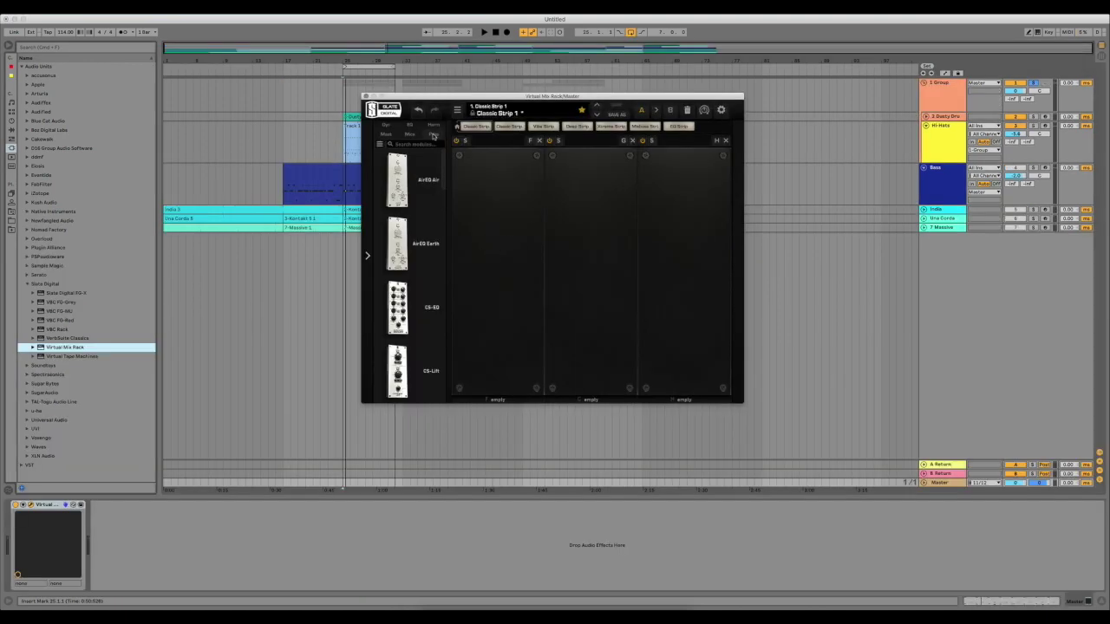
Step: Add the VCC MixBuss harmonics module to the first slot of the master's Virtual Mix Rack
click(433, 126)
scroll(407, 199, down, 10)
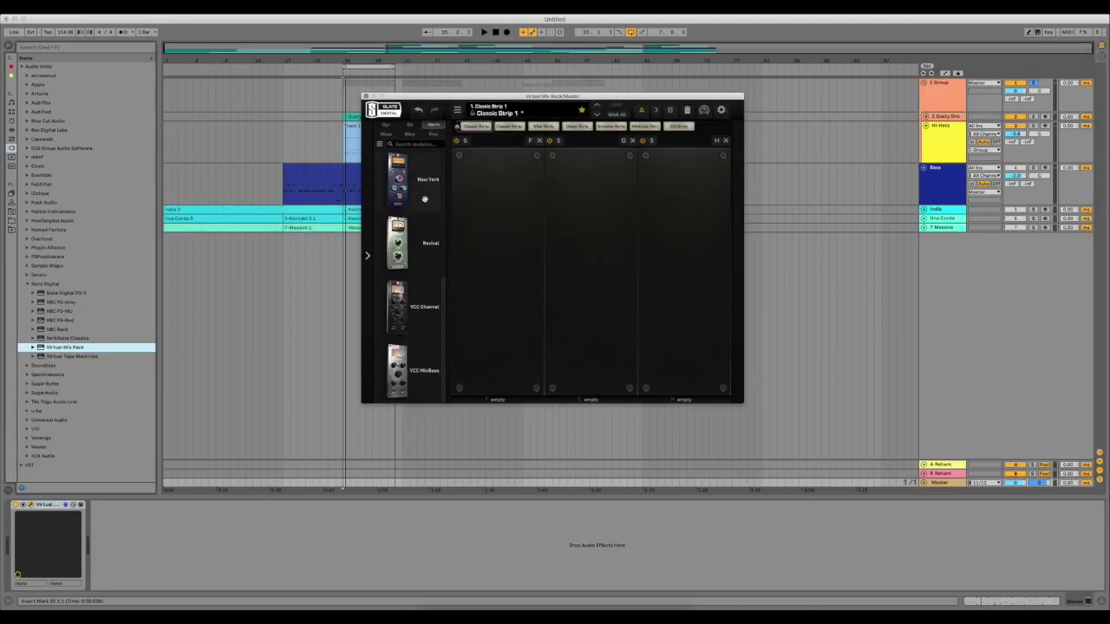
drag(398, 370, 499, 312)
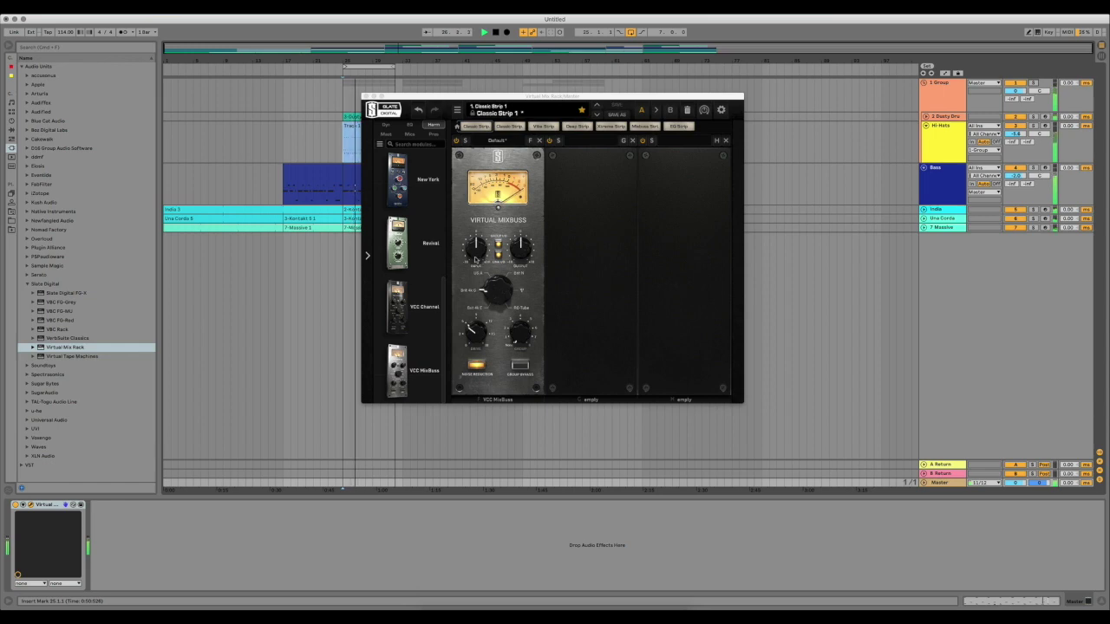
Step: Adjust the input level of the VCC MixBuss module during playback and close the Virtual Mix Rack window
click(473, 269)
drag(471, 271, 470, 263)
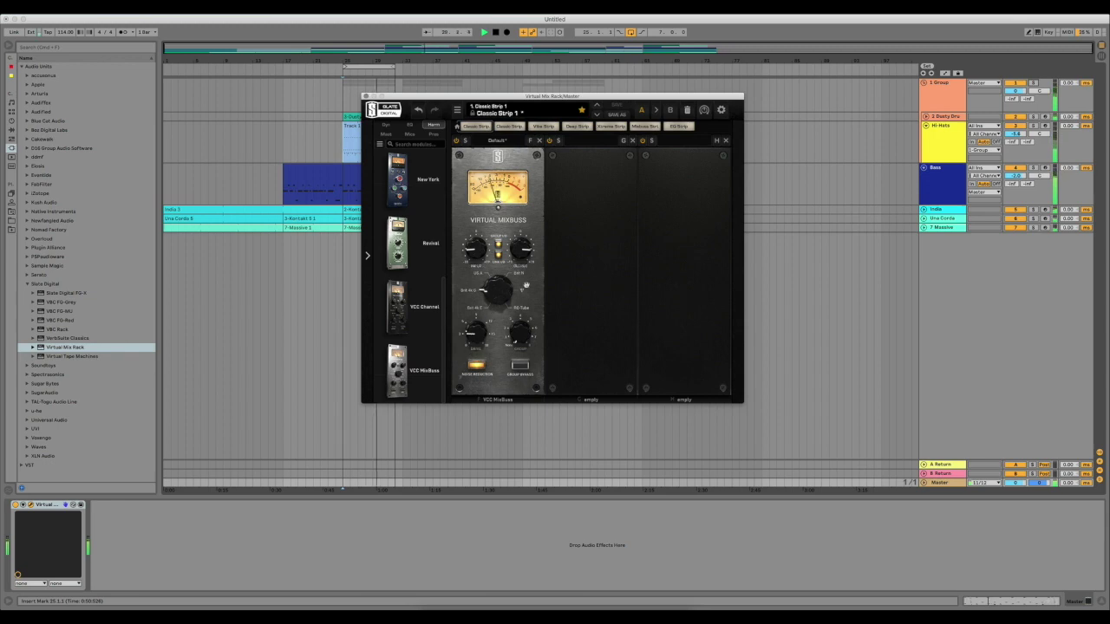
click(365, 96)
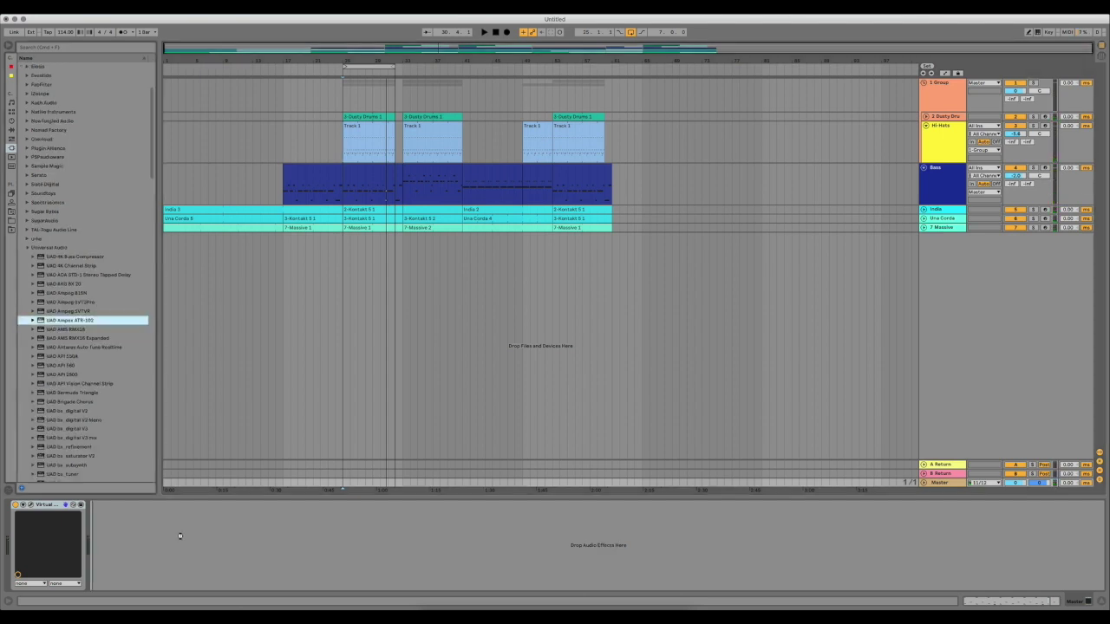
Step: Add UAD Ampex ATR-102 after Virtual Mix Rack on the master, load its MixBus.fxp preset and play the loop
drag(179, 532, 203, 513)
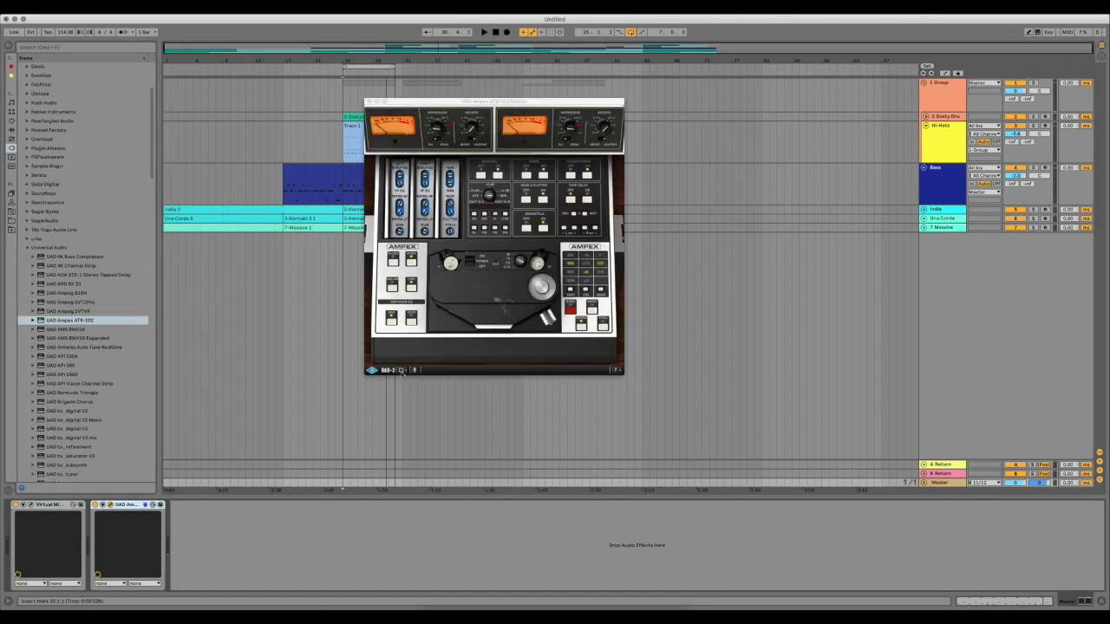
click(401, 370)
click(415, 379)
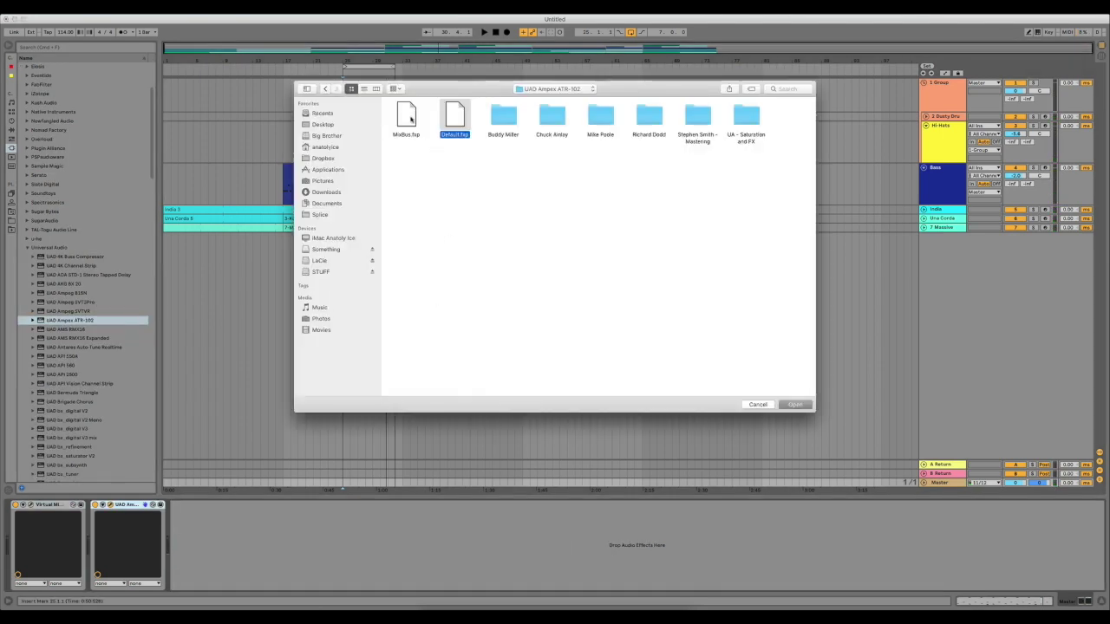
click(411, 119)
double_click(411, 119)
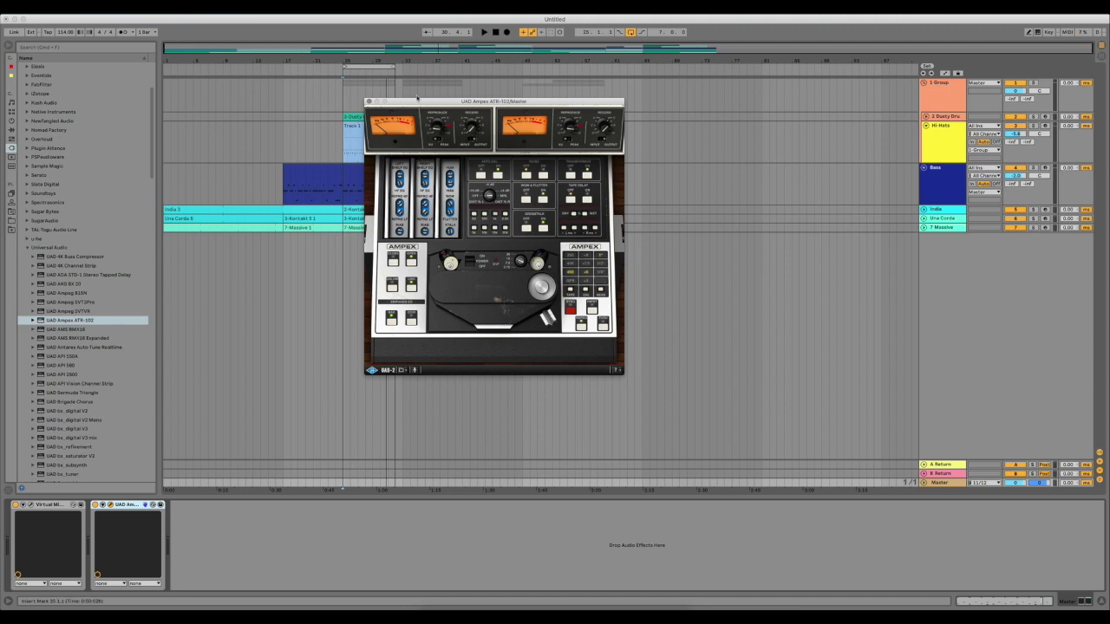
click(369, 104)
key(space)
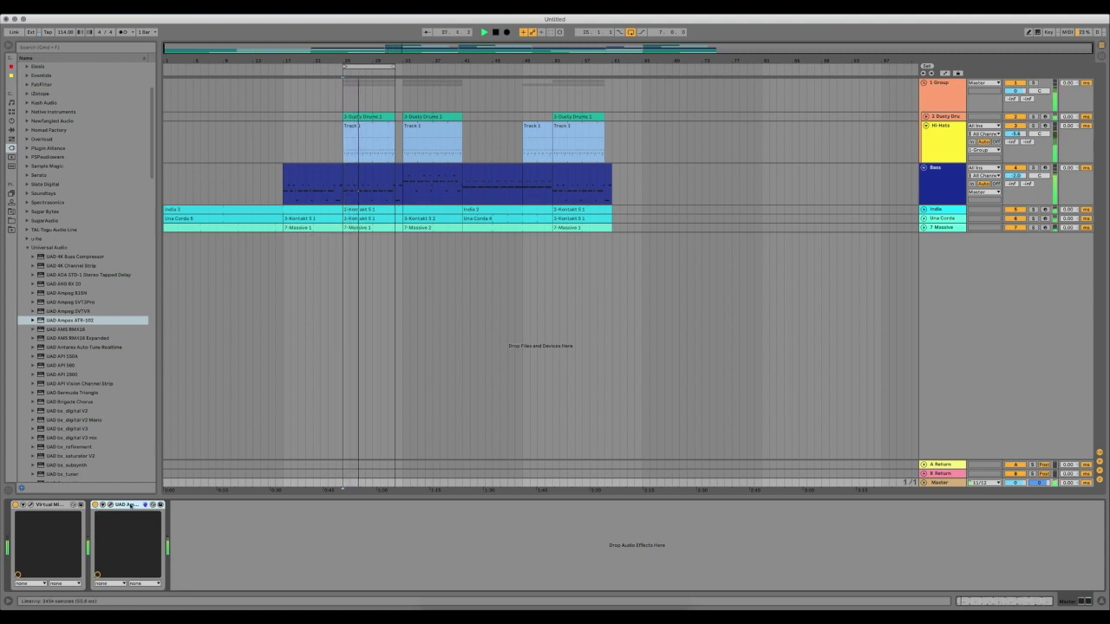
click(50, 504)
right_click(49, 505)
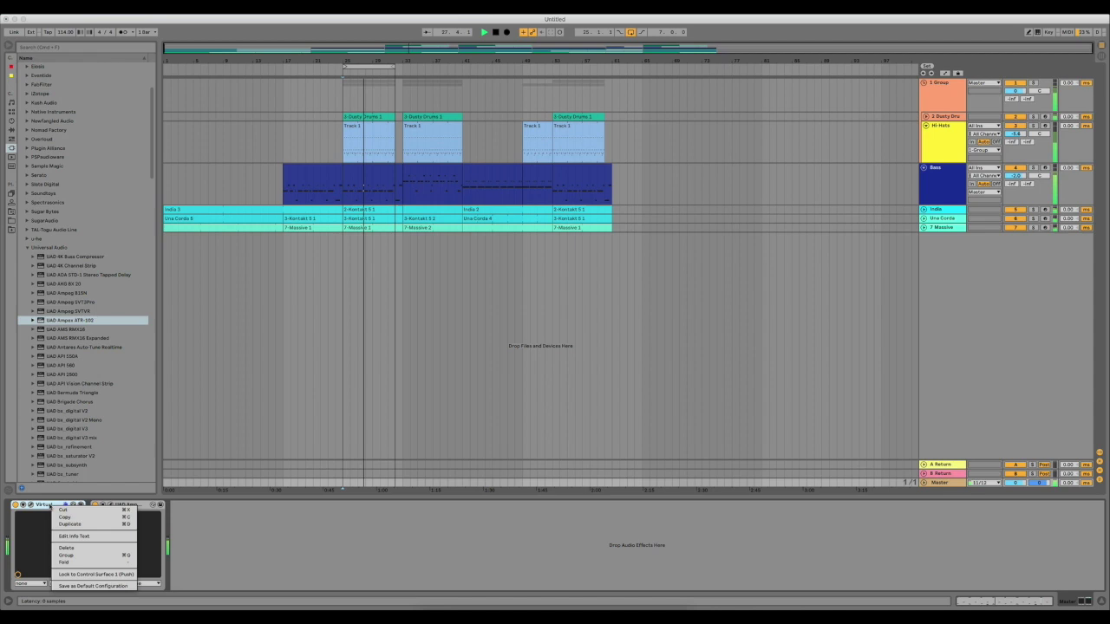
click(95, 556)
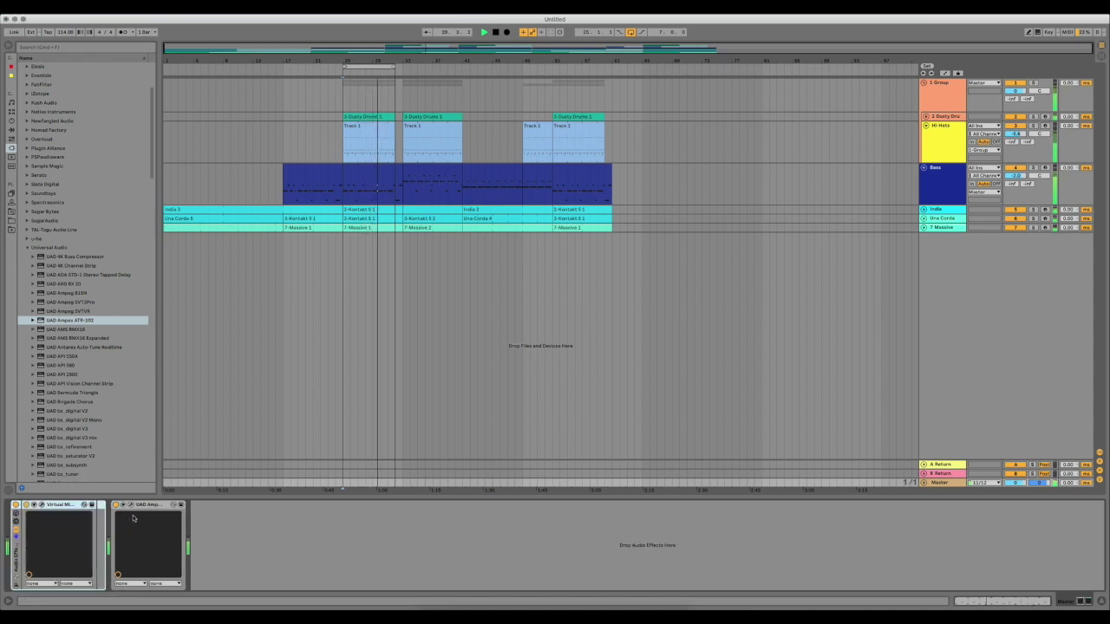
key(super+z)
Step: Group Virtual Mix Rack and UAD Ampex ATR-102 on the master into one effect rack
shift+click(122, 504)
right_click(52, 505)
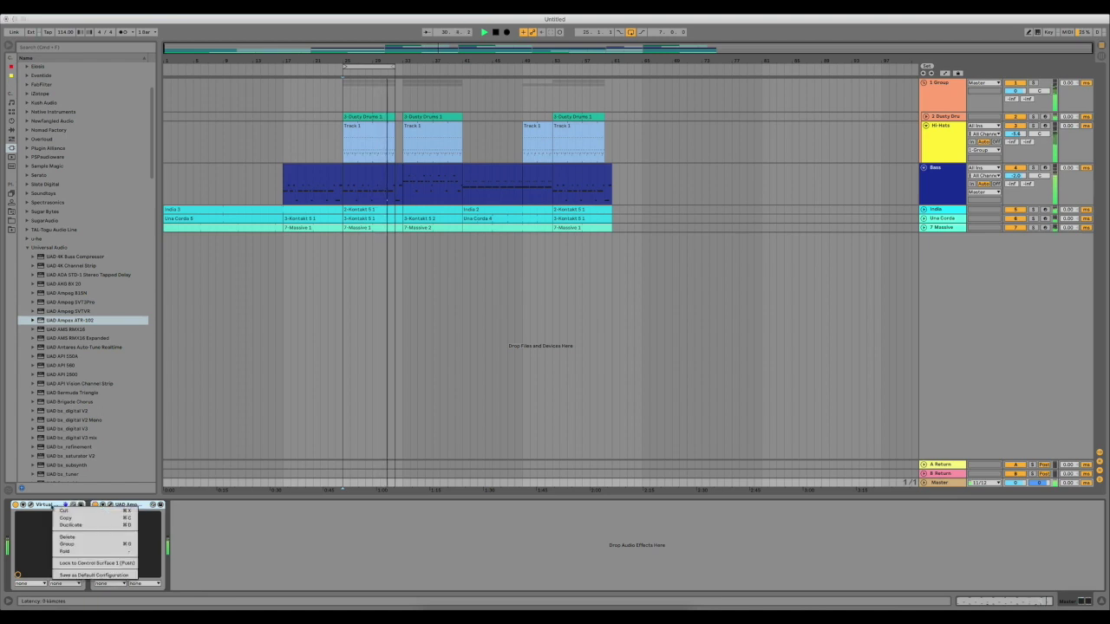
click(73, 543)
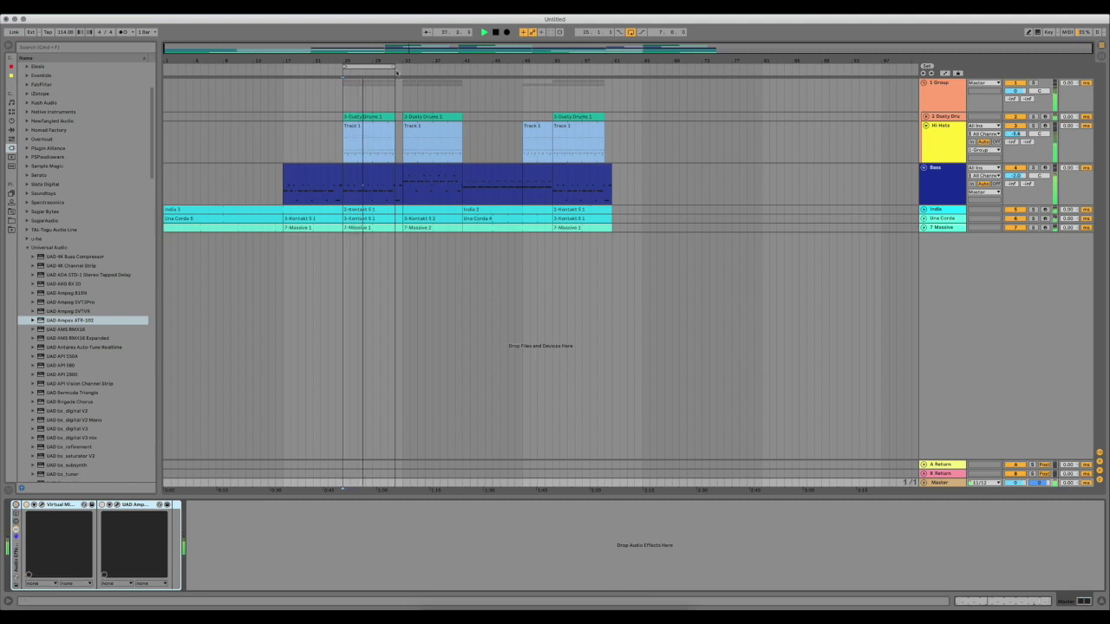
Step: Shorten the arrangement loop to six bars and switch the master effect rack back on
drag(395, 72, 388, 72)
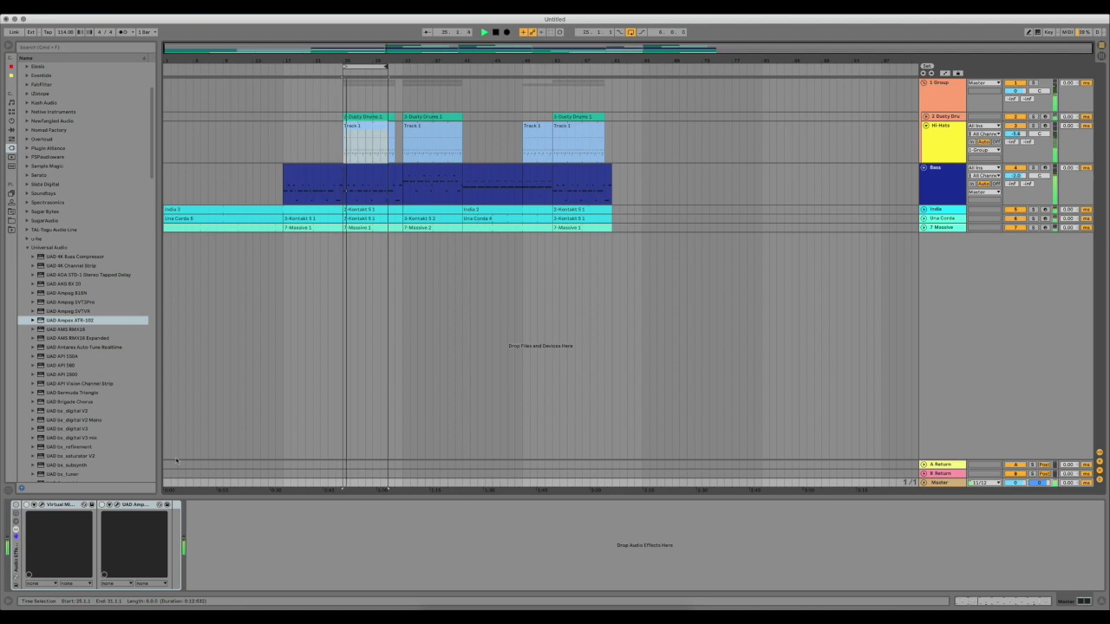
click(144, 514)
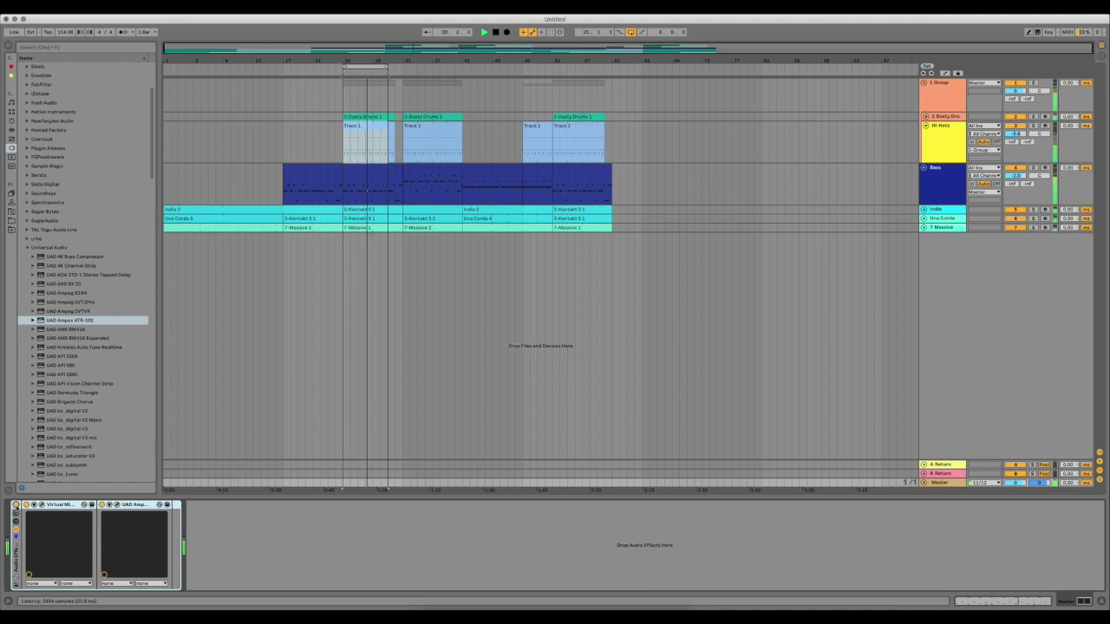
Step: Load Virtual Mix Rack on the drum group, add the FG-N EQ module and adjust its drive while the loop plays
click(898, 94)
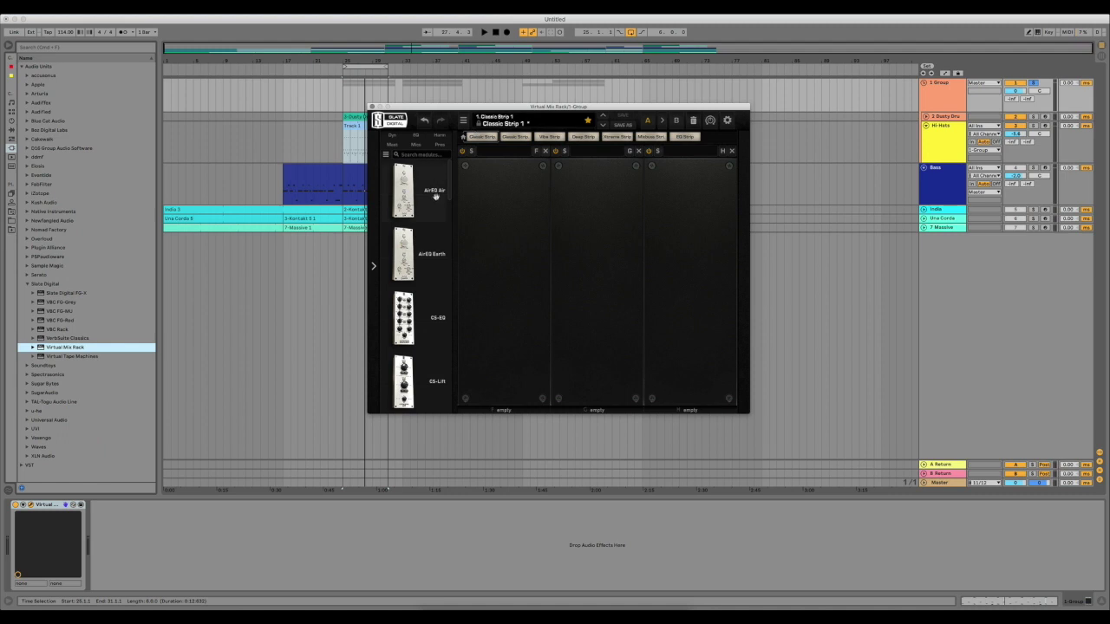
scroll(425, 260, down, 5)
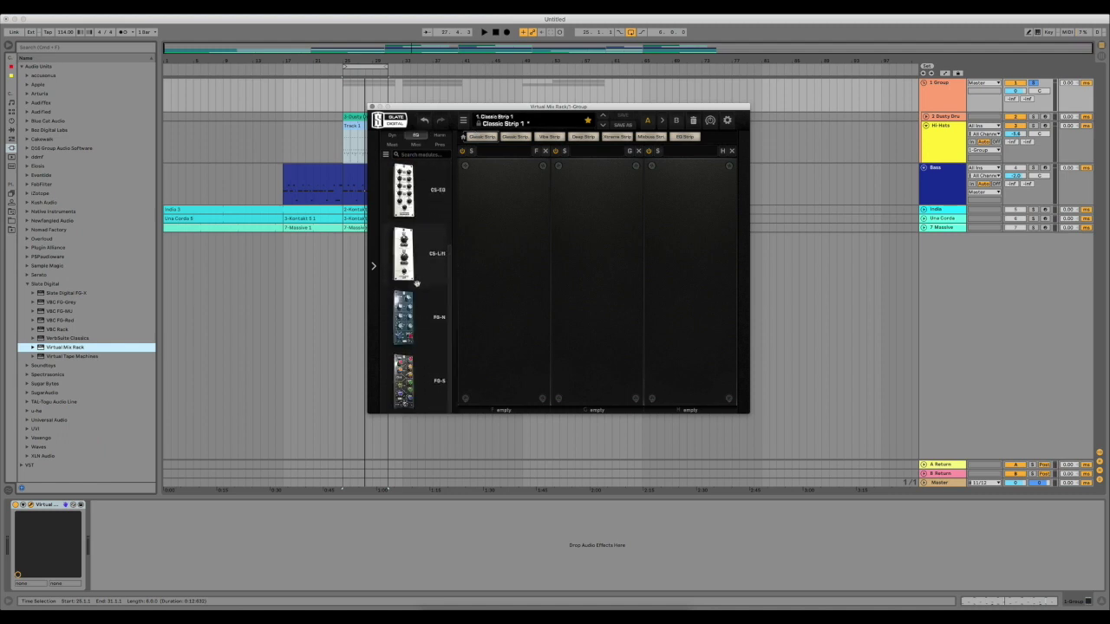
drag(403, 332, 518, 312)
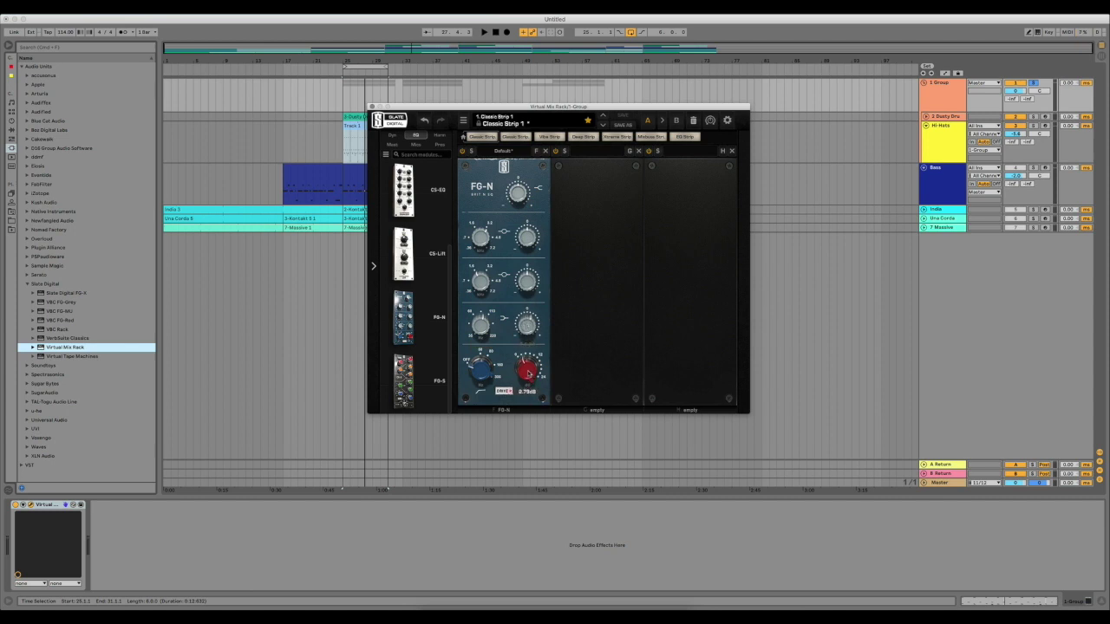
key(space)
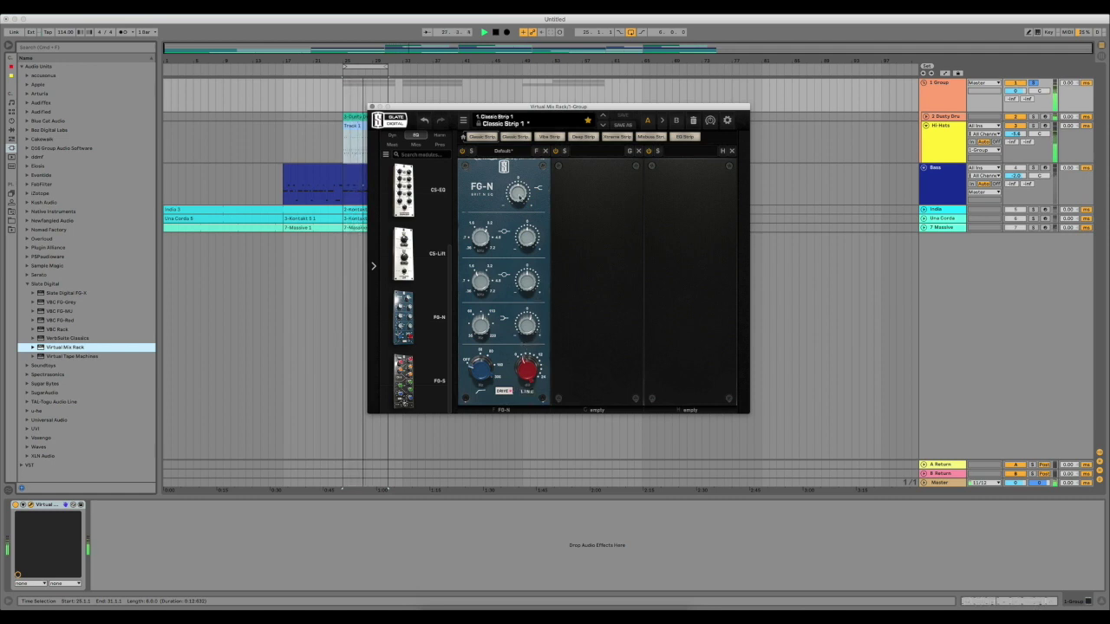
mouse_move(518, 196)
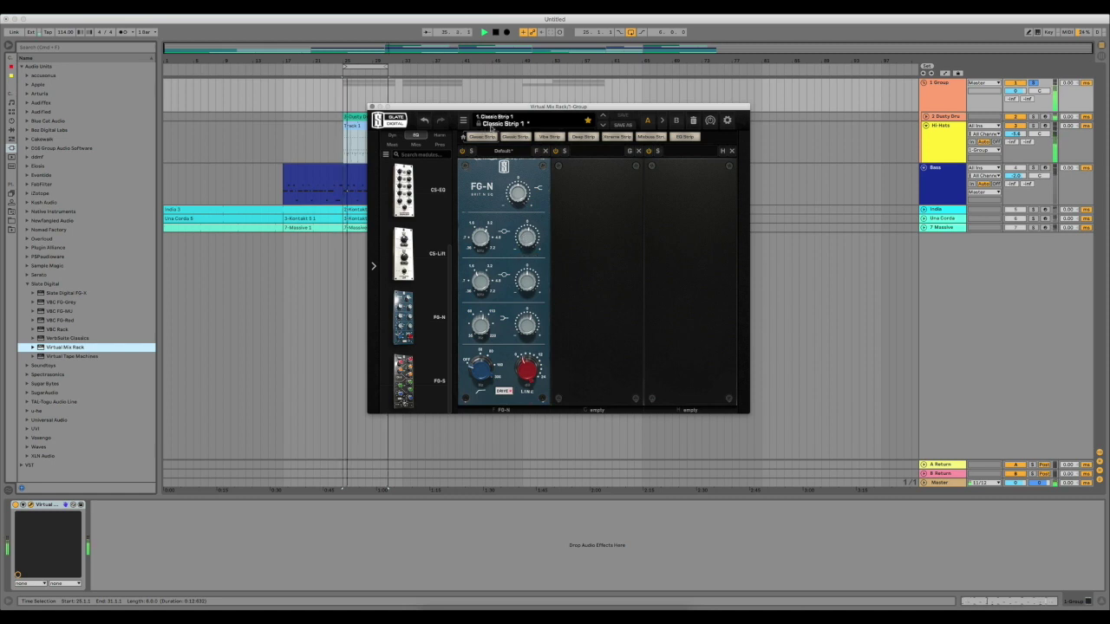
Step: Add the FG-401 compressor after FG-N in the drum group's rack, adjust its settings and close the plug-in window
click(440, 145)
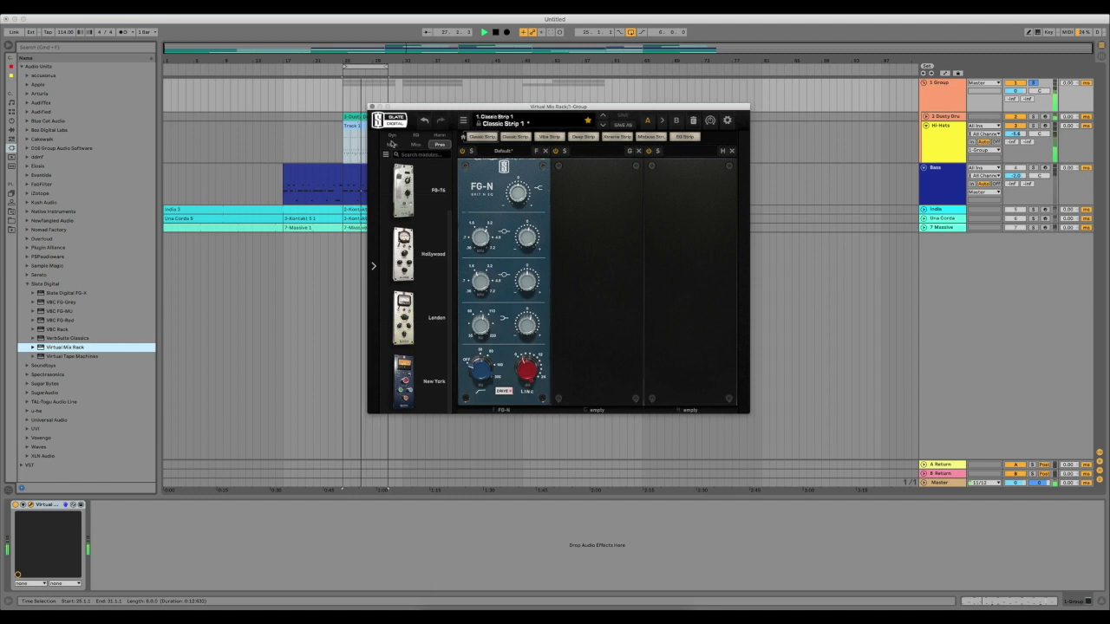
click(392, 143)
drag(421, 304, 575, 295)
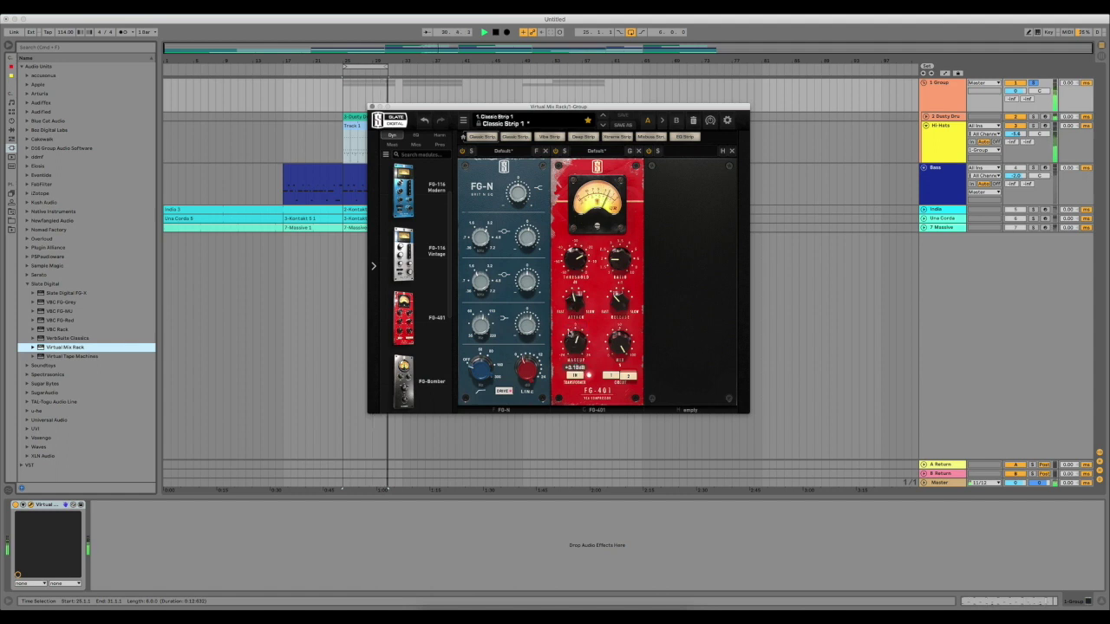
click(18, 504)
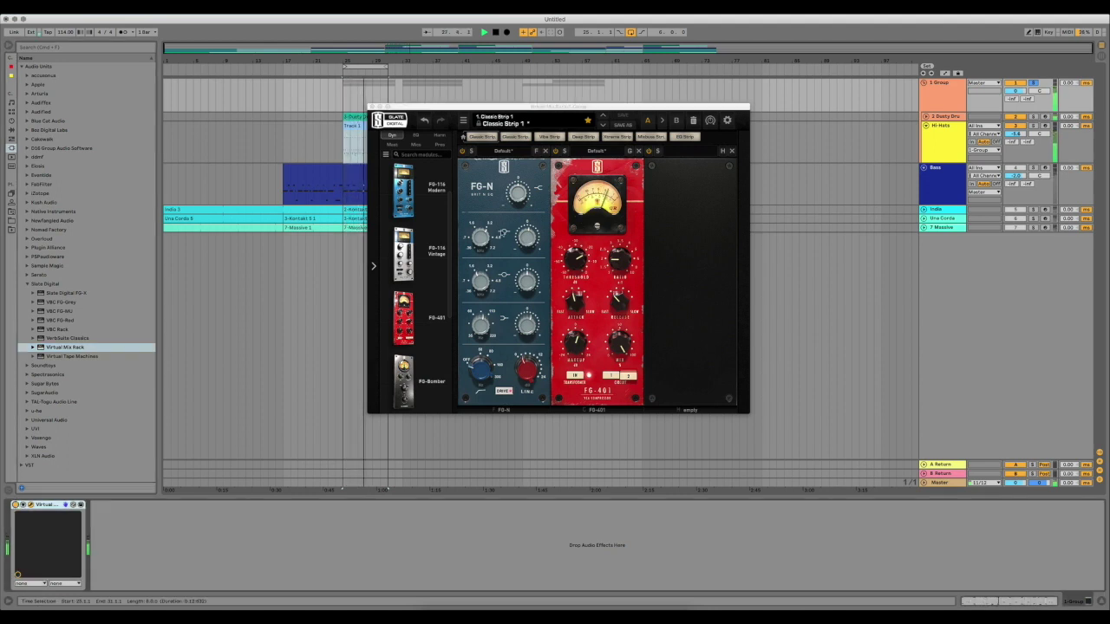
click(367, 117)
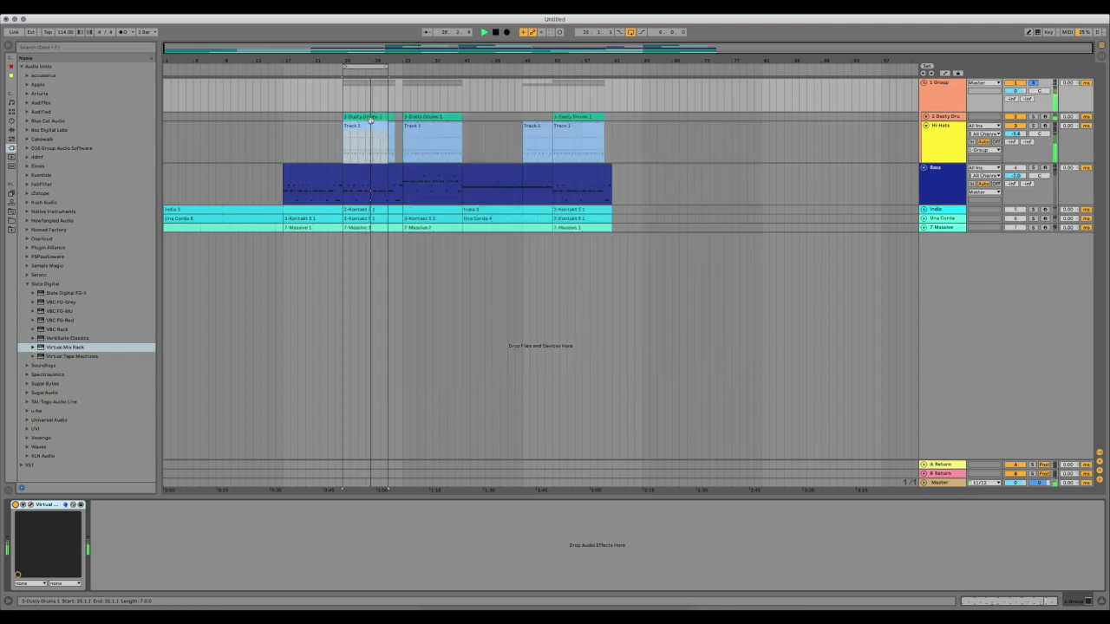
Step: Load UAD Pultec EQP-1A in Dusty Drums and adjust its low- and high-frequency selectors during playback
double_click(370, 126)
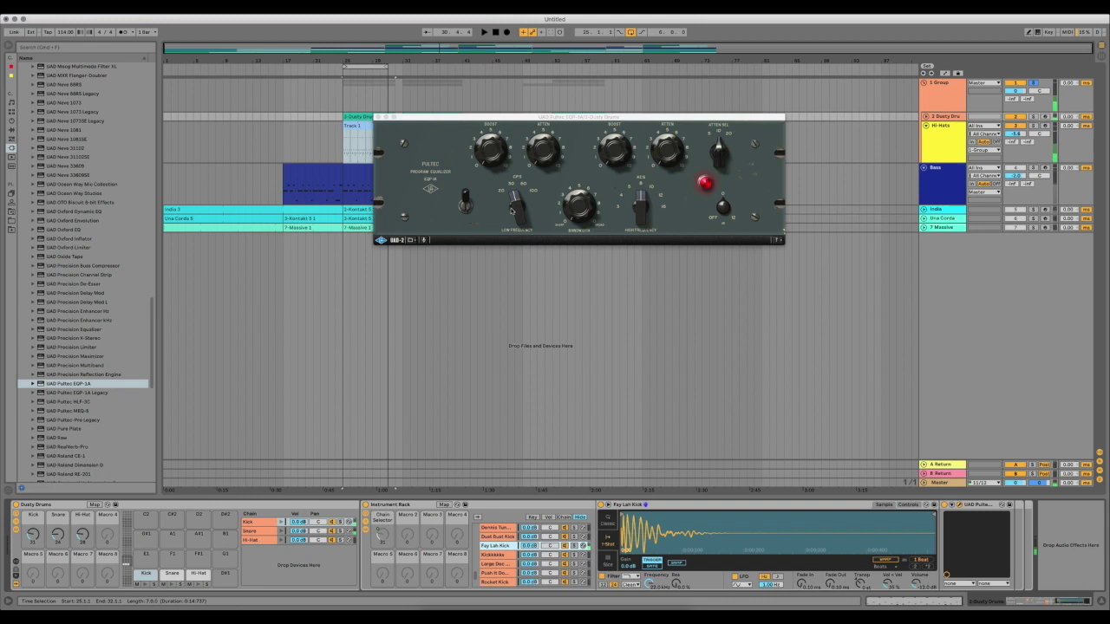
key(space)
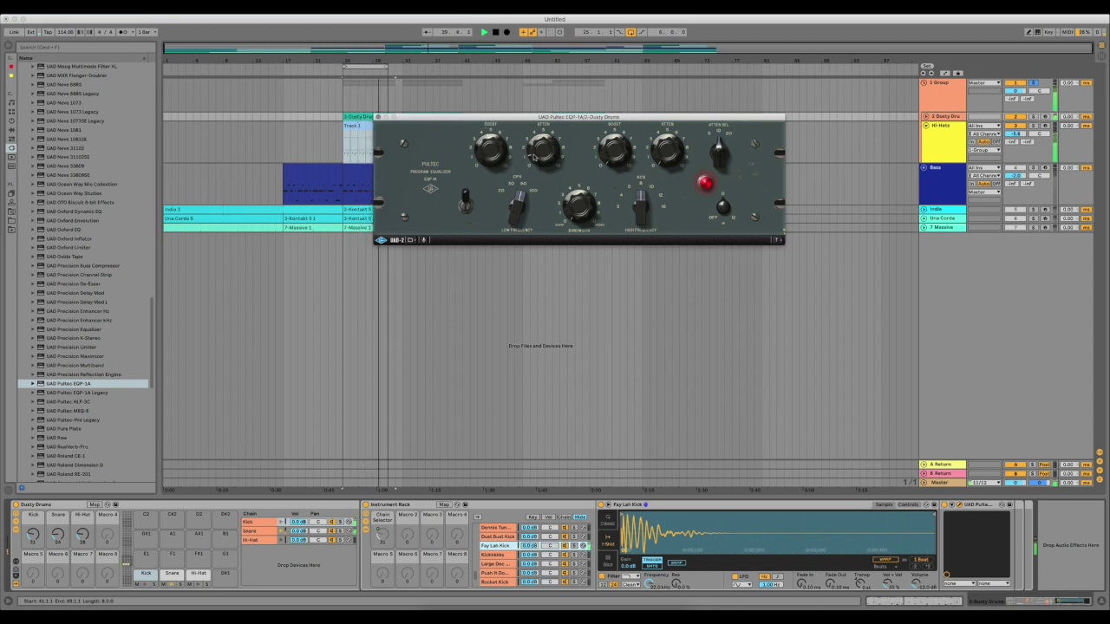
click(512, 182)
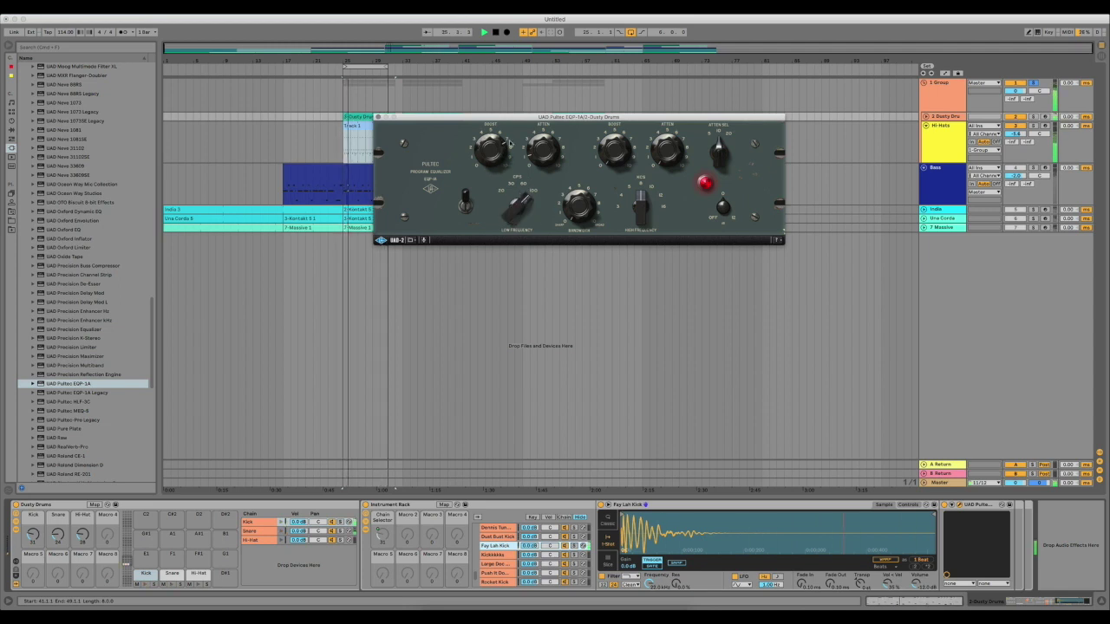
click(642, 201)
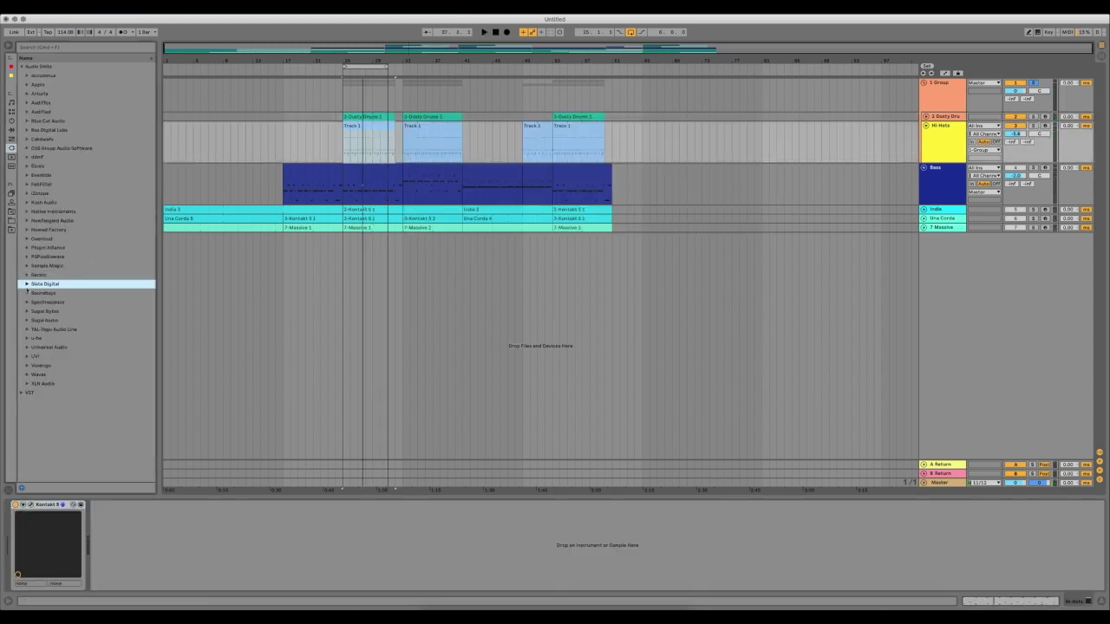
Step: Load the Soundtoys Decapitator on the Hi-Hats track
click(26, 293)
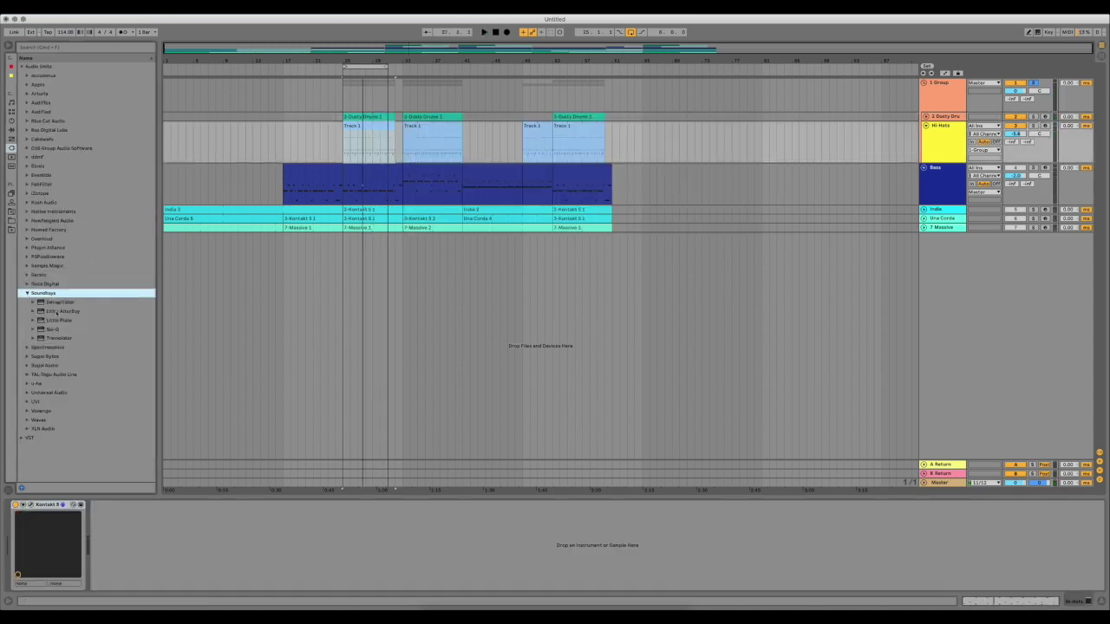
drag(61, 303, 776, 222)
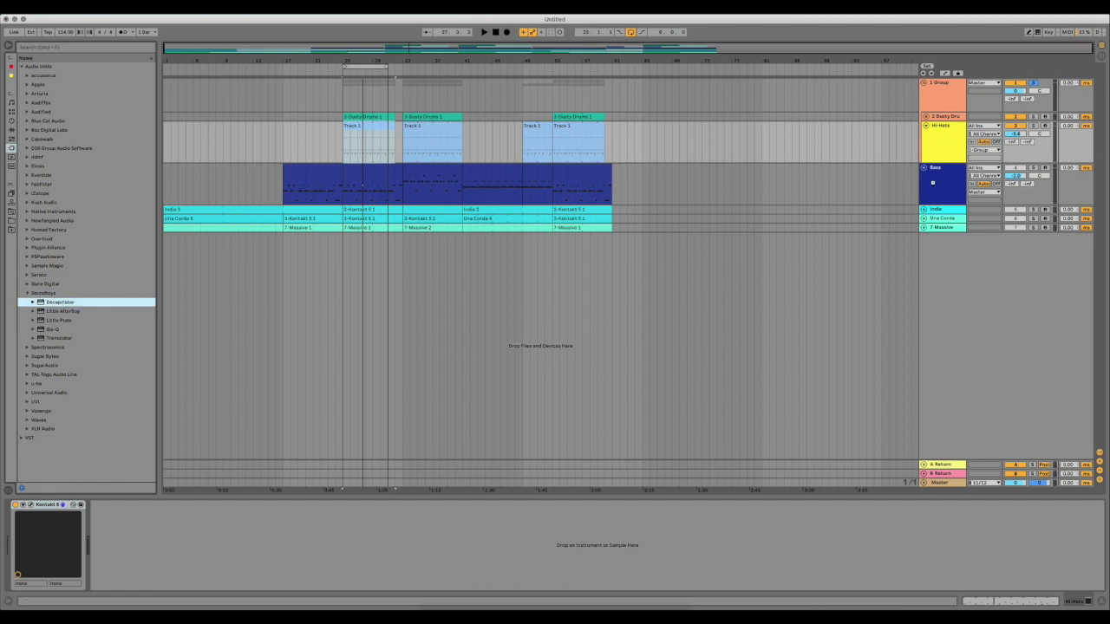
drag(872, 188, 873, 190)
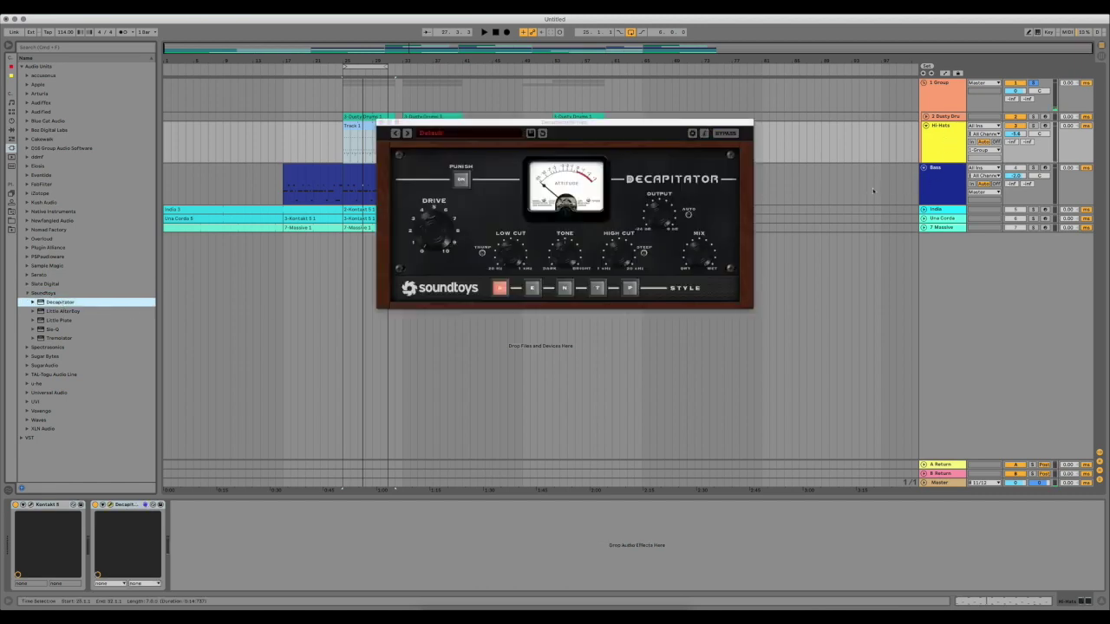
Step: Audition Decapitator's E style on the hi-hats while the loop plays and return to style A
key(space)
click(428, 246)
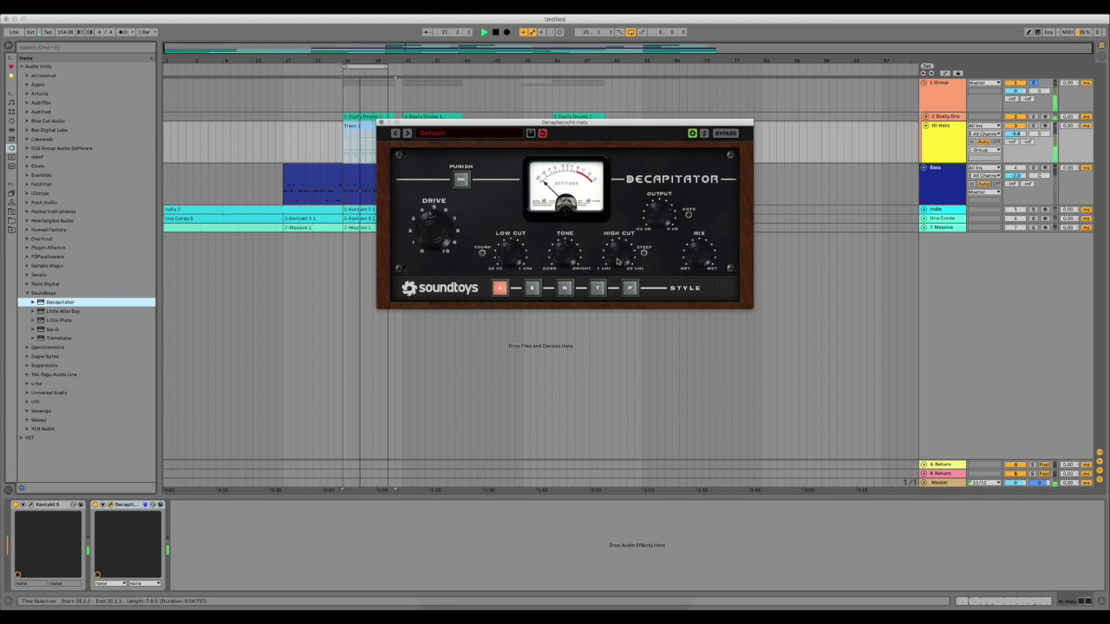
click(532, 289)
click(499, 288)
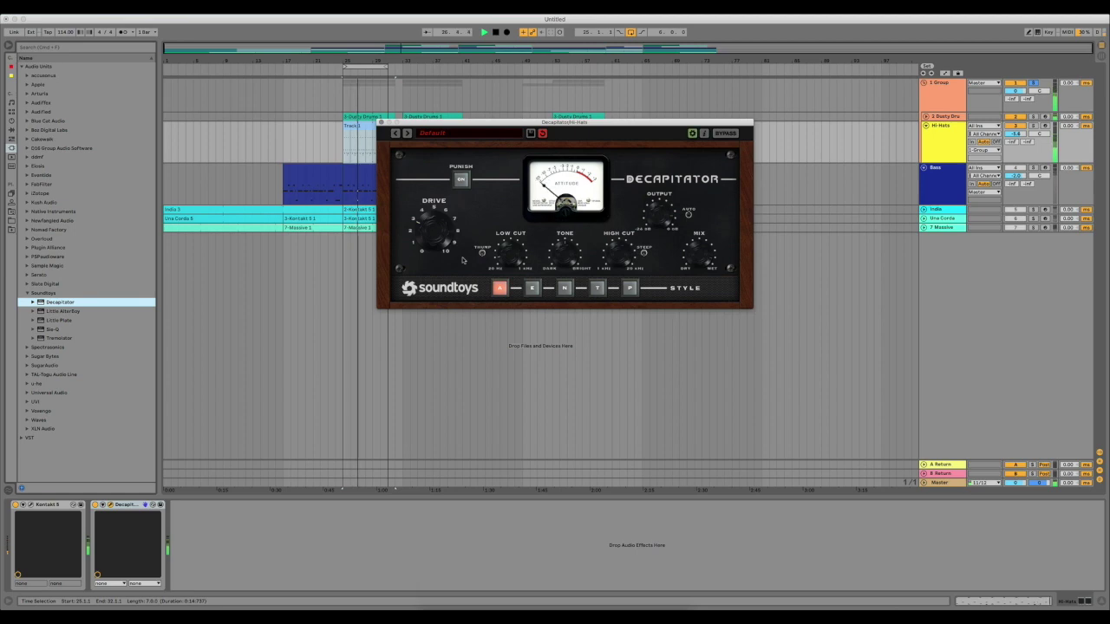
Step: Close Decapitator and load FabFilter Pro-Q 2 after it on the Hi-Hats track
key(super+alt+p)
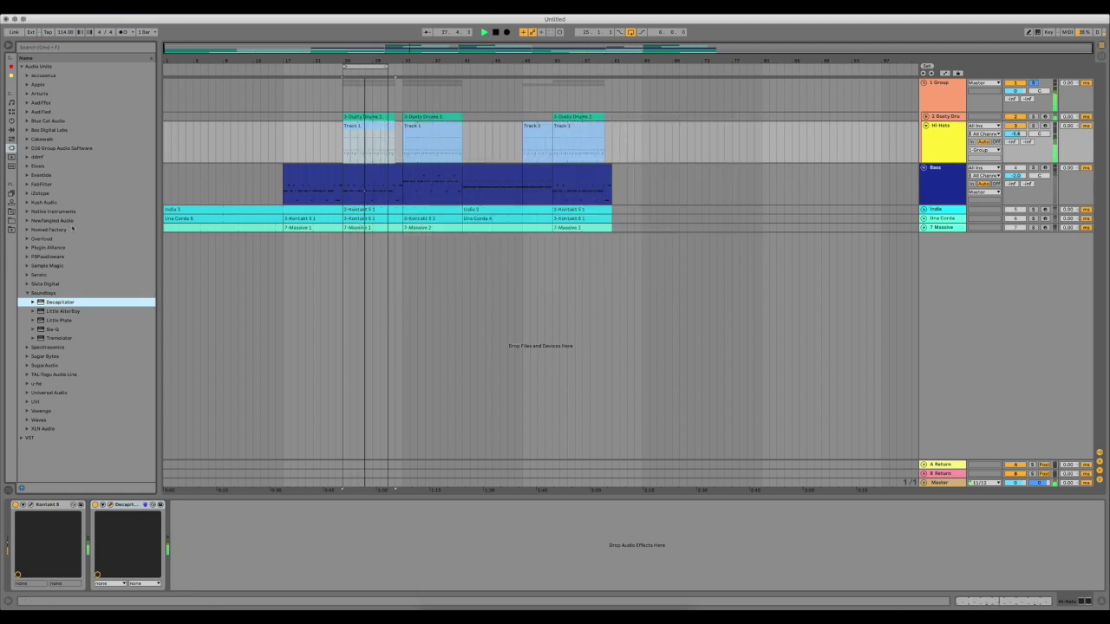
click(27, 185)
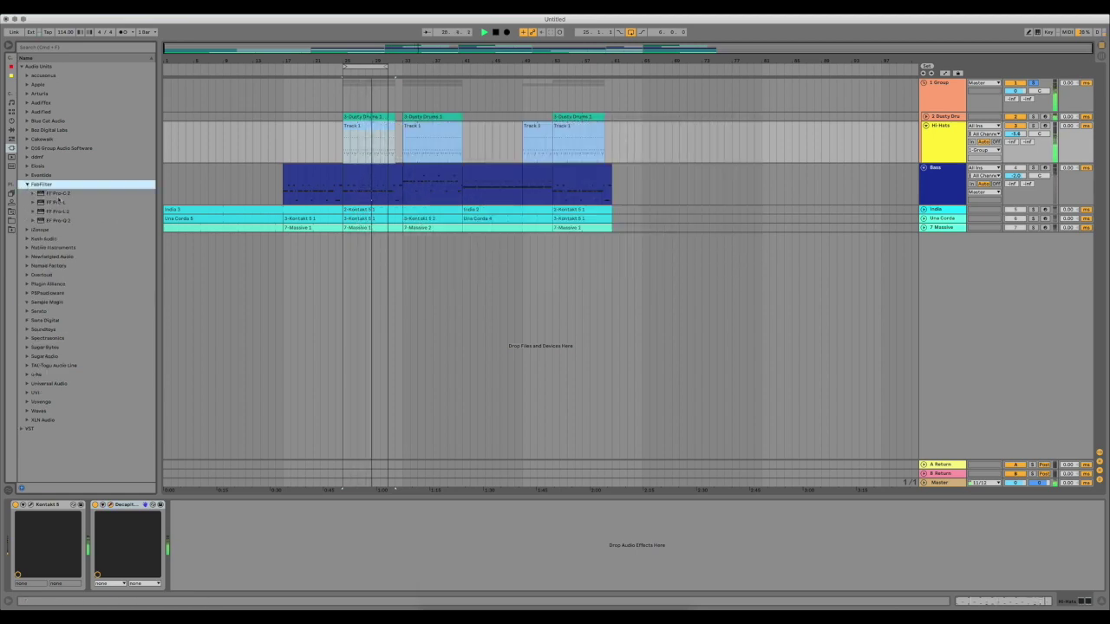
drag(59, 220, 222, 544)
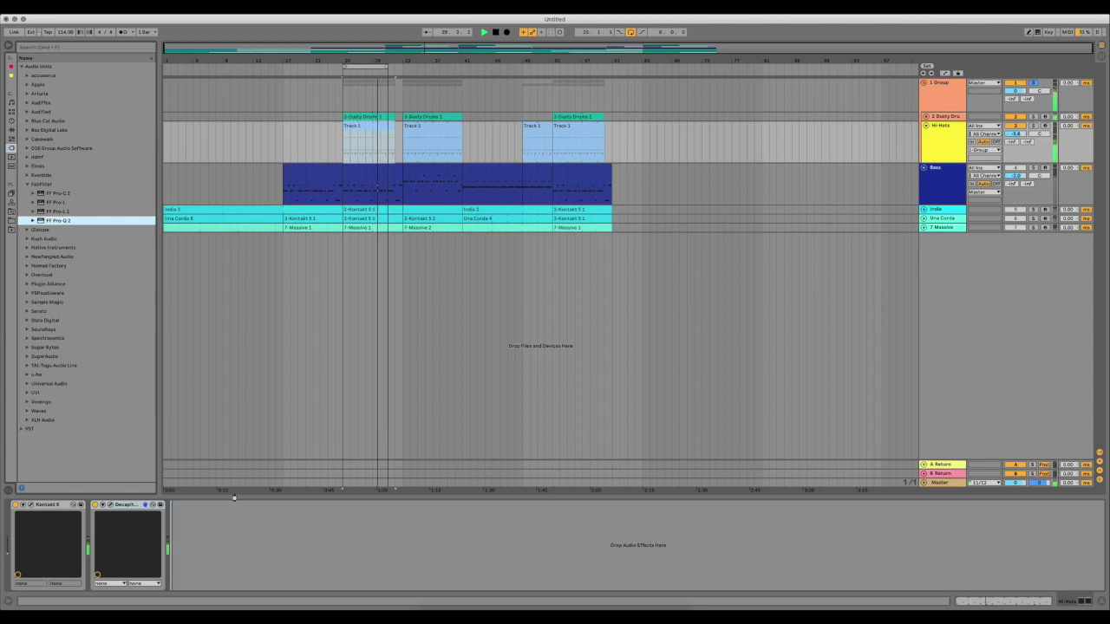
drag(295, 432, 208, 544)
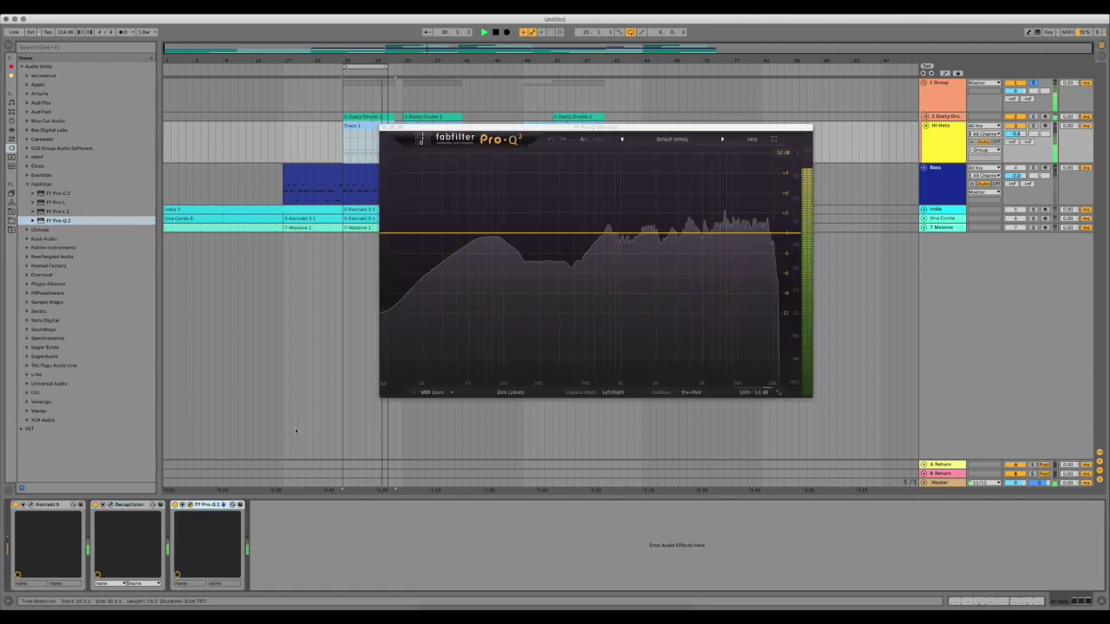
Step: Add a Low Cut band at about 42 Hz in the hi-hats' Pro-Q 2, set Natural Phase and close the plug-in
click(398, 247)
click(408, 348)
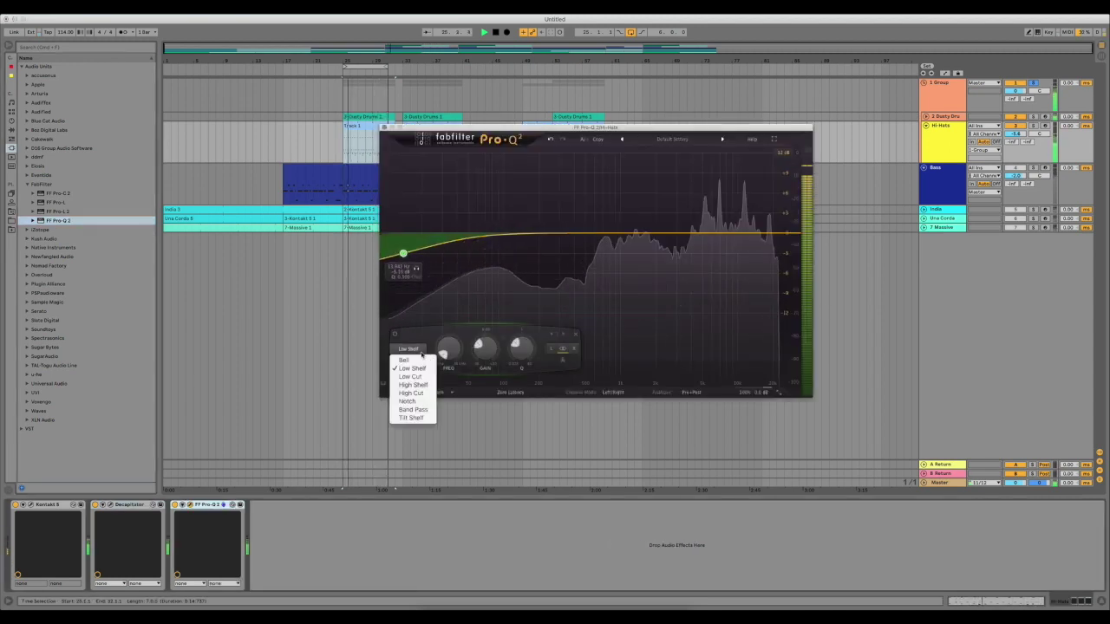
click(420, 376)
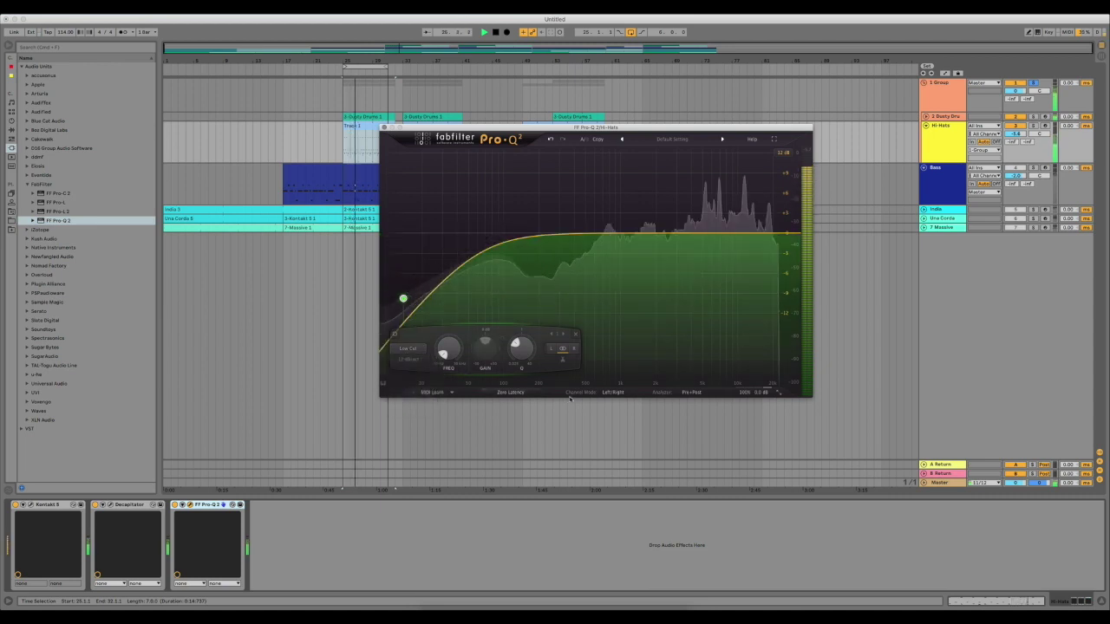
click(528, 391)
click(507, 414)
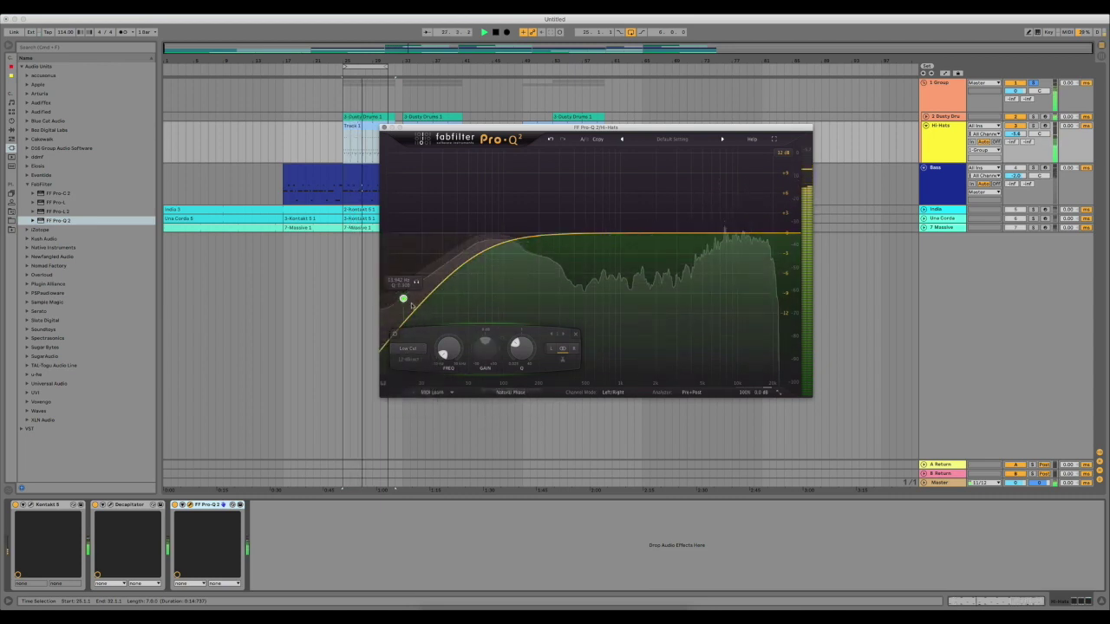
drag(404, 298, 458, 234)
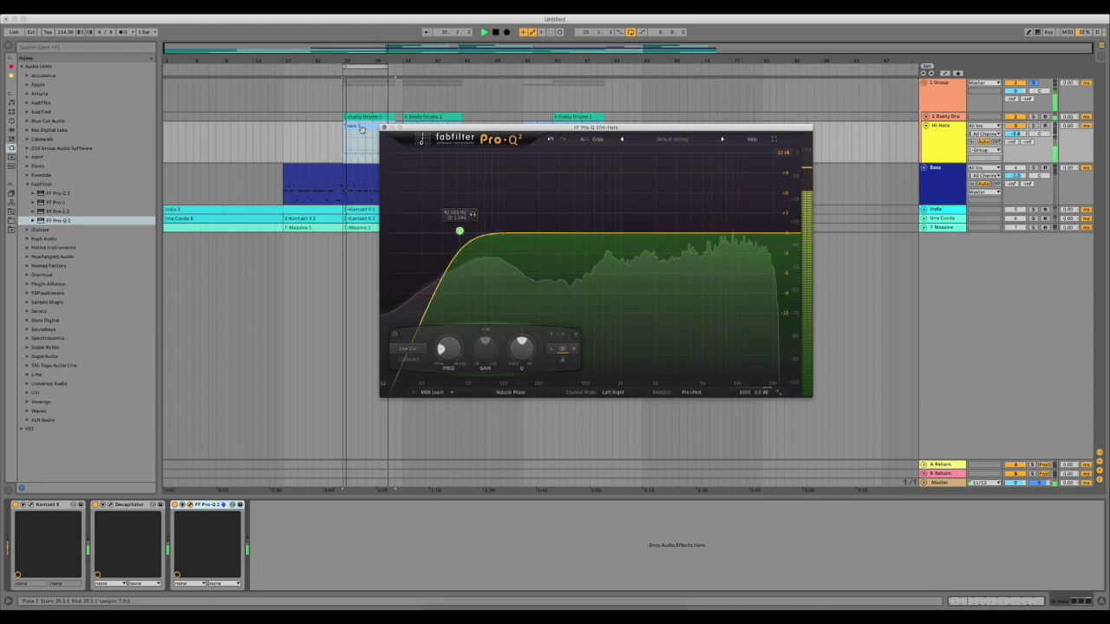
click(382, 128)
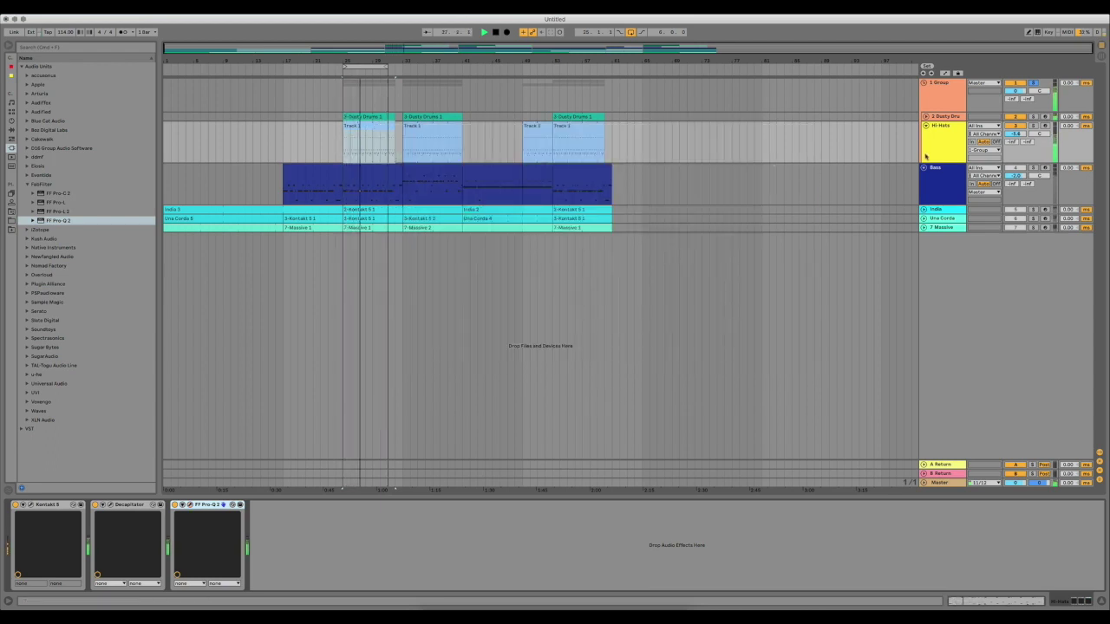
Step: Show the Dusty Drums track's devices, stop playback and collapse the FabFilter folder
click(943, 118)
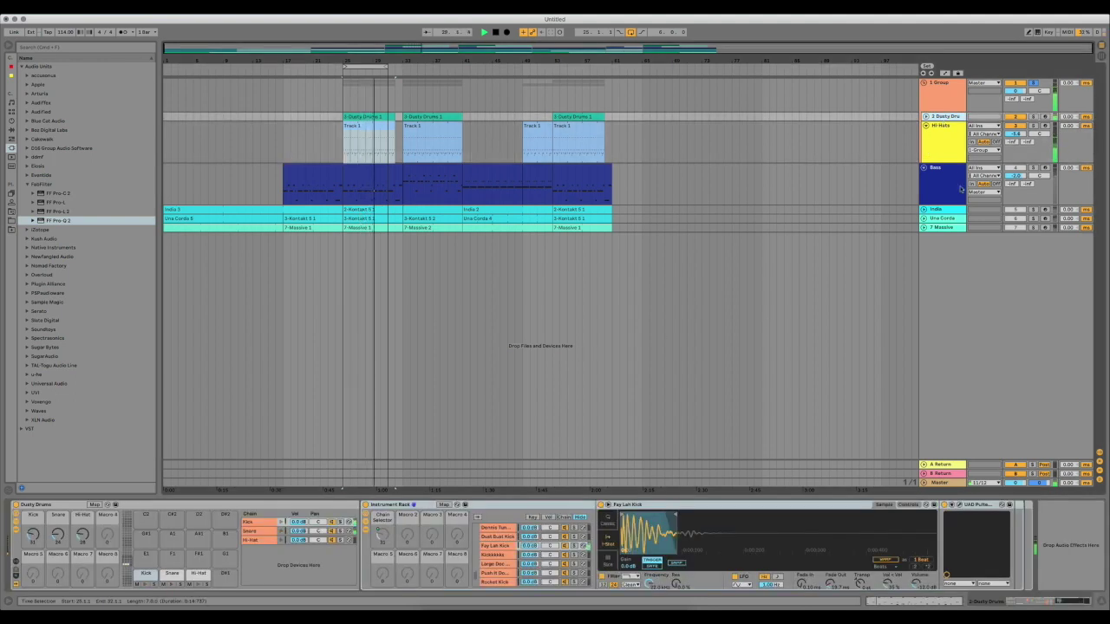
key(space)
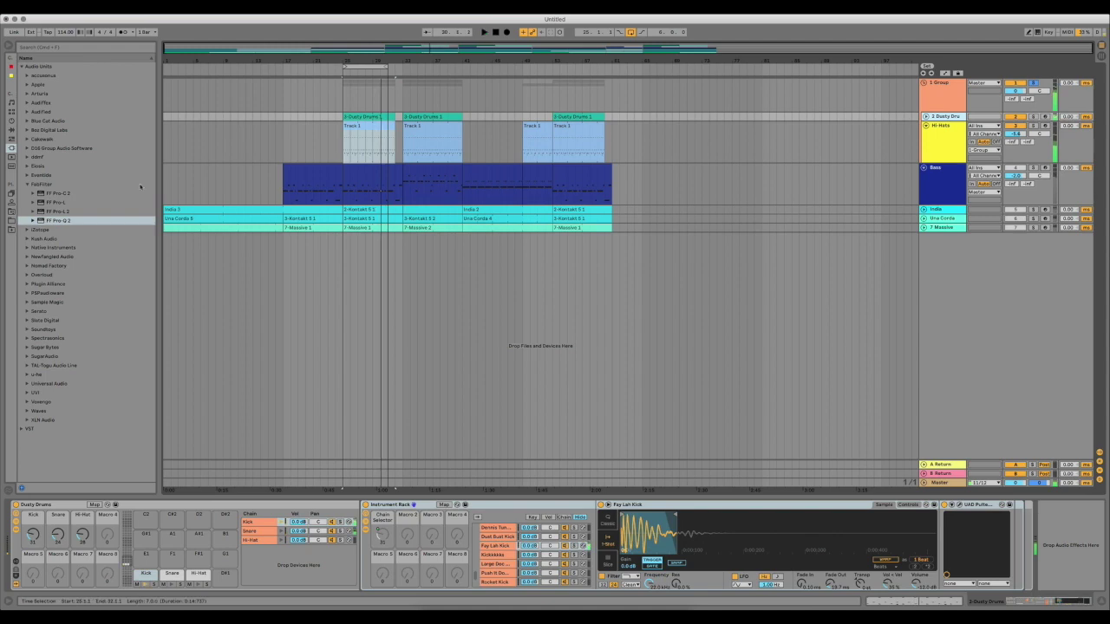
click(26, 184)
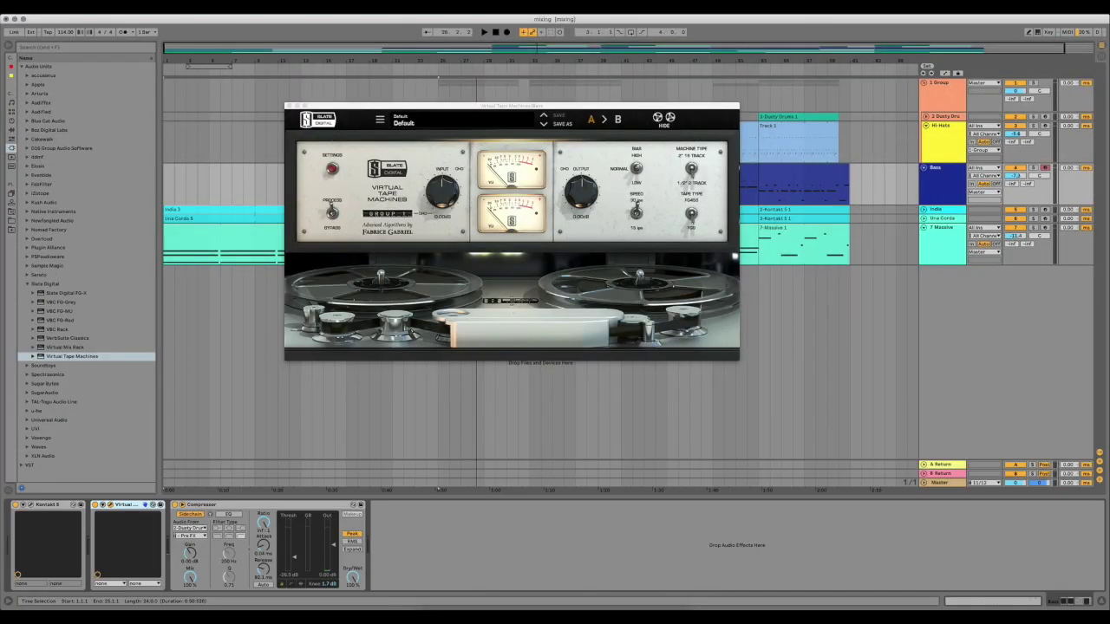
Step: Play the arrangement, lower the Bass track's volume and close its Virtual Tape Machines window
key(space)
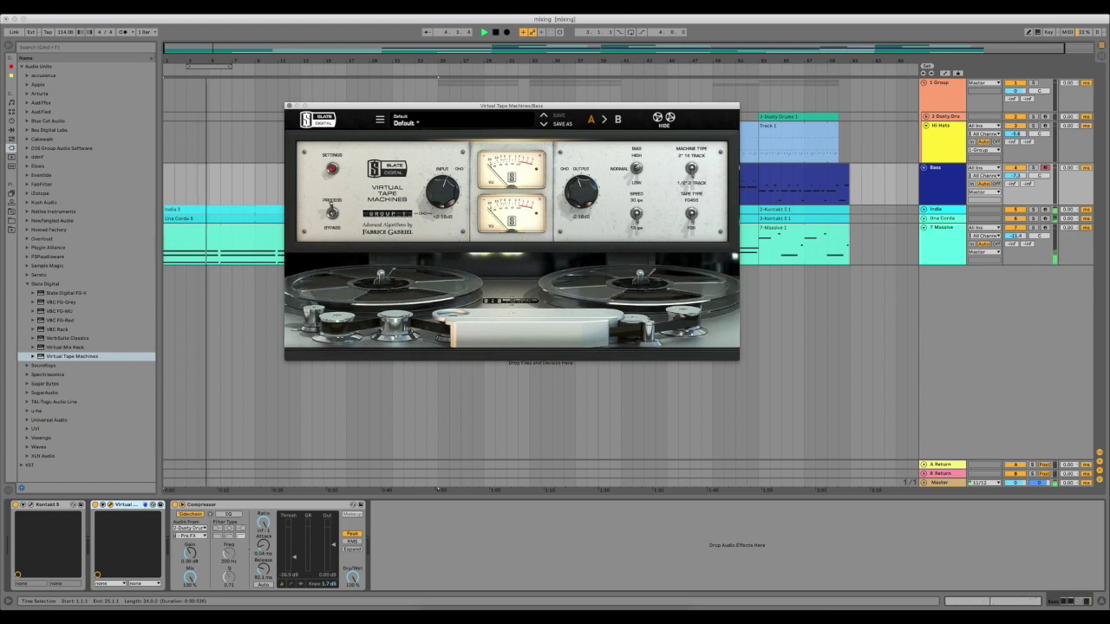
drag(511, 105, 623, 267)
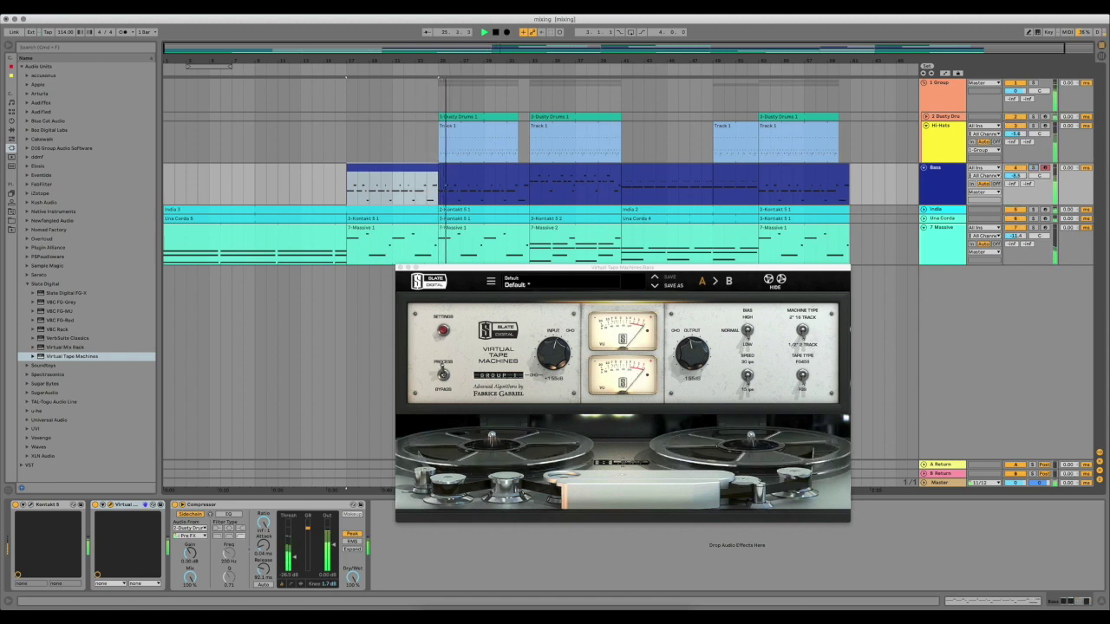
drag(1015, 176, 1014, 187)
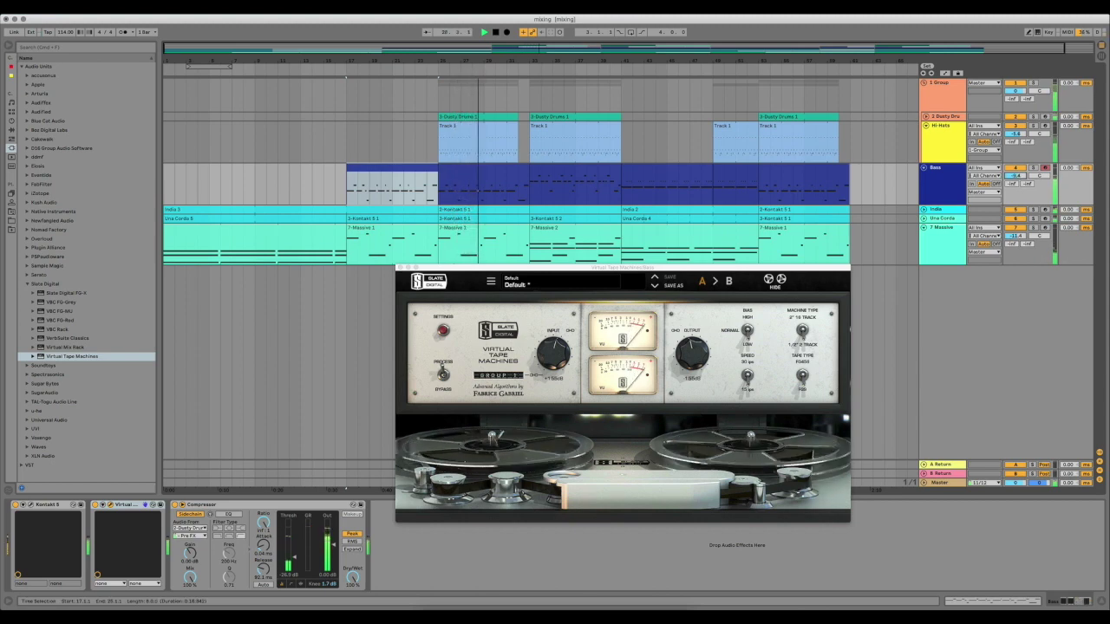
key(super+alt+p)
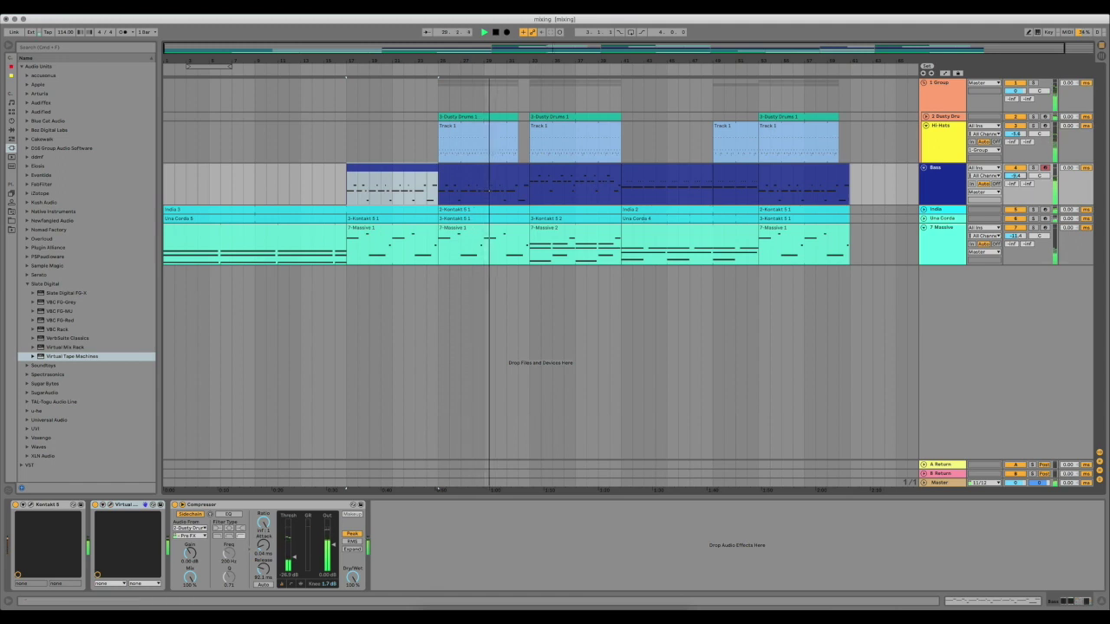
Step: Load FabFilter Pro-Q 2 on the Bass track between Virtual Tape Machines and the Compressor
key(Left)
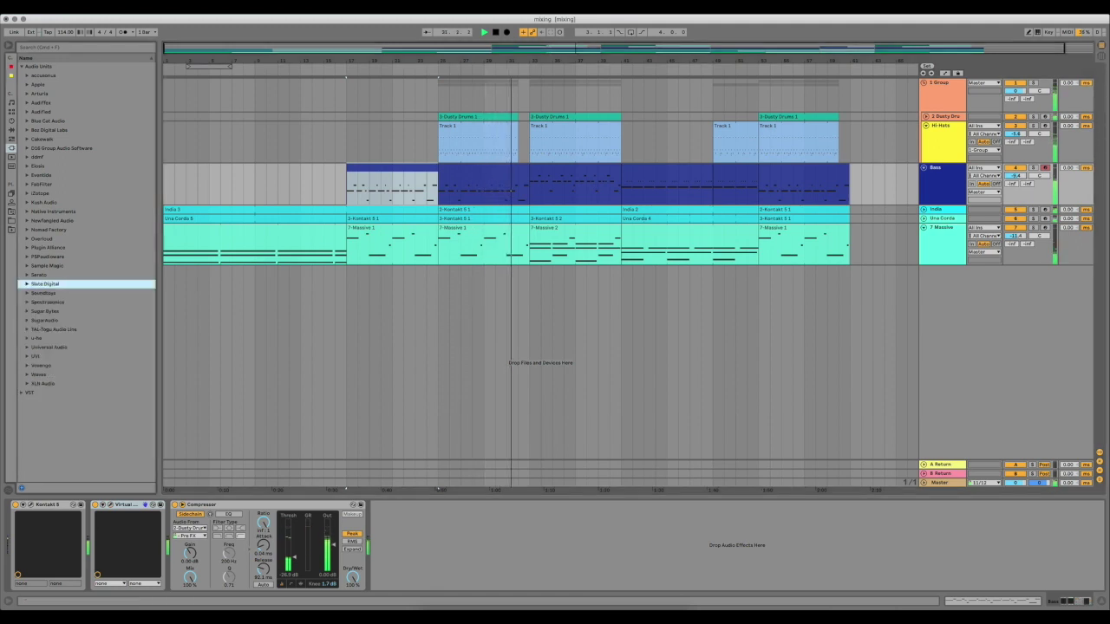
click(41, 184)
click(58, 220)
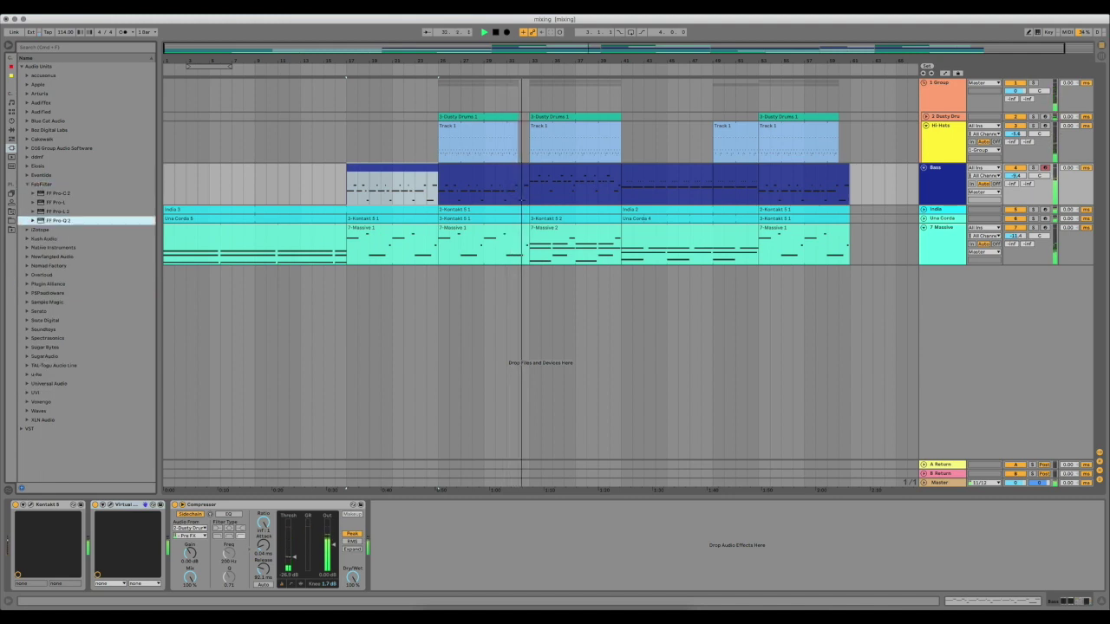
key(Return)
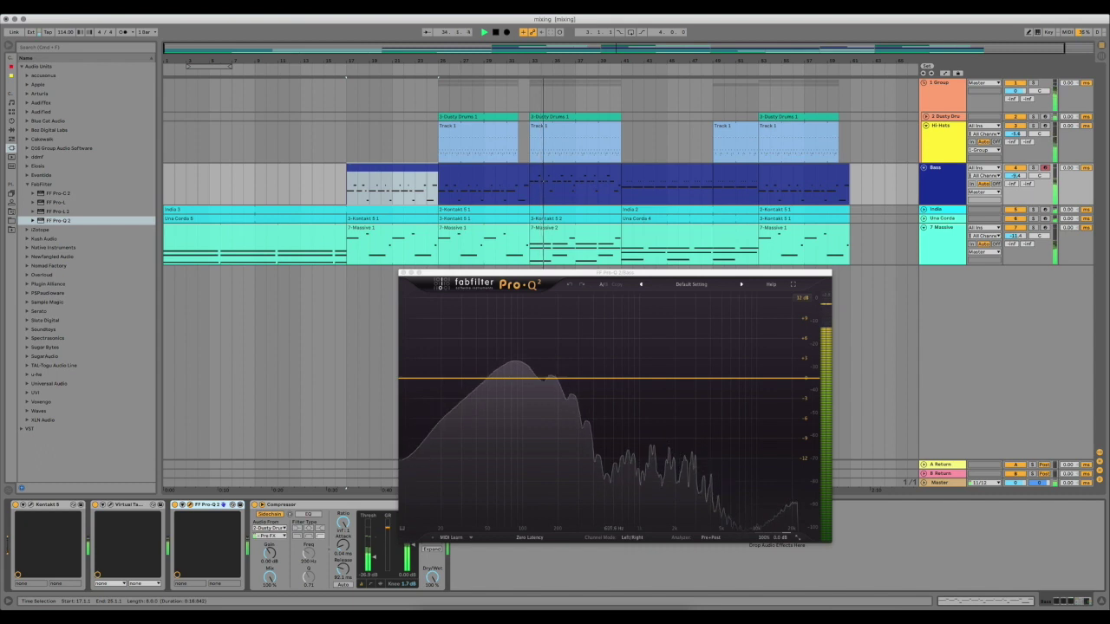
Step: Add a 24 dB/oct Low Cut band at about 22 Hz in the bass Pro-Q 2, set Natural Phase and close the plug-in
drag(411, 379, 411, 396)
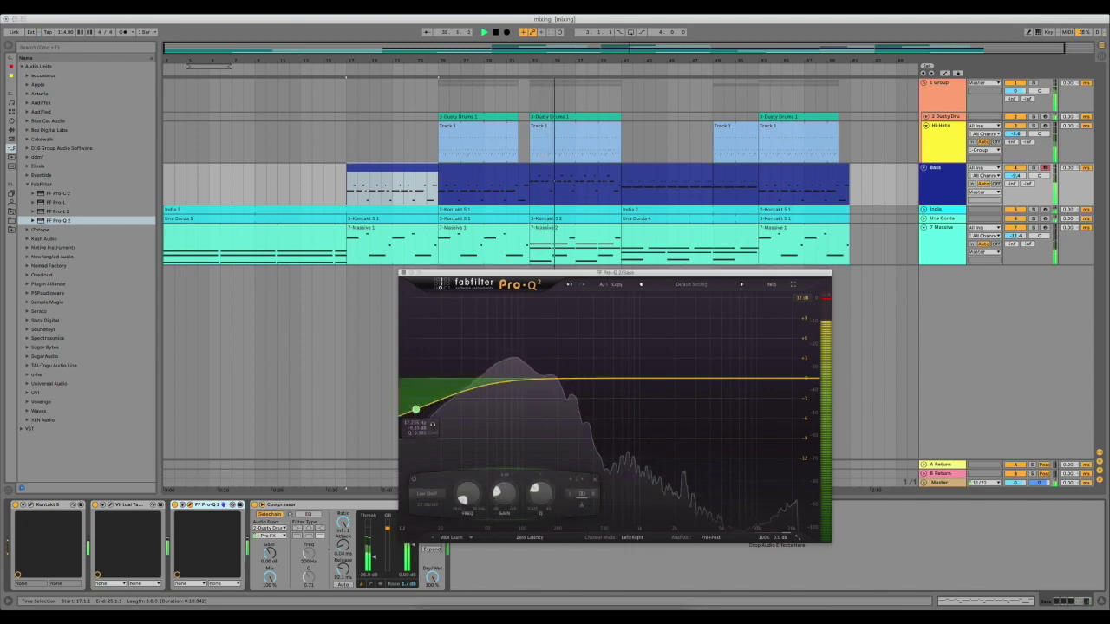
click(427, 493)
click(425, 517)
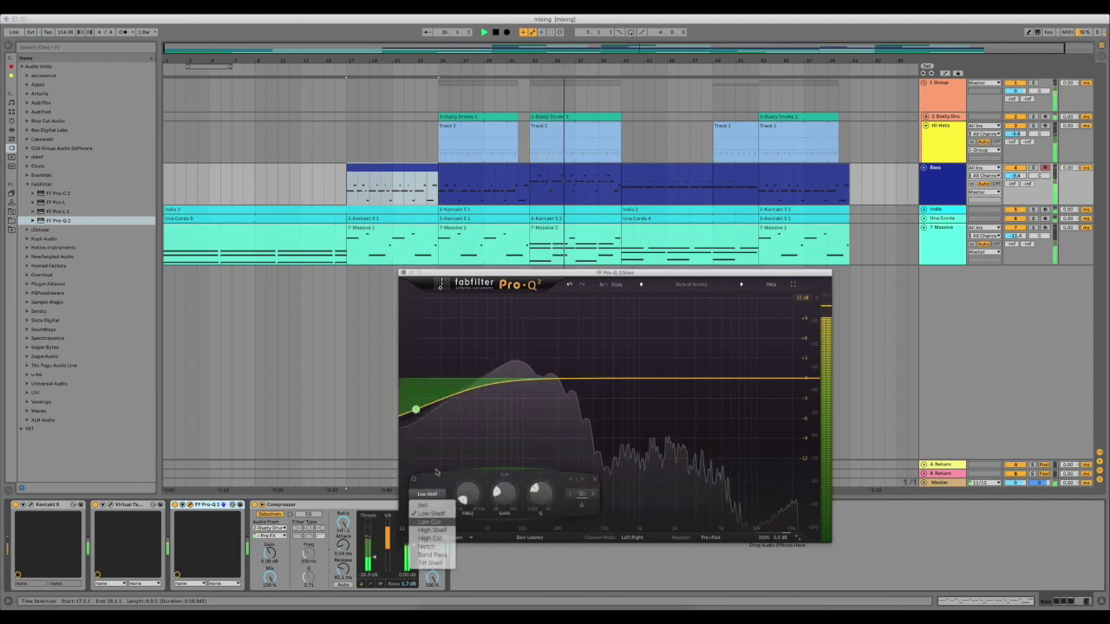
click(424, 503)
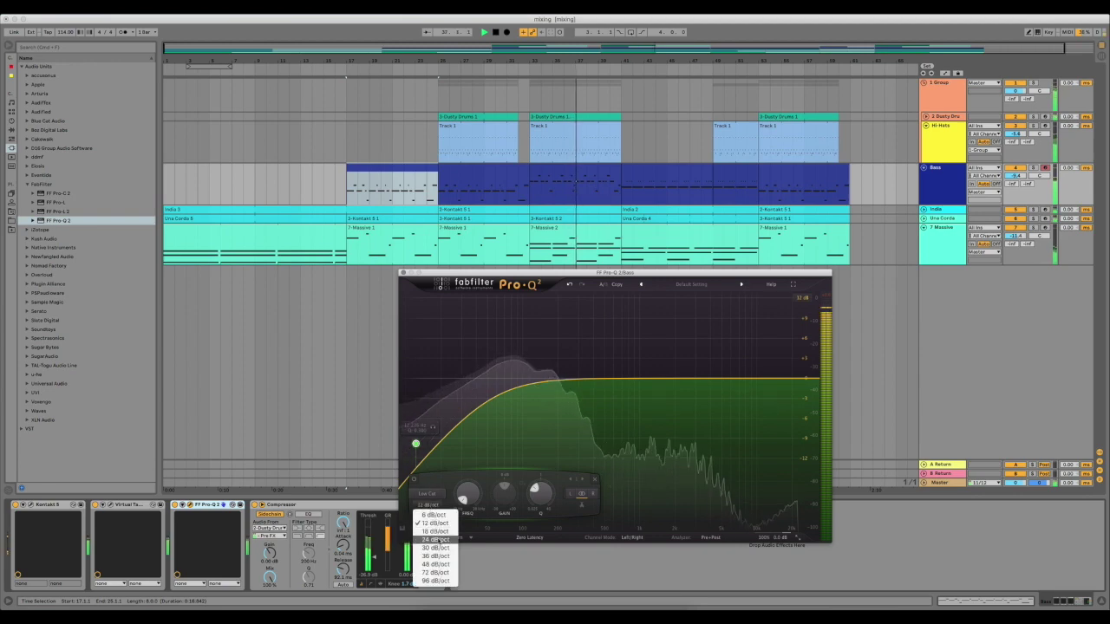
click(473, 537)
click(529, 537)
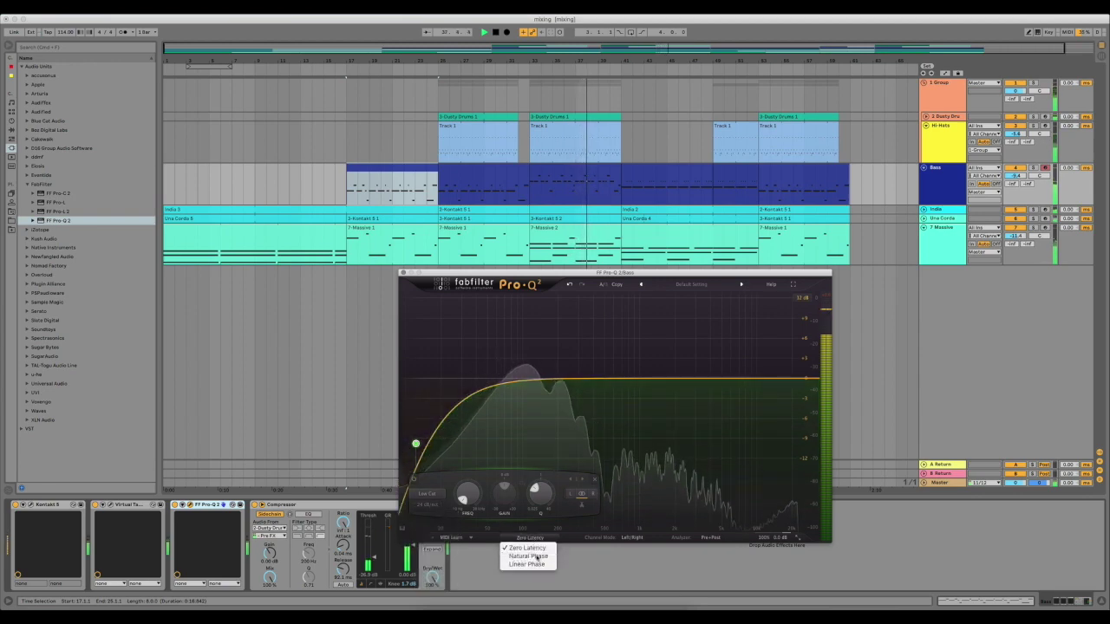
click(531, 552)
drag(422, 450, 456, 380)
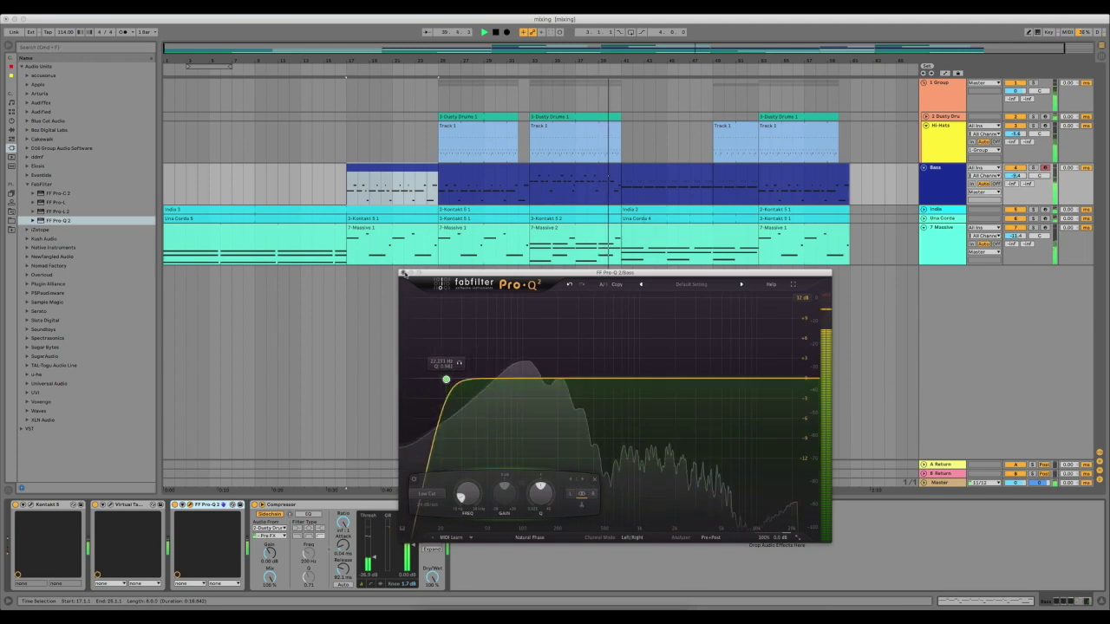
key(super+alt+p)
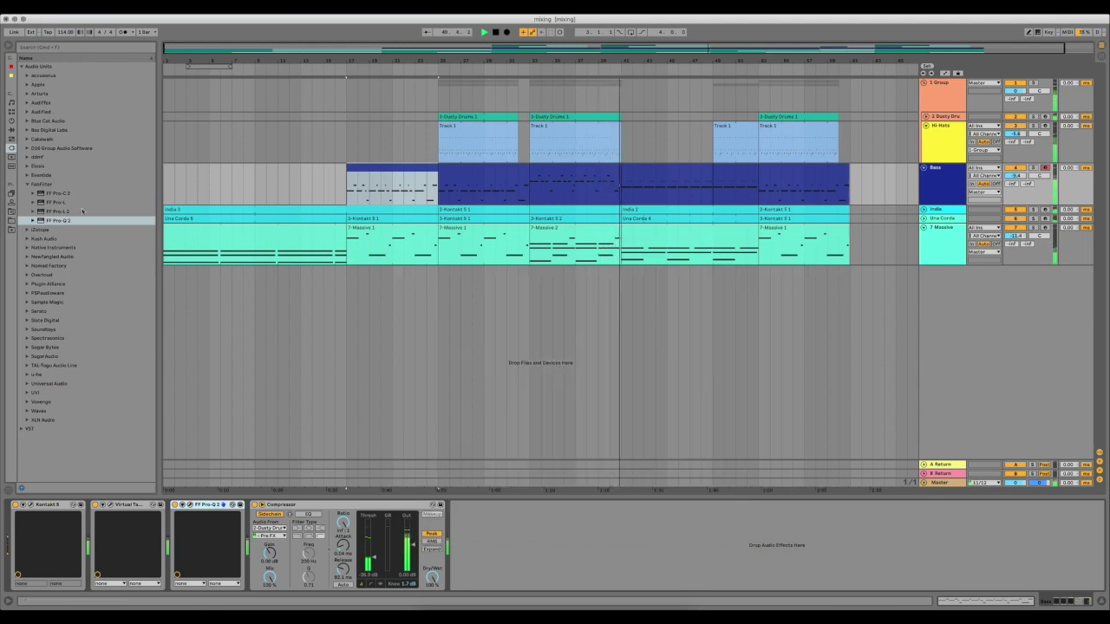
Step: Load UAD Teletronix LA-2A Silver on Bass and adjust its Peak Reduct automation across bars 33 to 41 during playback
click(27, 184)
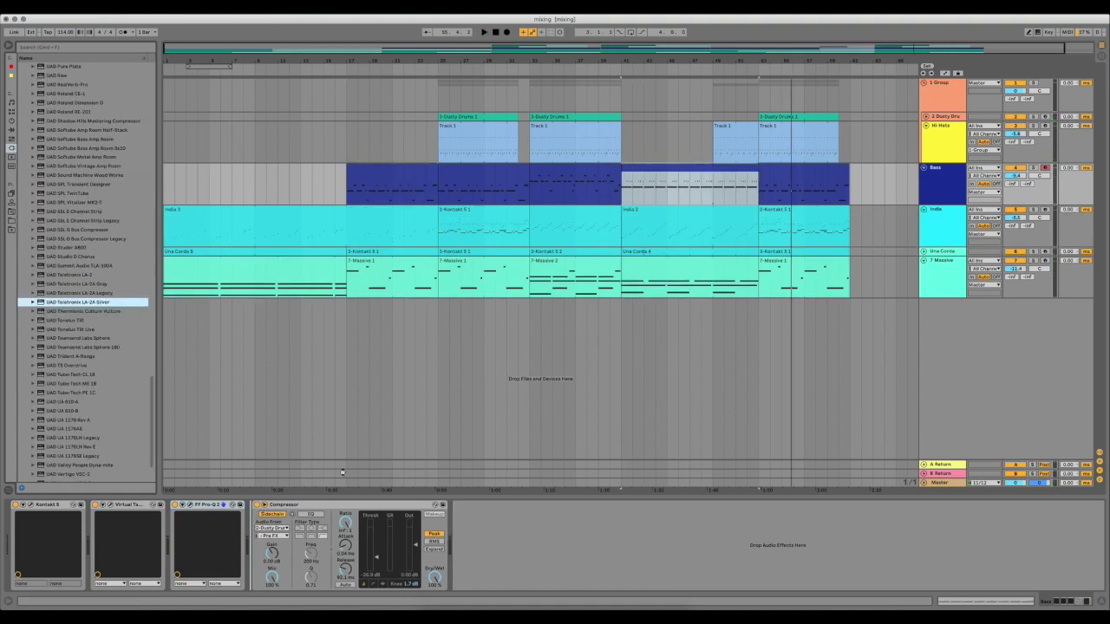
key(Return)
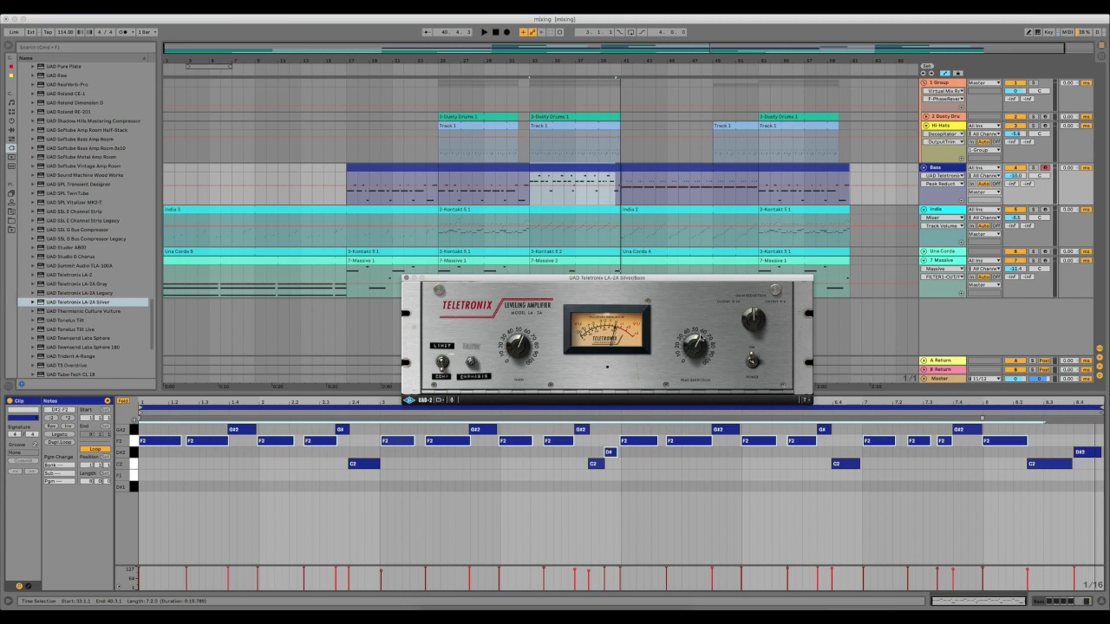
click(569, 193)
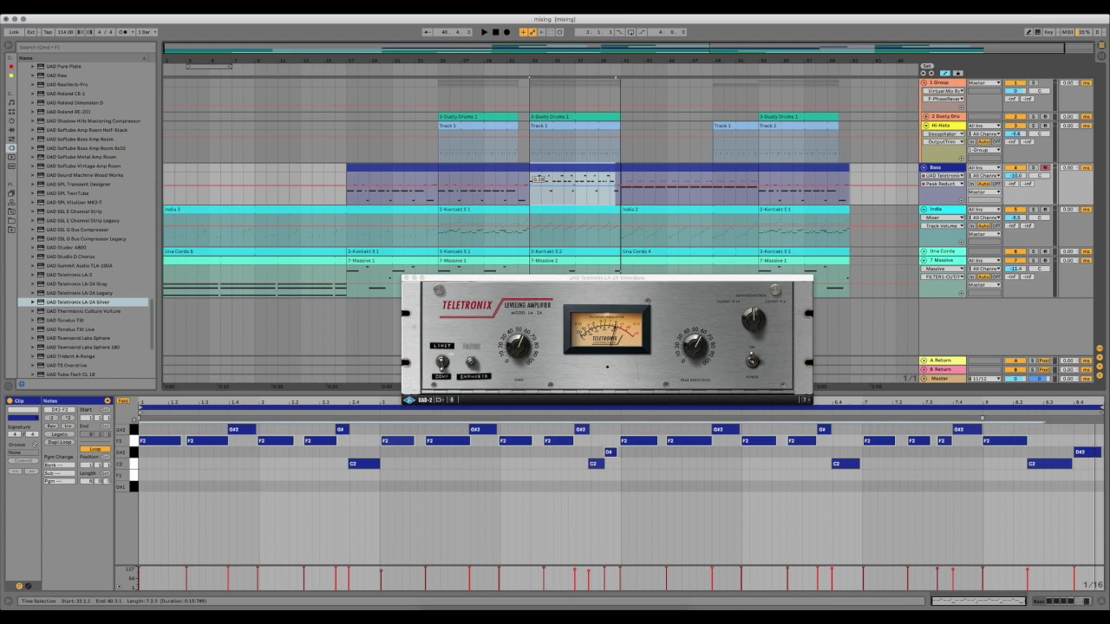
key(space)
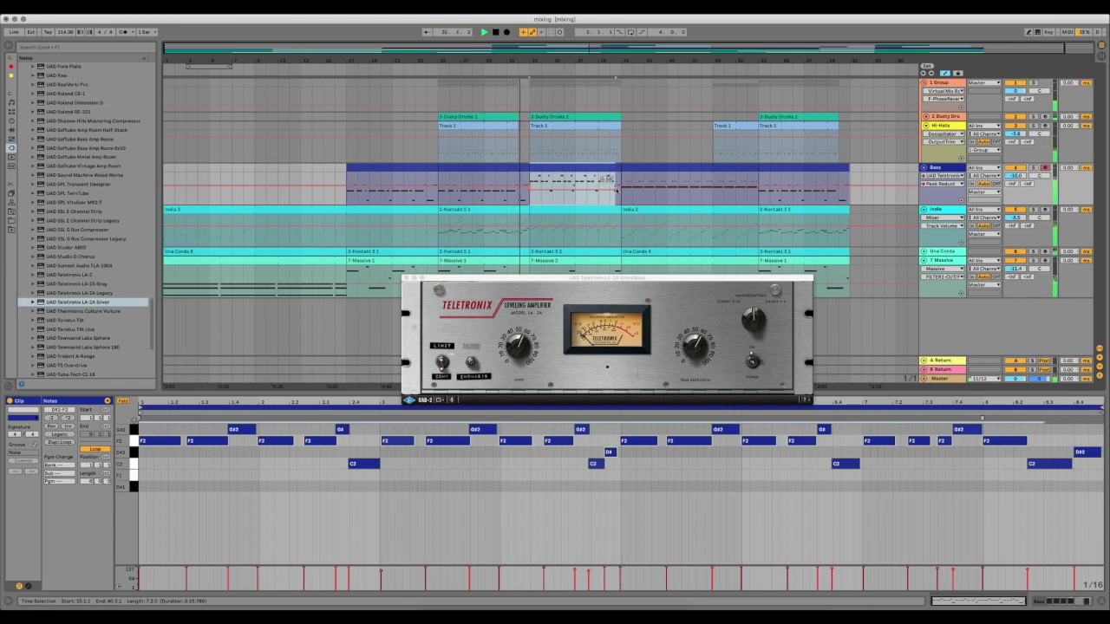
drag(619, 177, 616, 186)
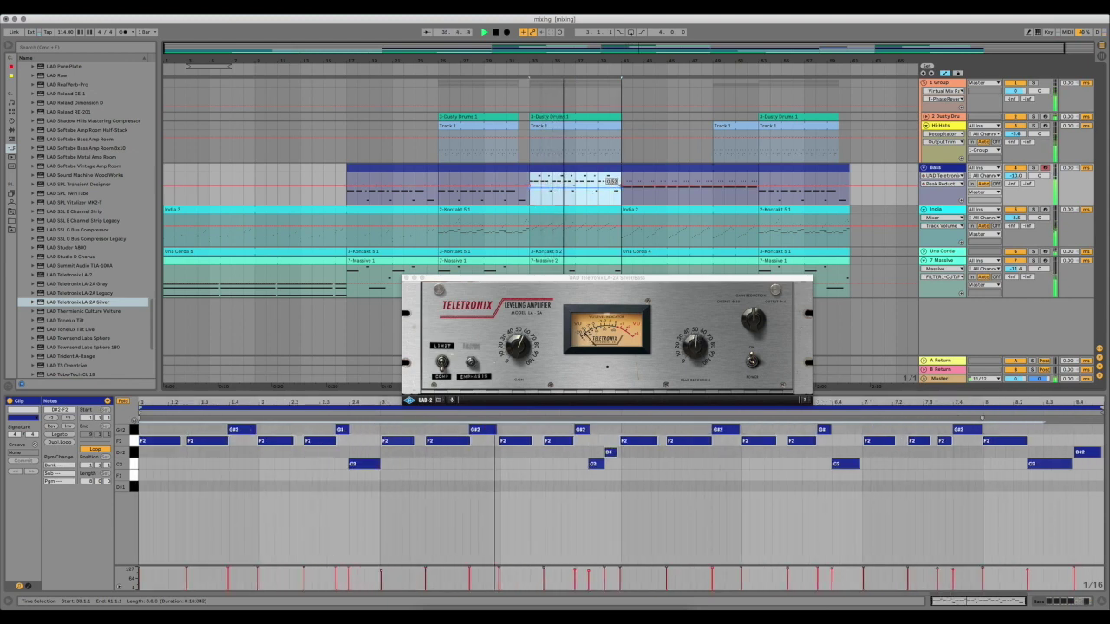
drag(608, 182, 610, 183)
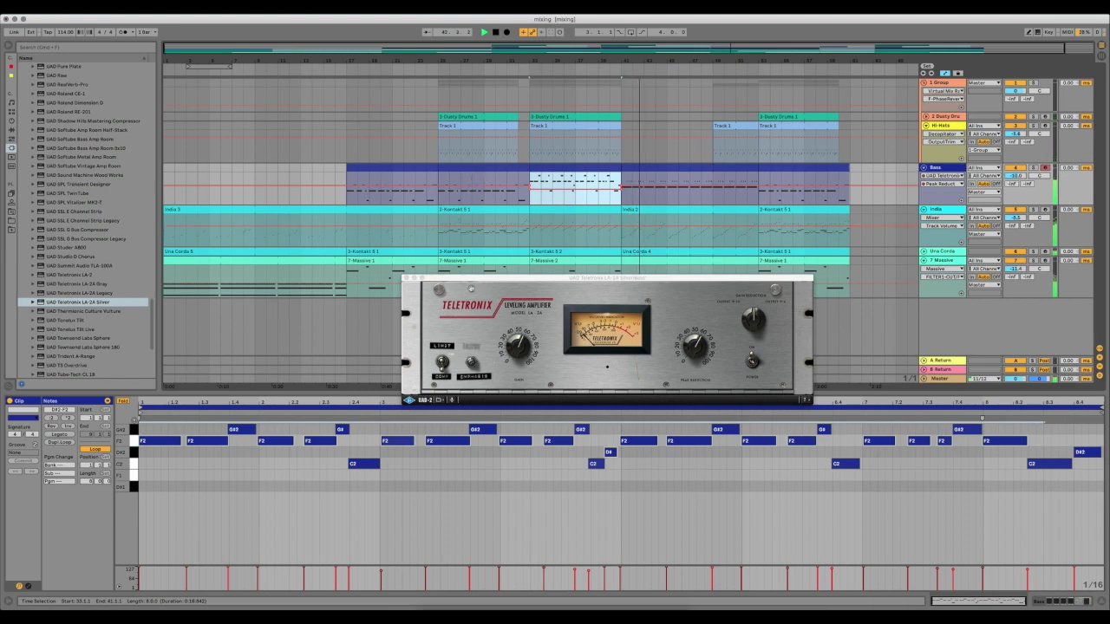
click(405, 279)
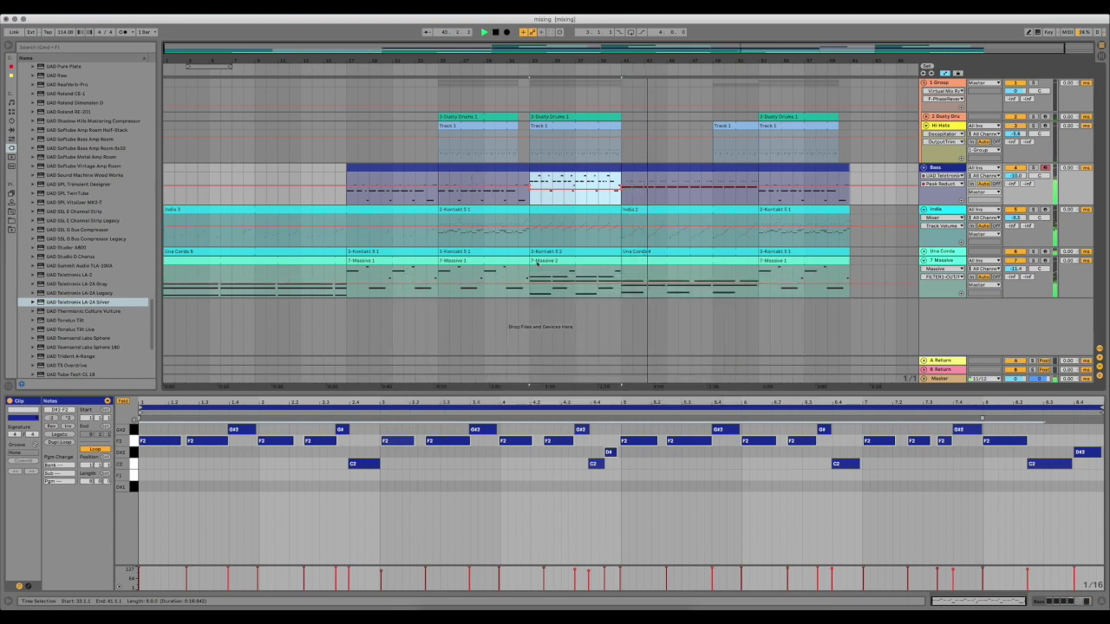
Step: Select the G0 and G#0 notes in the last Hi-Hats clip and lower their velocities
click(871, 181)
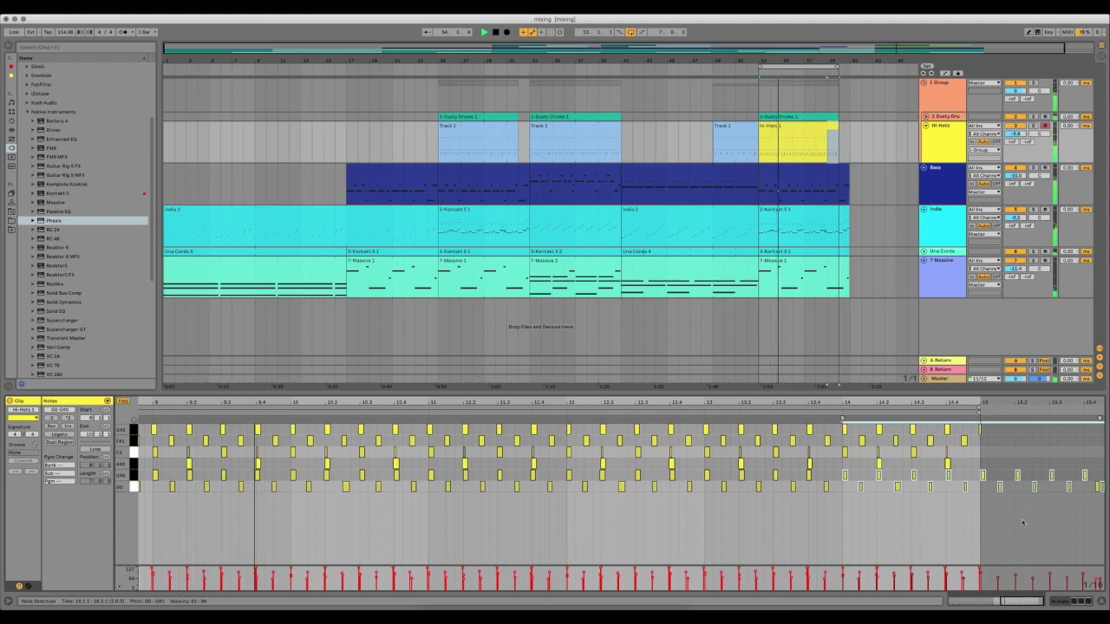
click(132, 486)
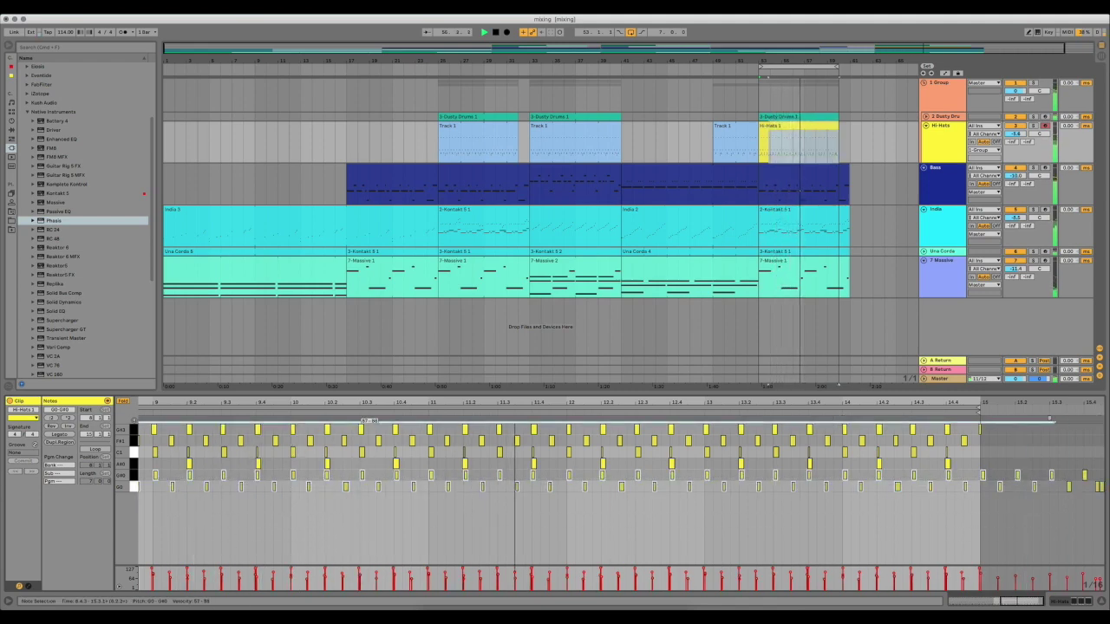
drag(360, 574, 360, 580)
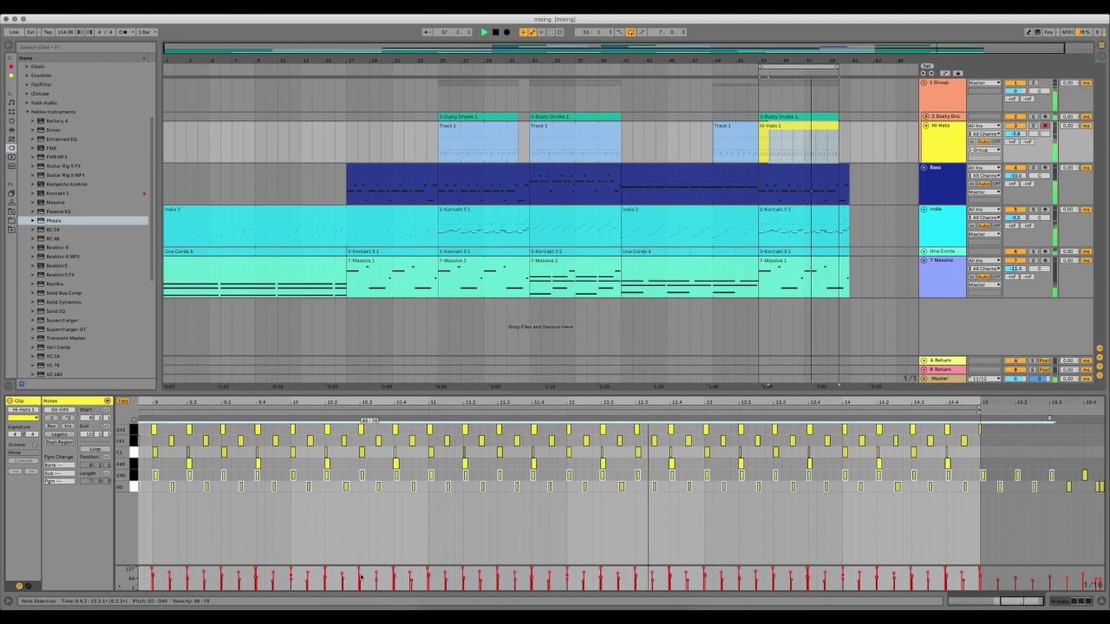
Step: Load UAD EMT 250 on return track A and switch its reverb controls to a preset with a shorter decay
click(808, 130)
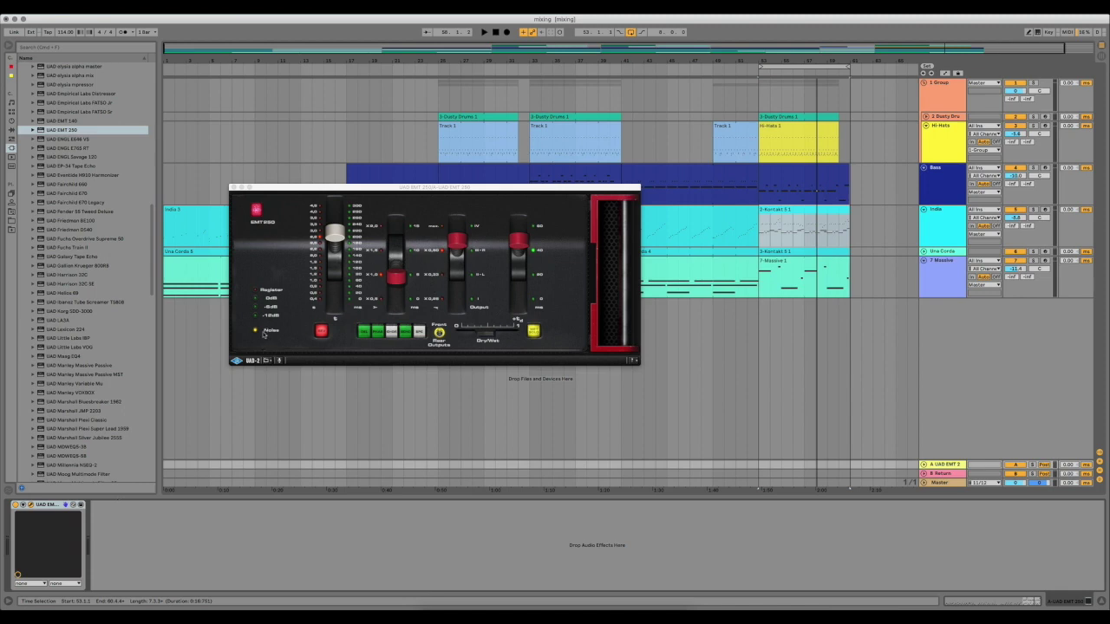
click(278, 360)
click(277, 370)
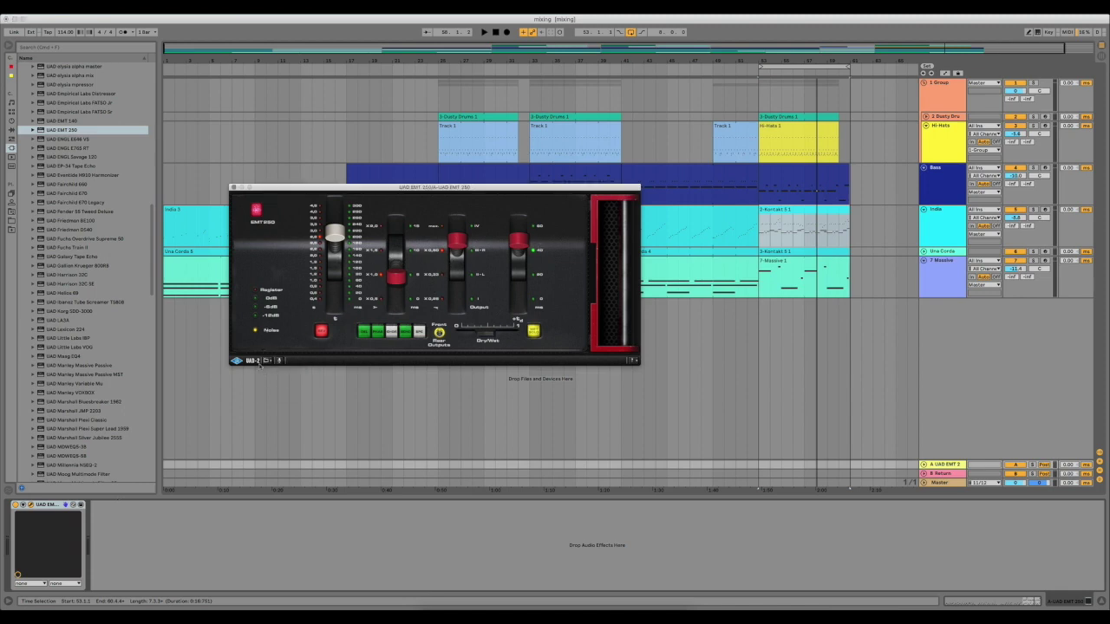
click(261, 364)
double_click(783, 219)
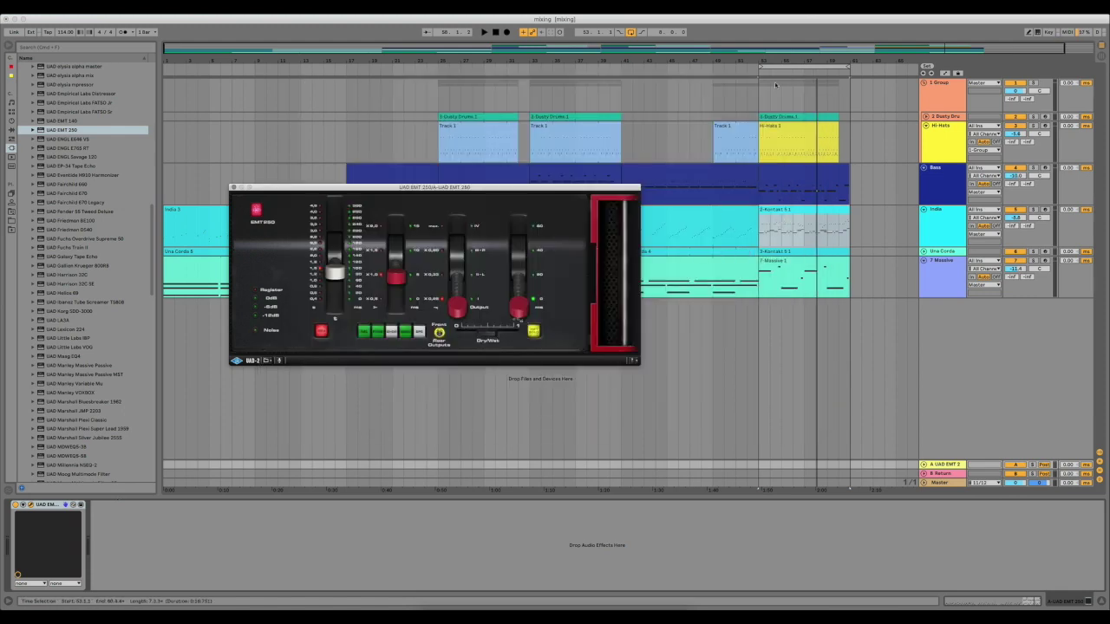
Step: Play from the song's start, solo India and set its send to the EMT 250 return to about -7.6 dB
click(173, 267)
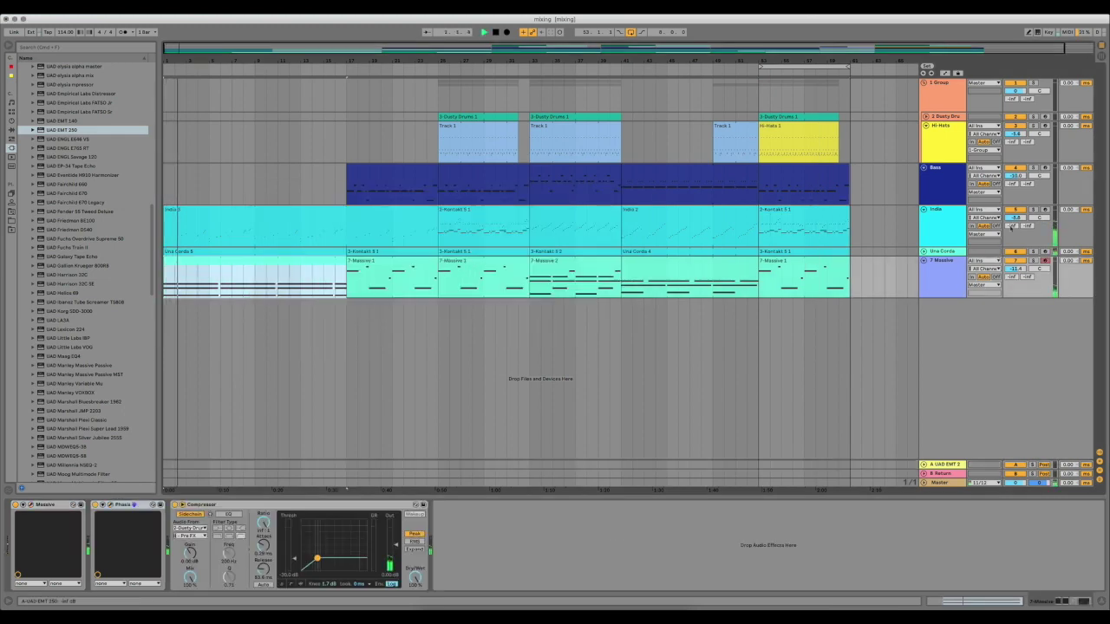
drag(1016, 226, 1016, 213)
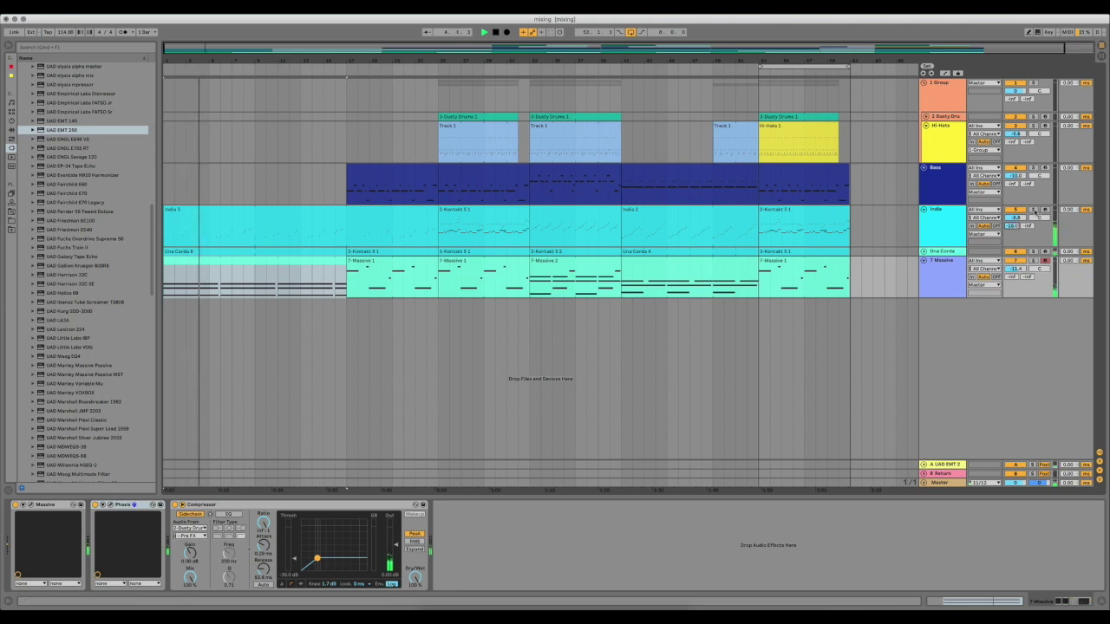
click(1032, 209)
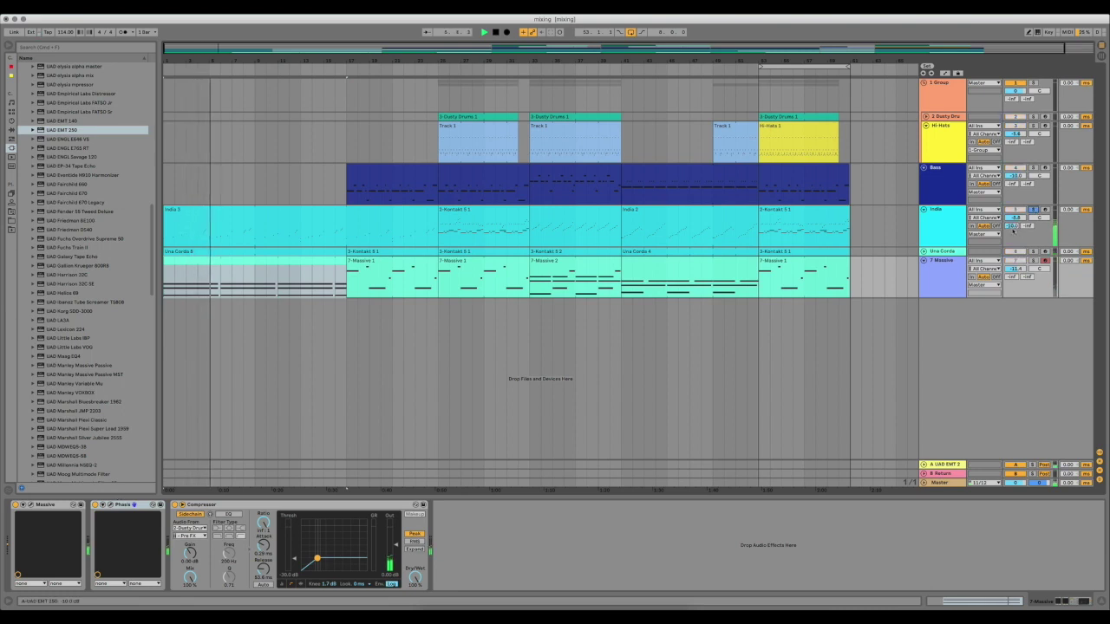
key(Delete)
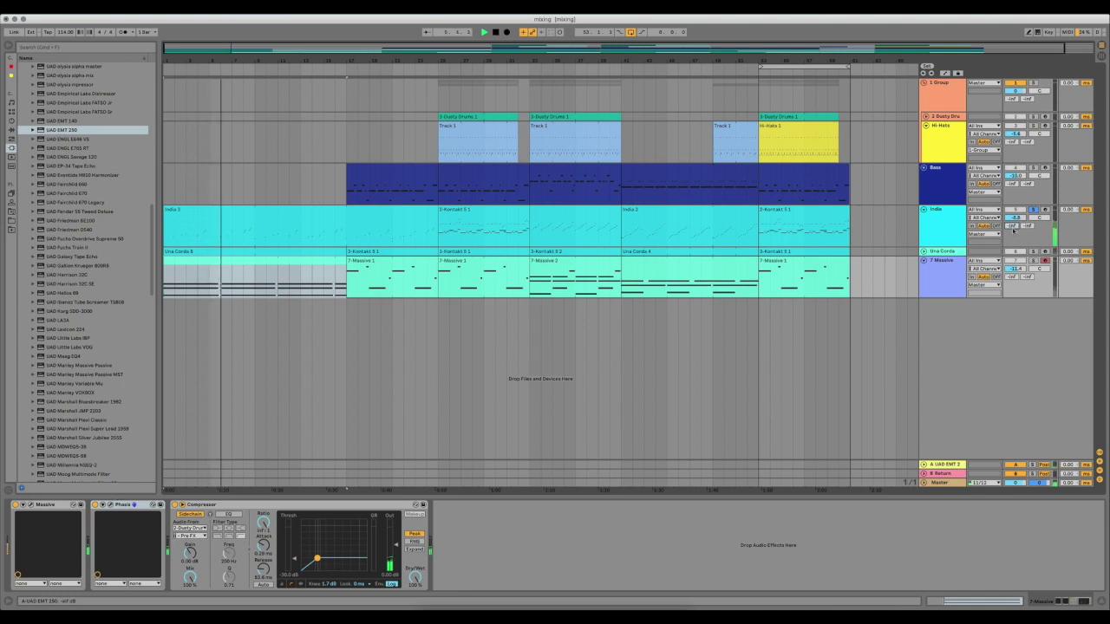
text(0)
key(Return)
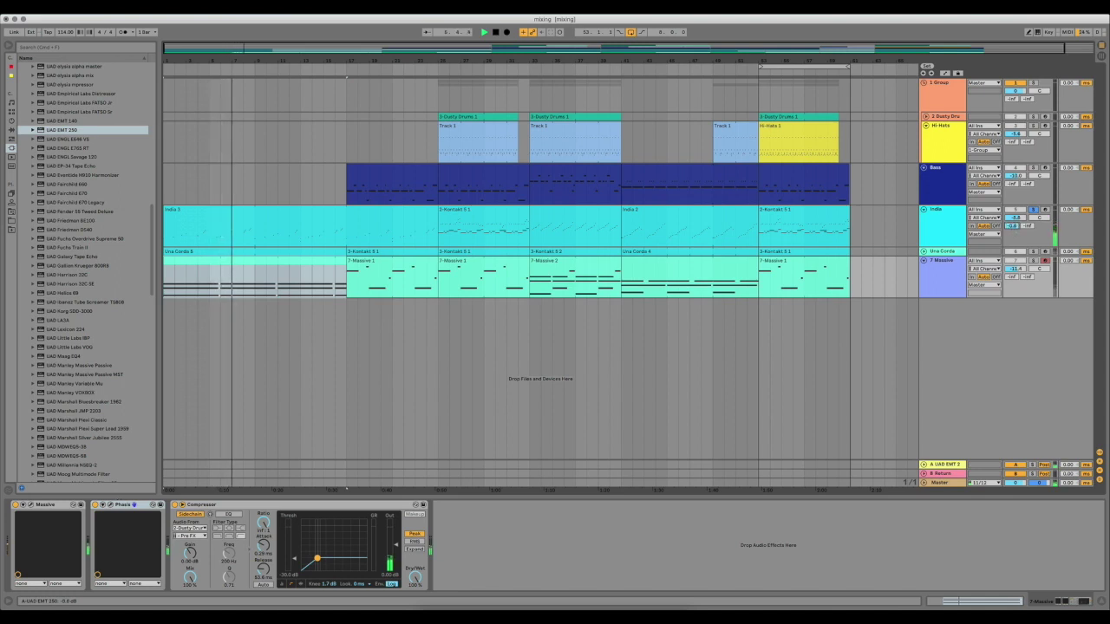
drag(1013, 225, 1010, 231)
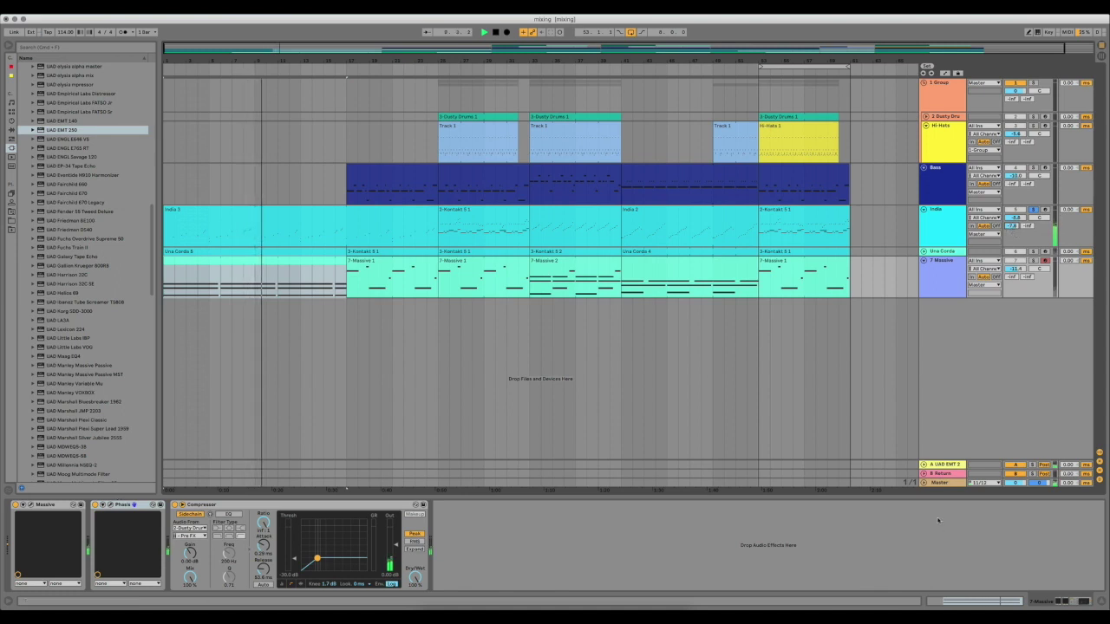
Step: Load FabFilter Pro-Q 2 ahead of the EMT 250 on return track A
click(943, 464)
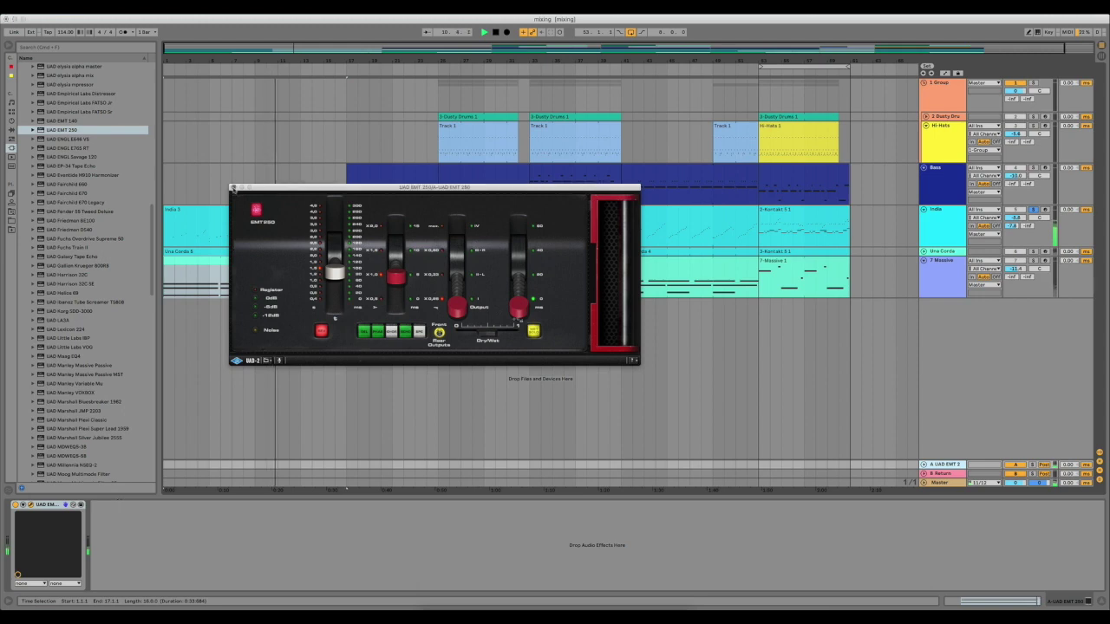
click(232, 187)
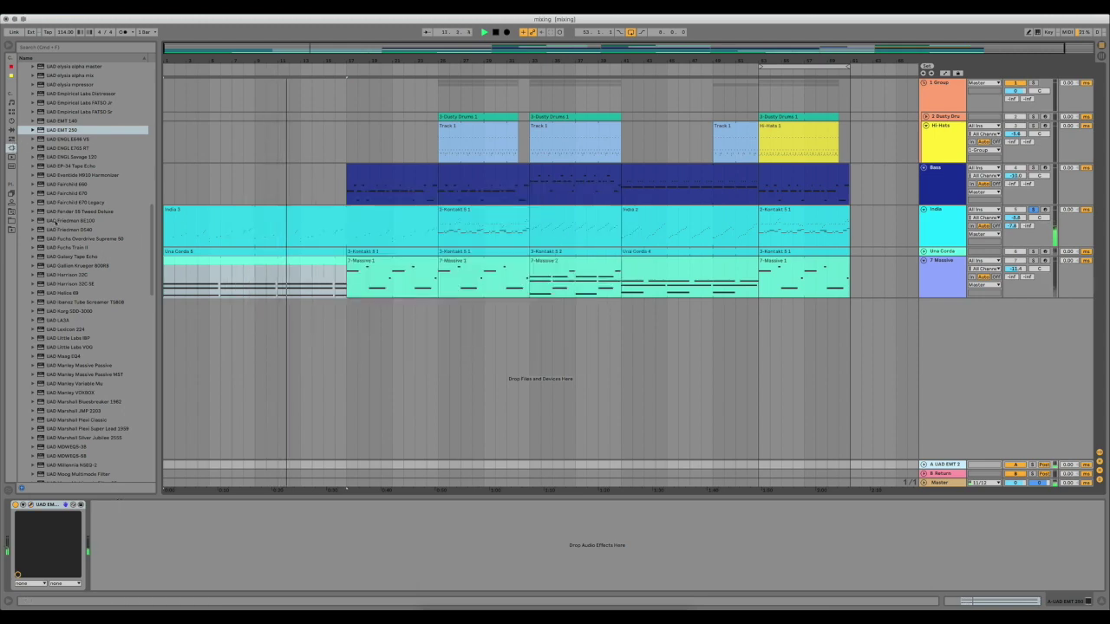
scroll(59, 203, up, 10)
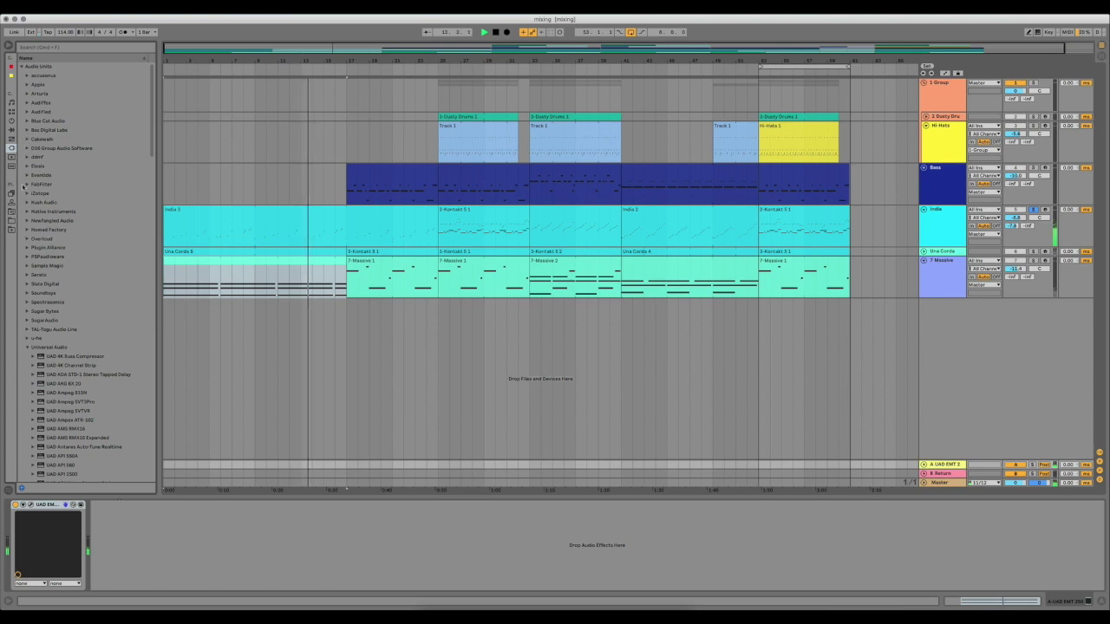
click(27, 183)
click(59, 222)
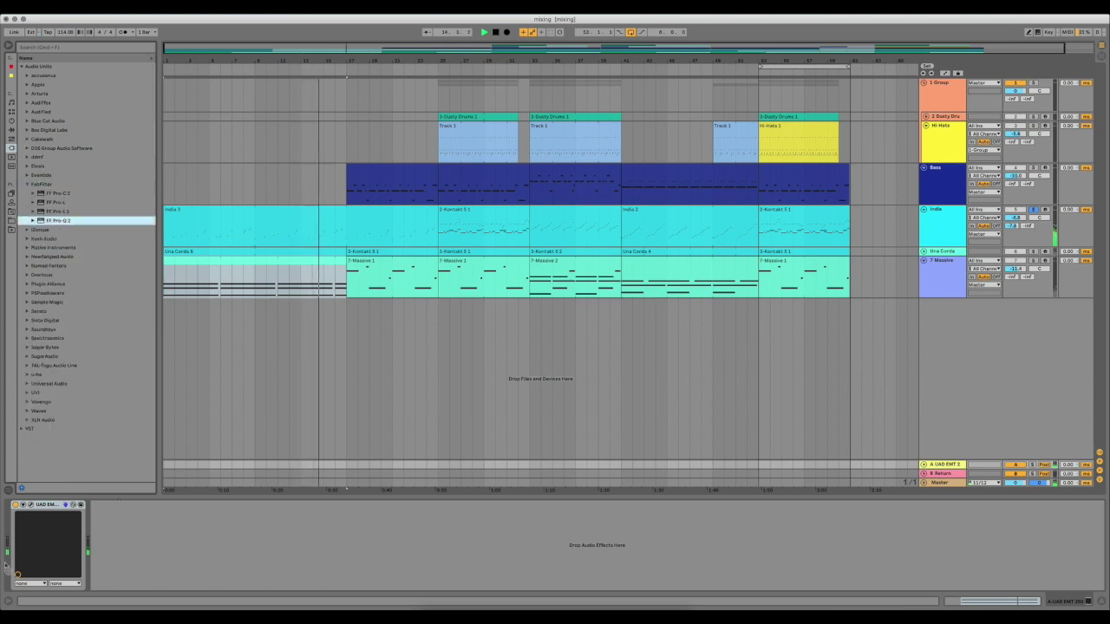
key(Return)
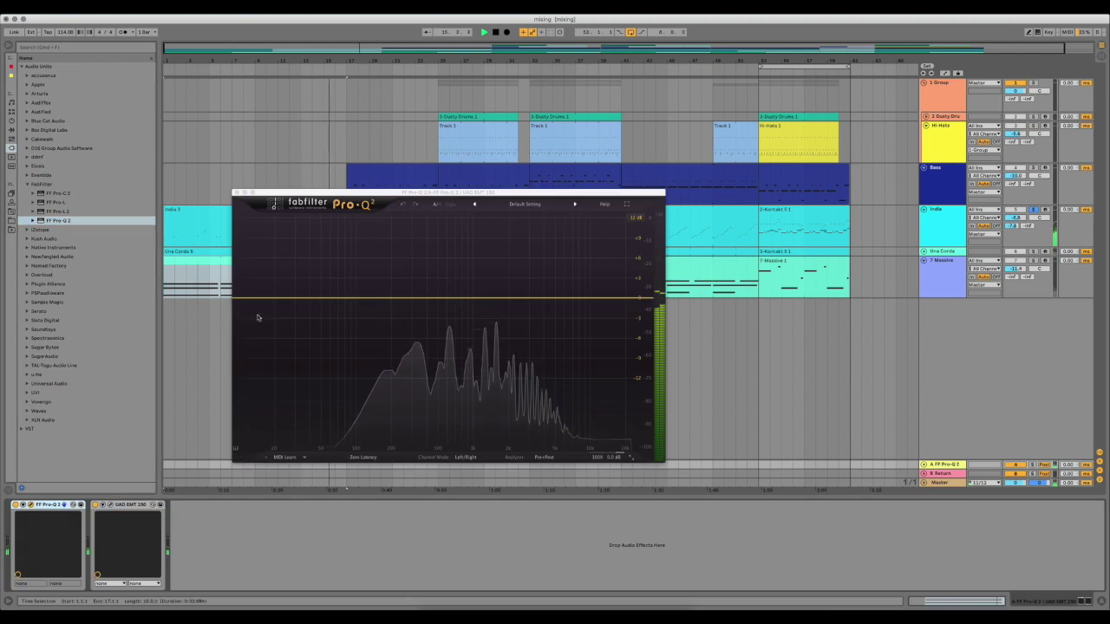
Step: Shape the return's Pro-Q 2 with a 12 dB/oct Low Cut at about 428 Hz and a high-shelf cut, then close it
drag(250, 297, 264, 333)
click(263, 414)
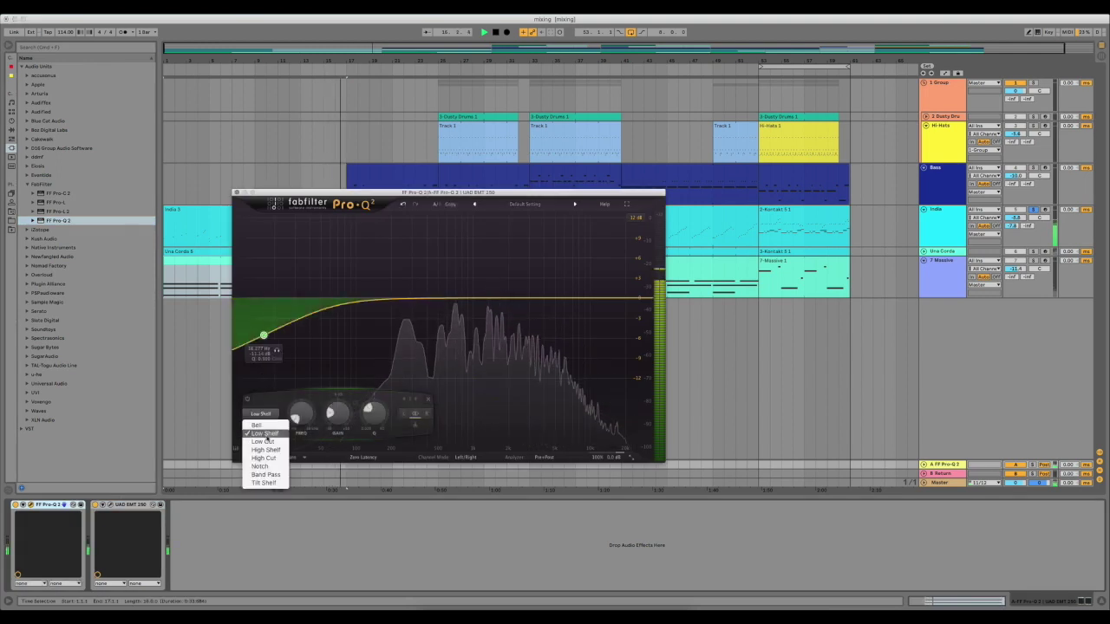
click(260, 442)
drag(263, 364, 429, 293)
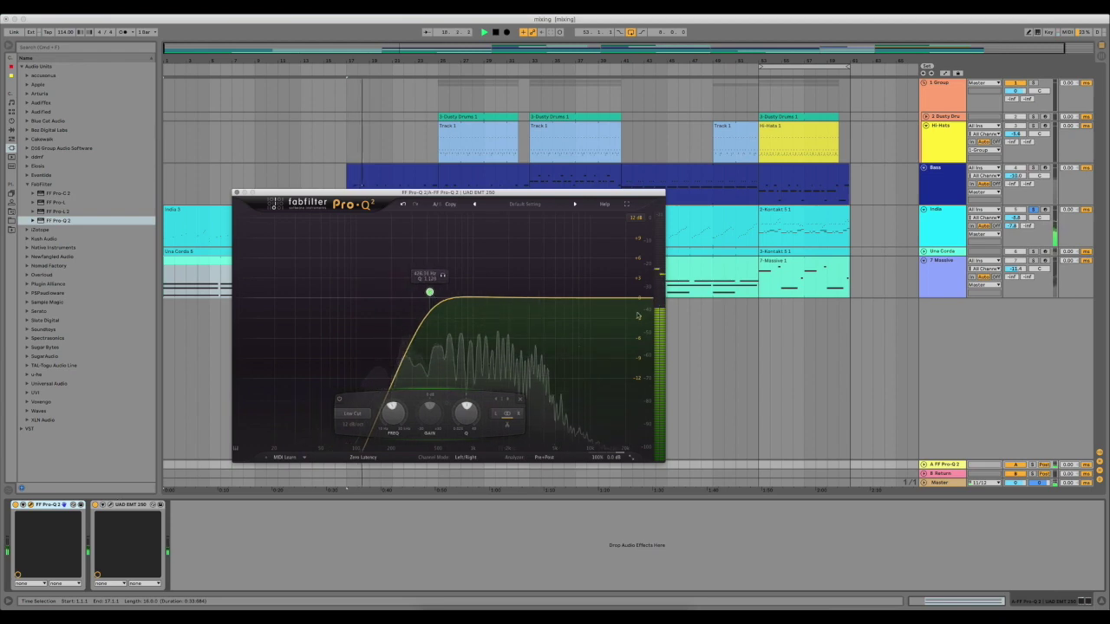
drag(601, 298, 603, 321)
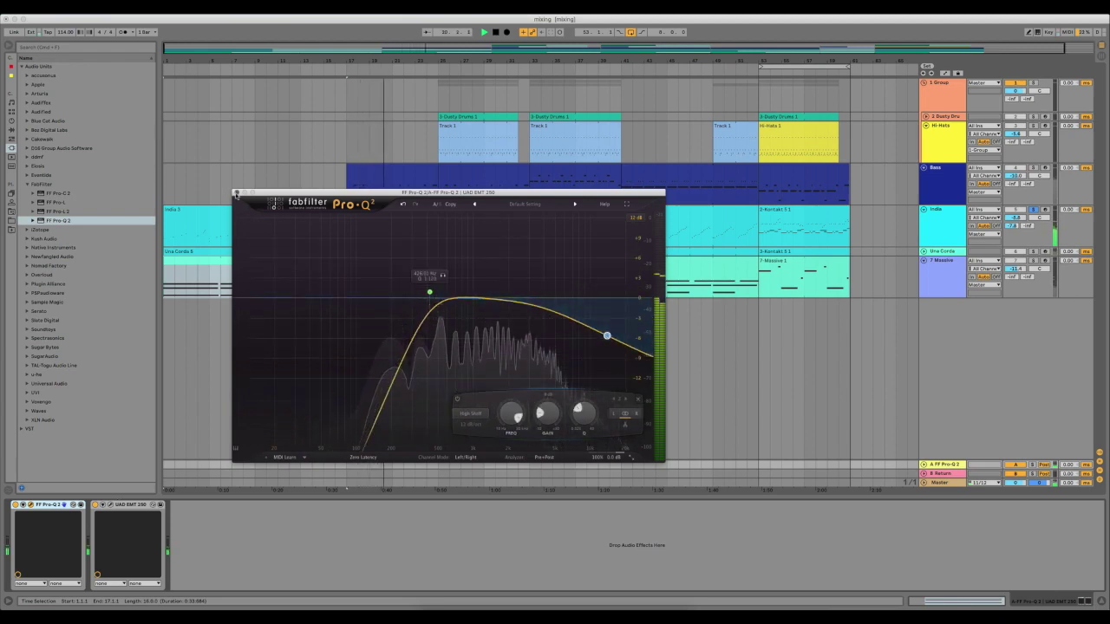
click(236, 189)
Step: Load Soundtoys Decapitator after the EMT 250 on return A, adjust its drive with style E and close the plug-in
click(27, 183)
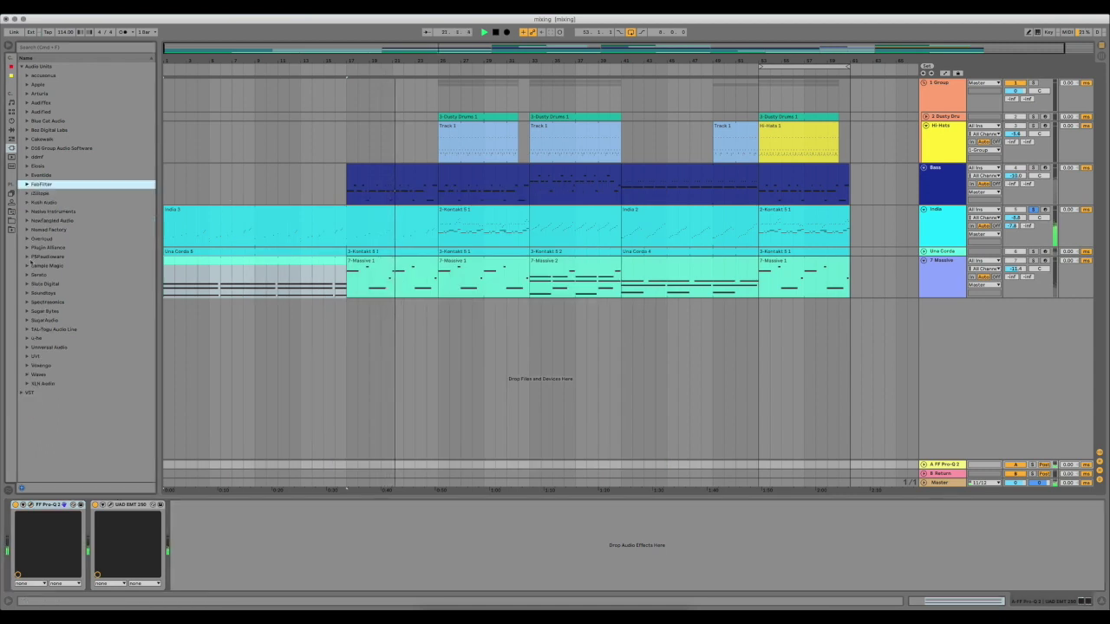
click(27, 293)
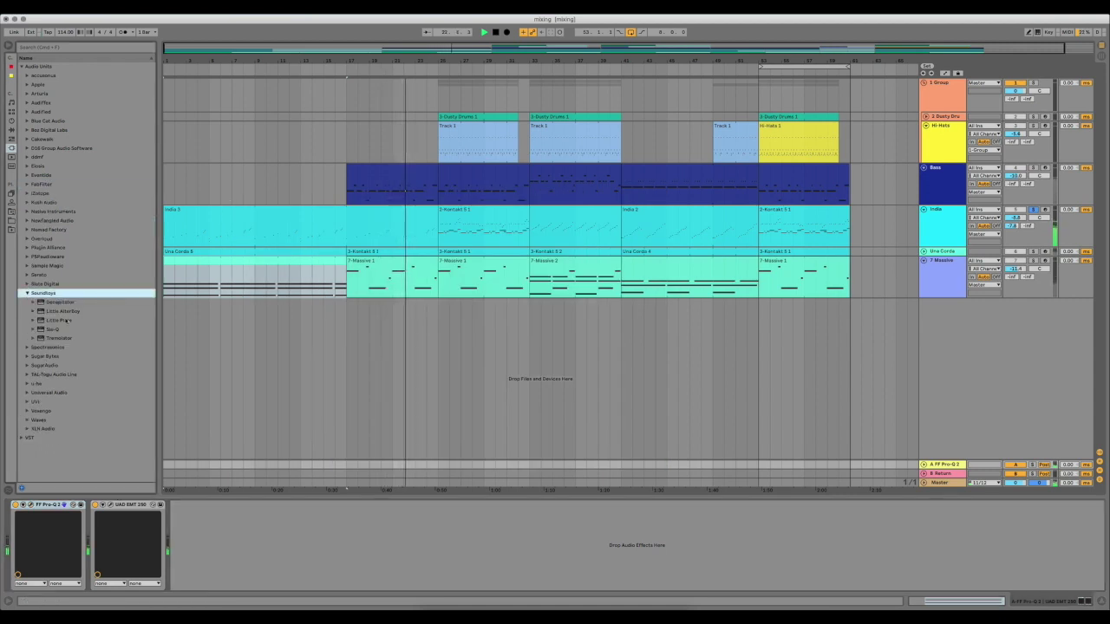
drag(57, 302, 195, 510)
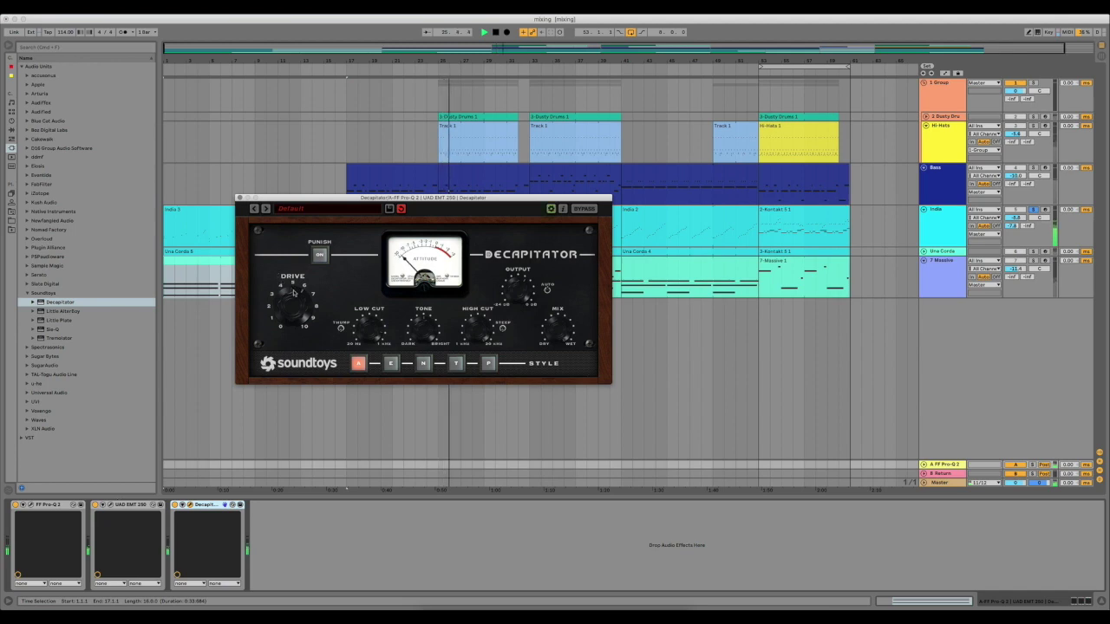
drag(294, 286, 294, 273)
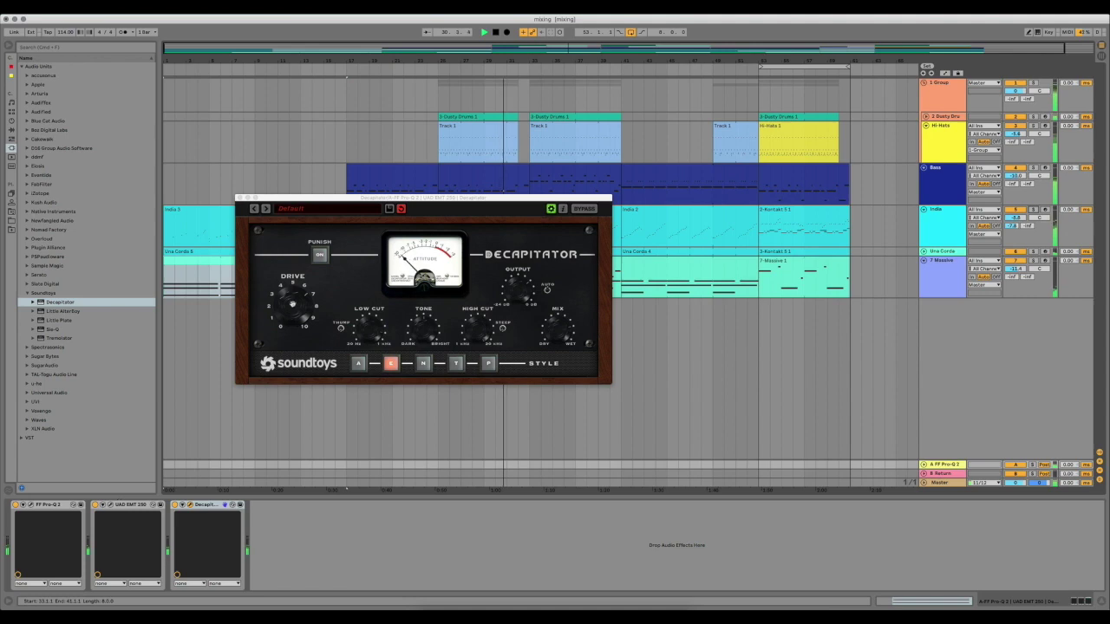
click(289, 310)
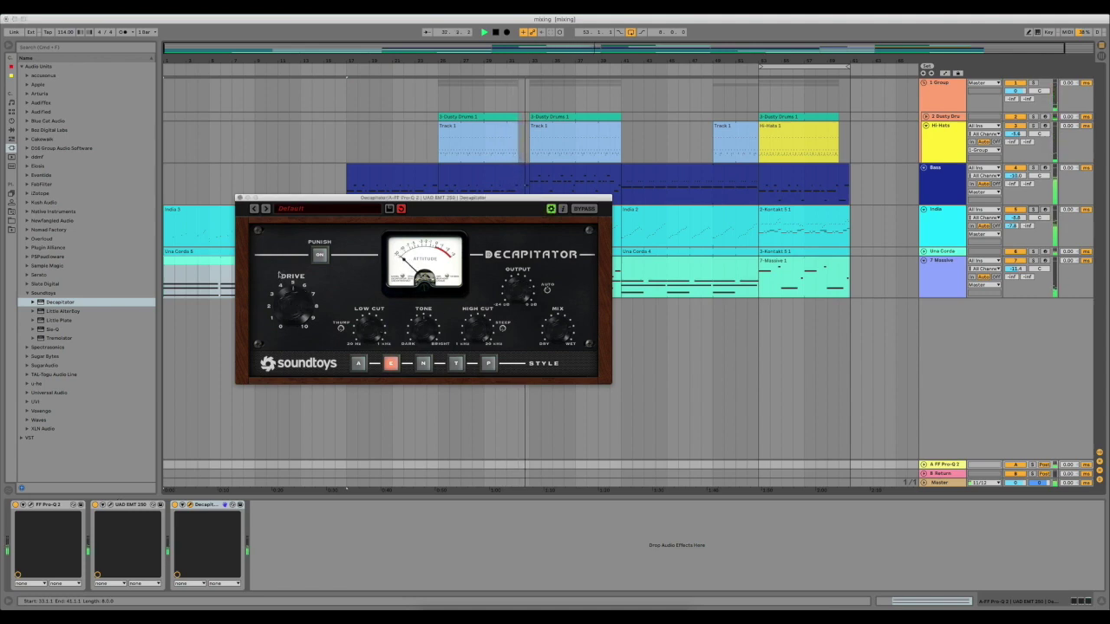
click(240, 199)
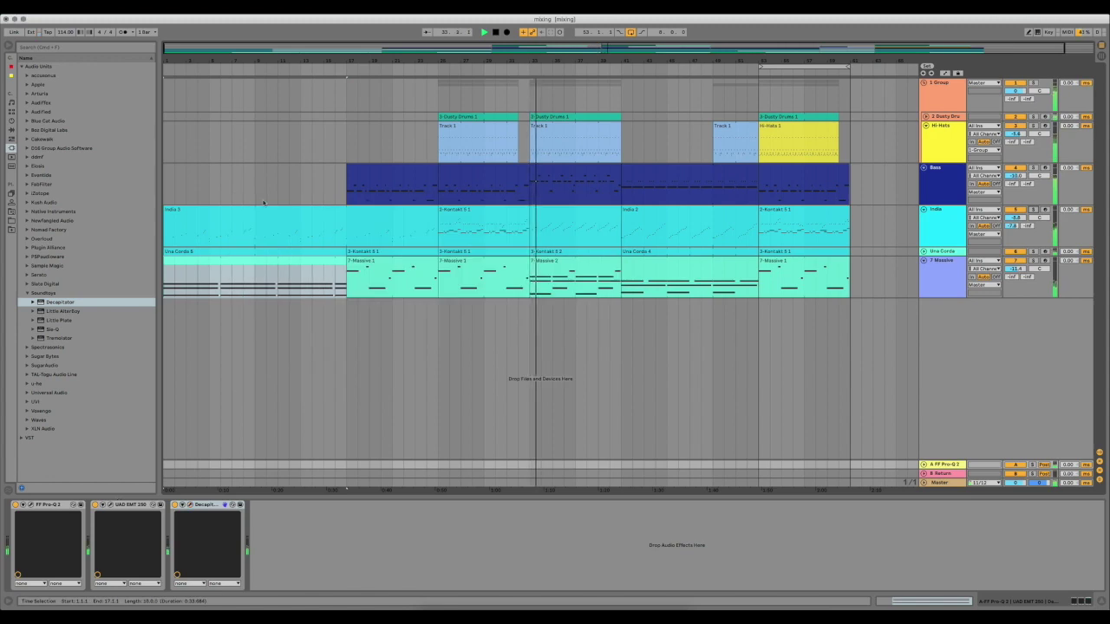
Step: Lower India's volume and load Waves Reel ADT2V (s) on return B with the "2 Guitars Are Better Than 1" preset
click(1017, 224)
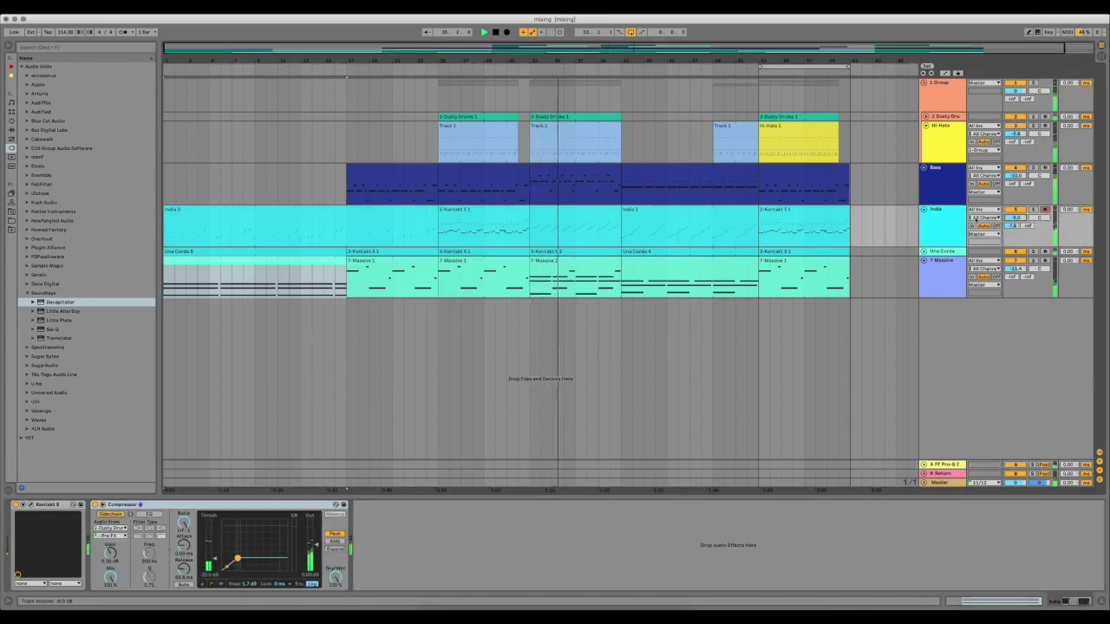
click(27, 293)
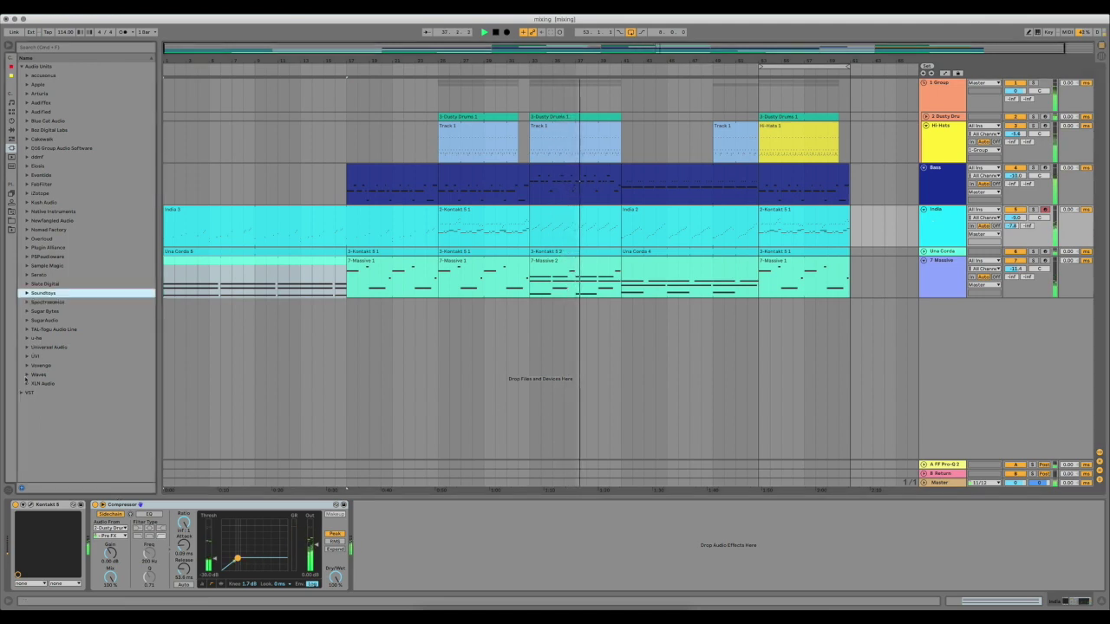
click(39, 376)
scroll(92, 376, down, 15)
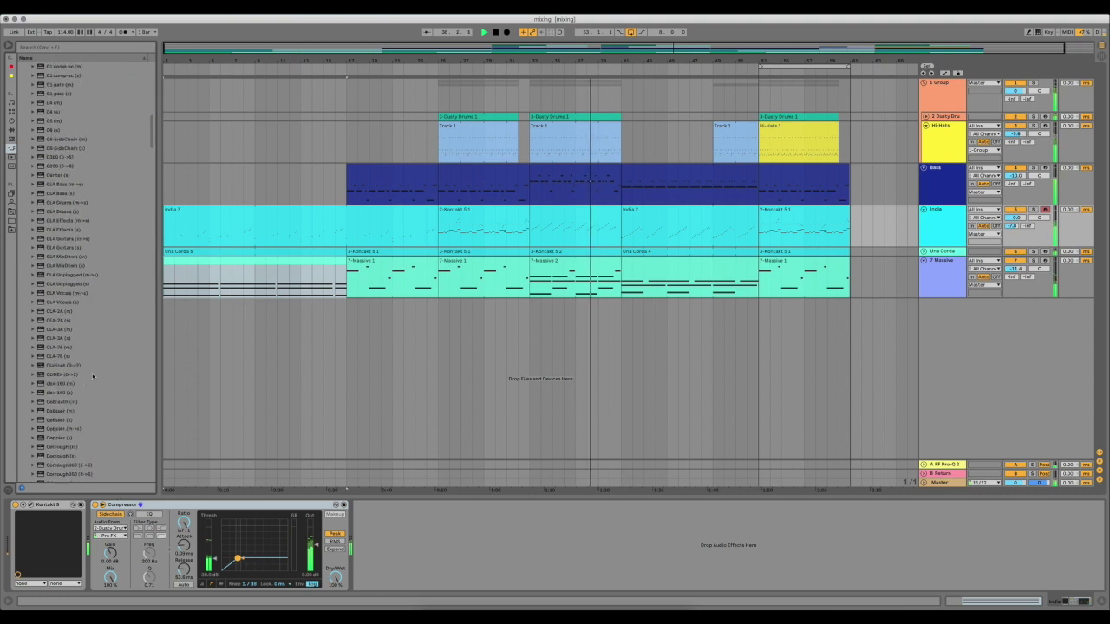
scroll(93, 376, down, 10)
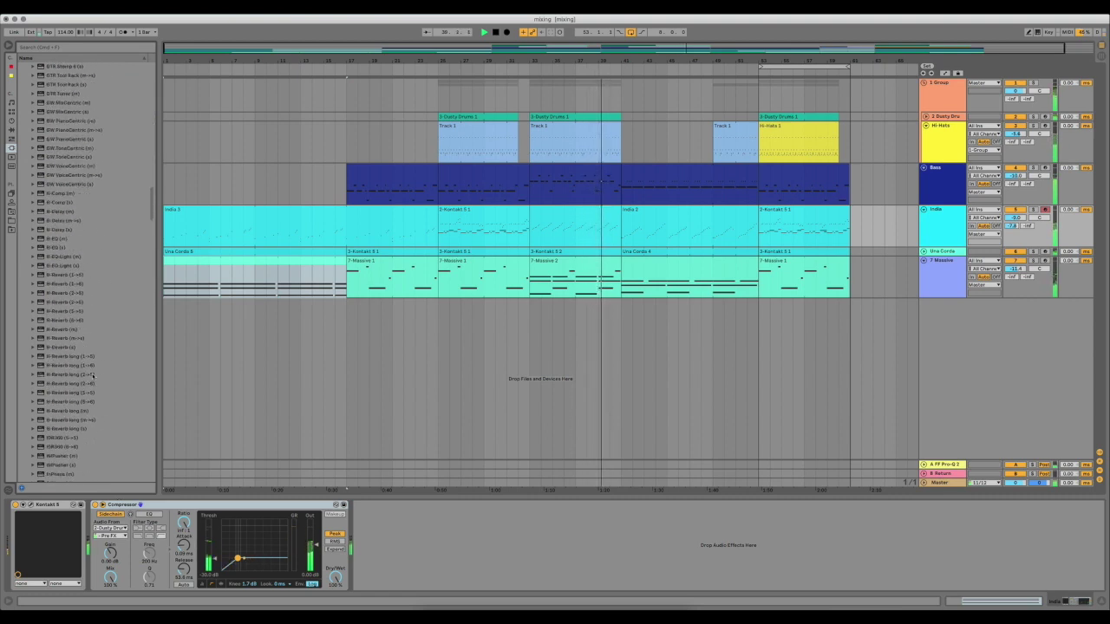
scroll(92, 375, down, 10)
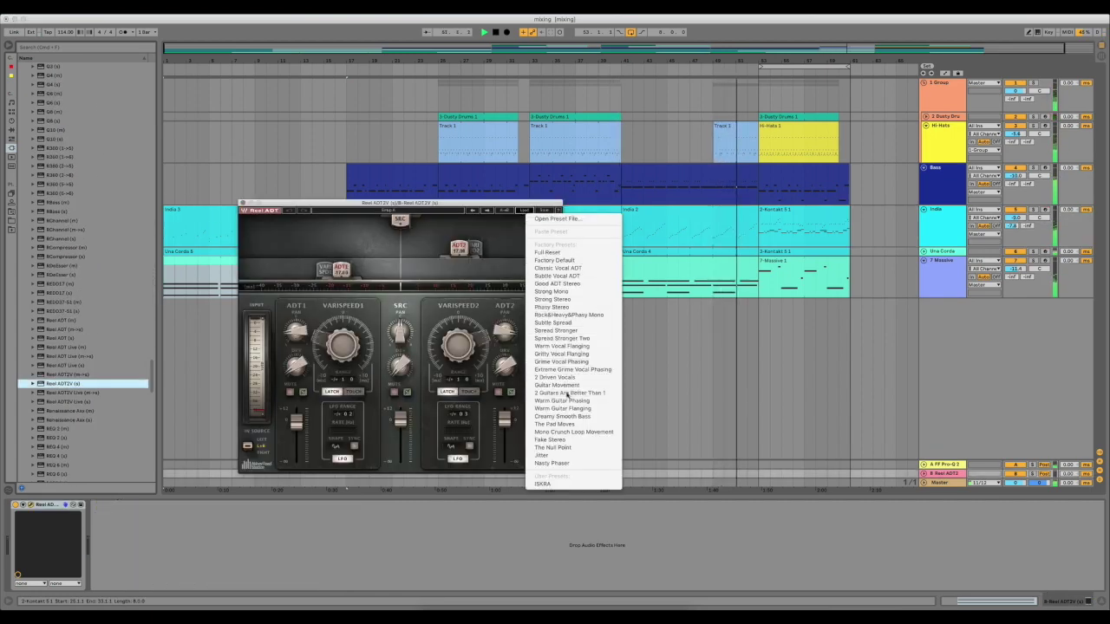
click(567, 393)
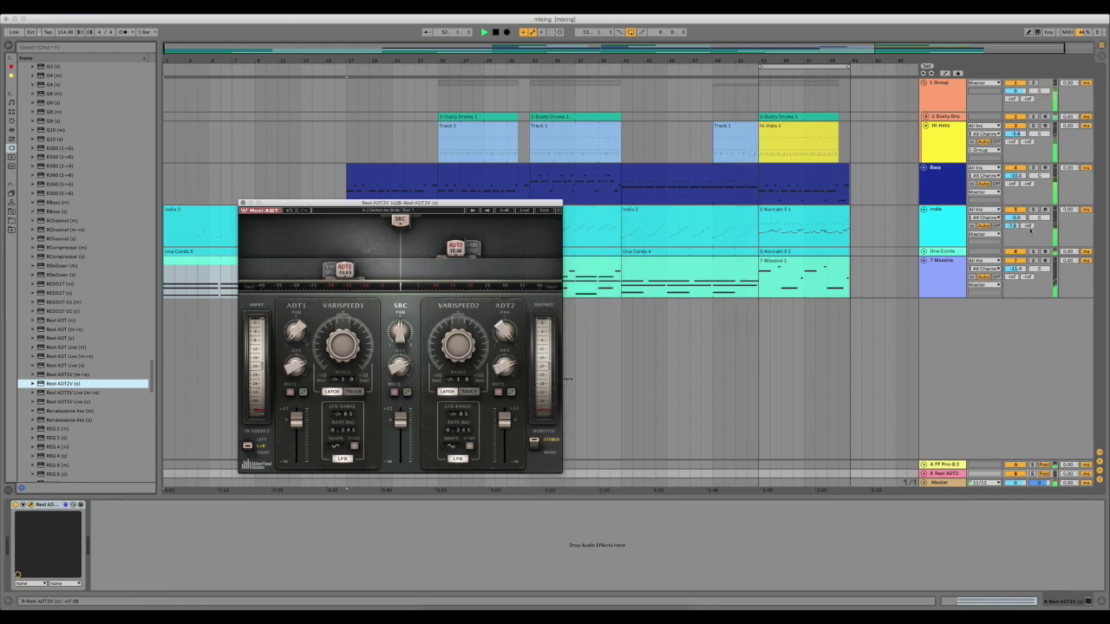
Step: Raise India's send to the Reel ADT return, set the track volume to -10.9 dB and hide the plug-in window
drag(1029, 226, 1029, 217)
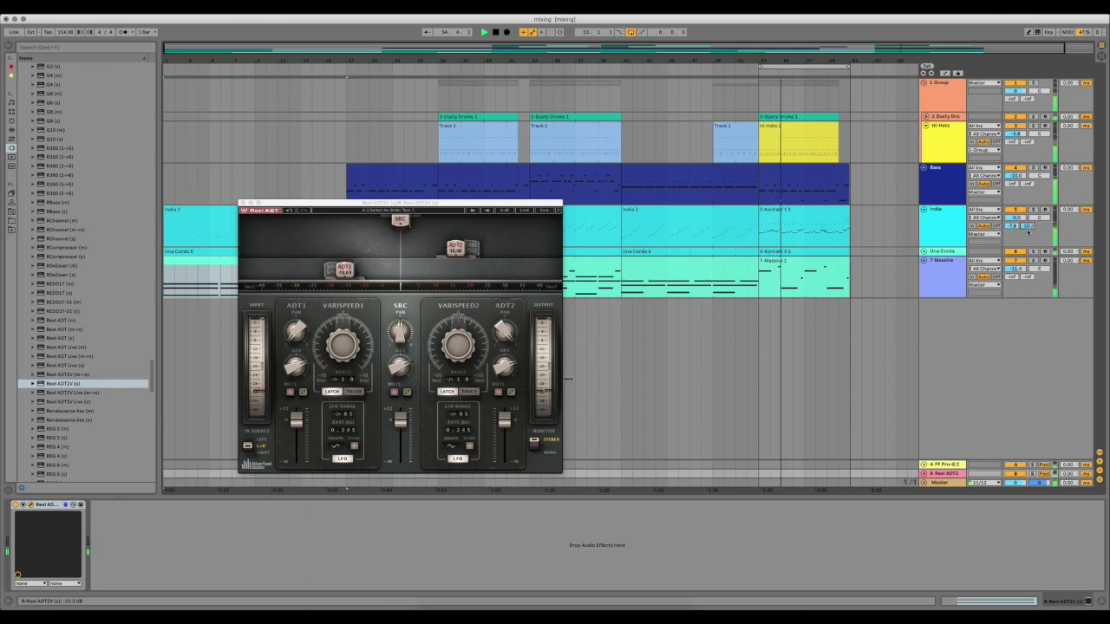
drag(1026, 226, 1021, 222)
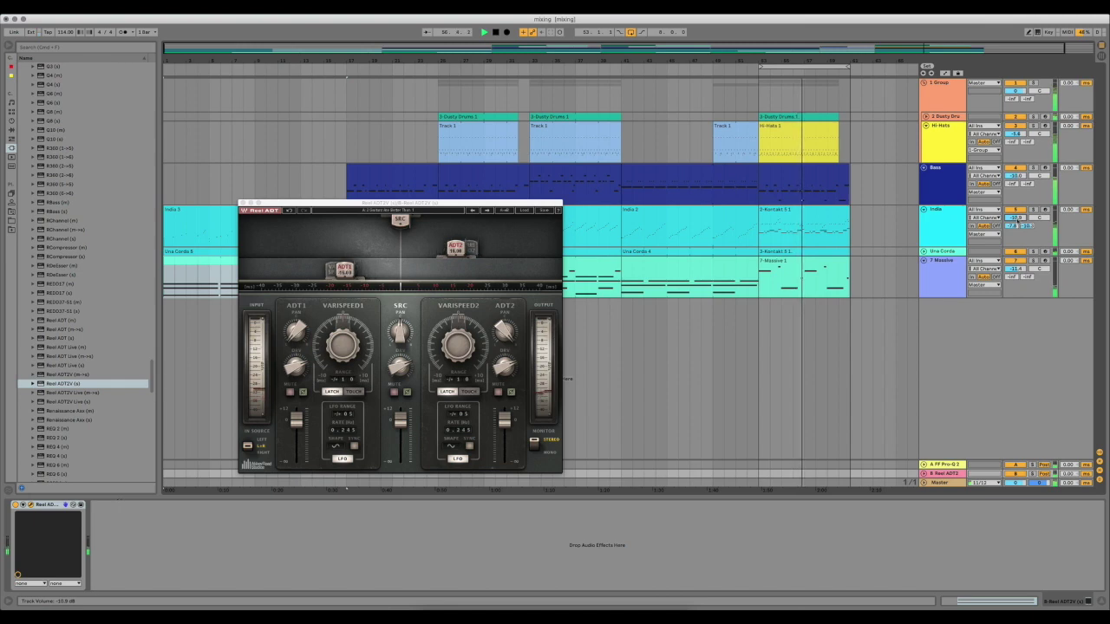
key(super+alt+p)
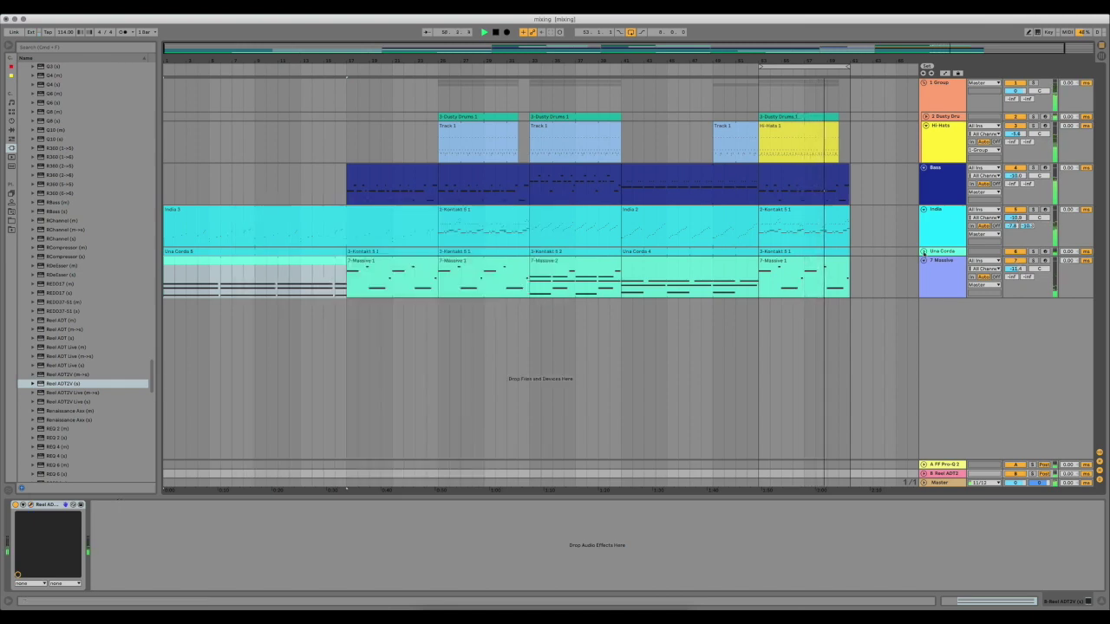
Step: Select the Una Corda track and raise its send to return A
click(956, 252)
drag(1011, 269, 1011, 257)
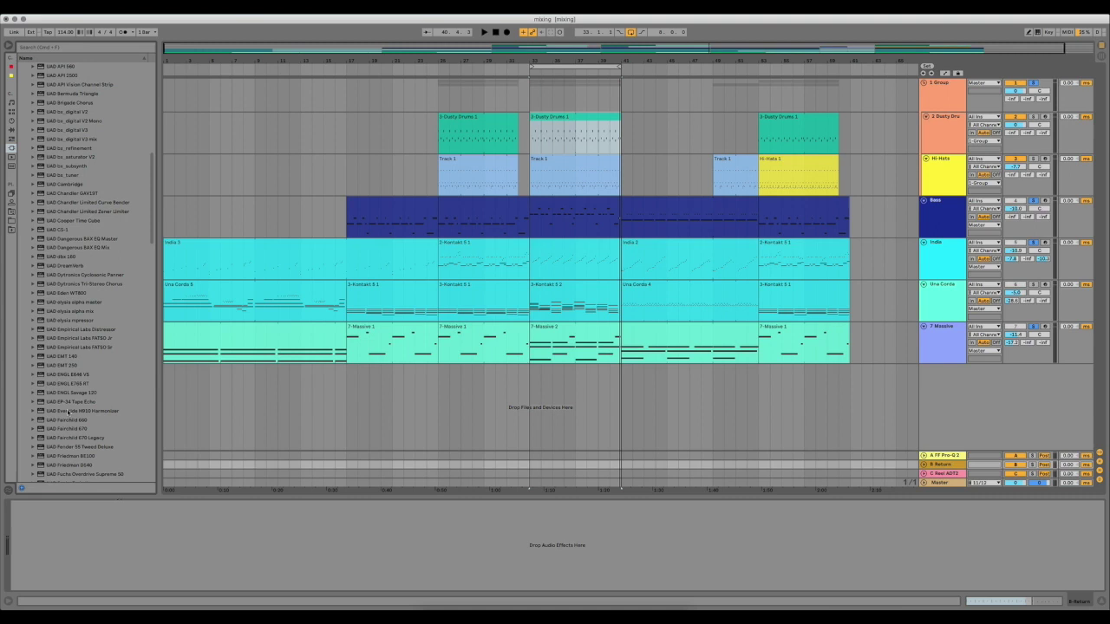
Step: Load UAD EP-34 Tape Echo on the empty return track B
click(64, 403)
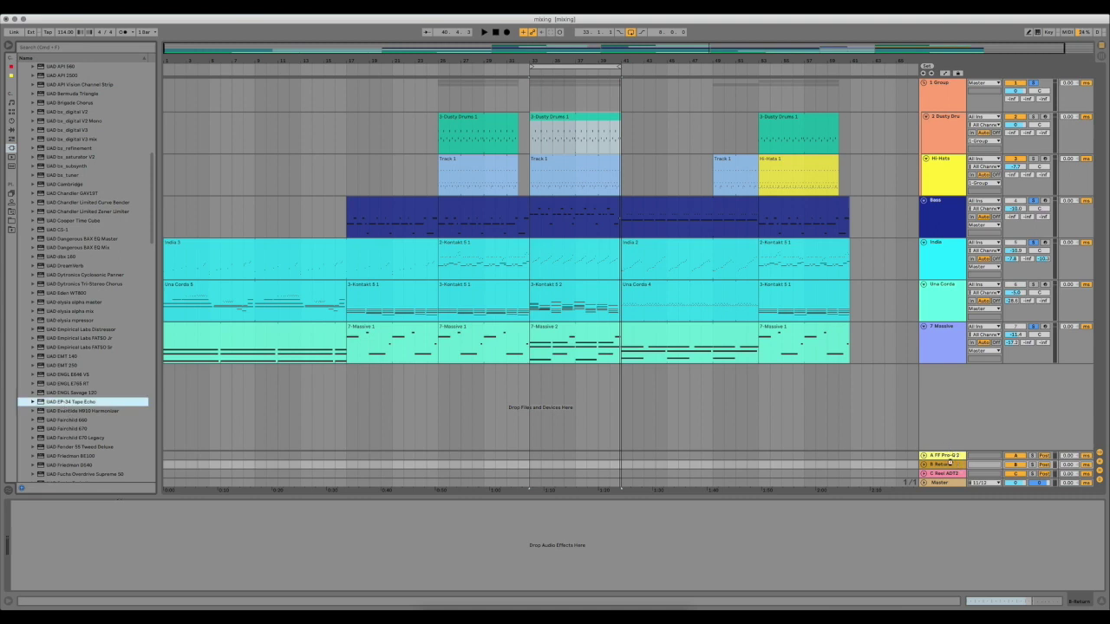
drag(949, 464, 950, 466)
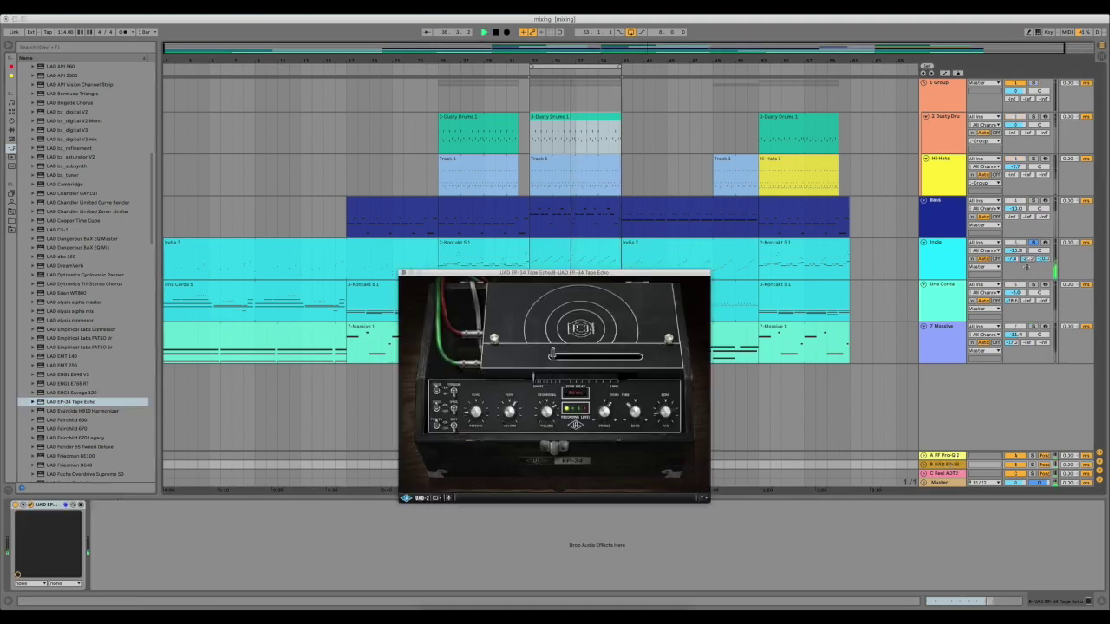
Step: Audition the tape echo on return B, lengthen its delay and adjust India's send to it, then unsolo the return and hide the plug-in
key(space)
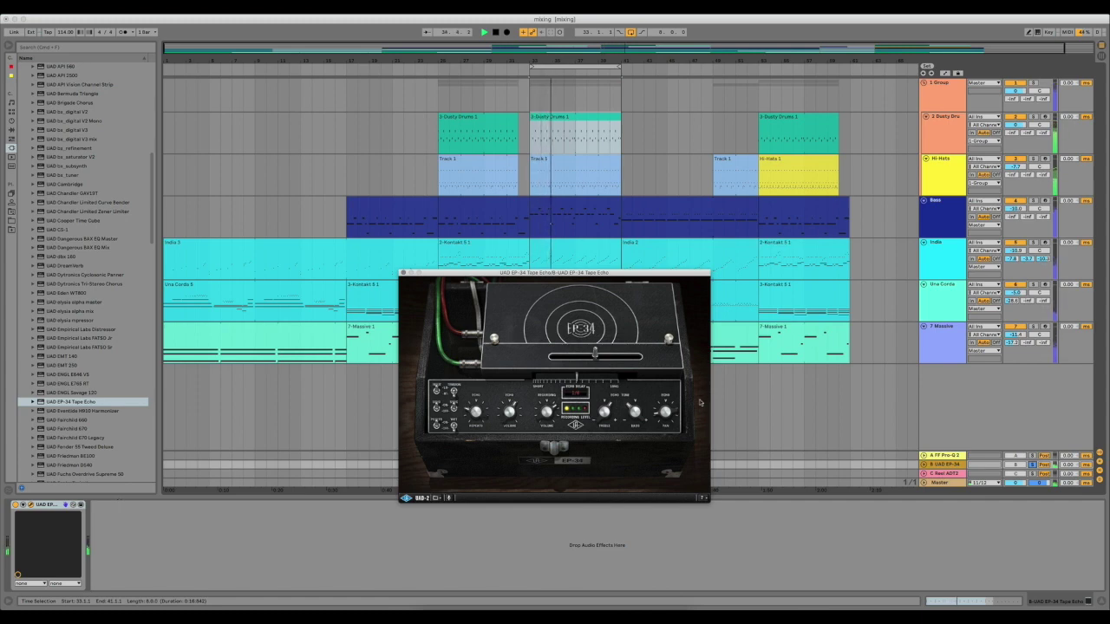
click(1034, 466)
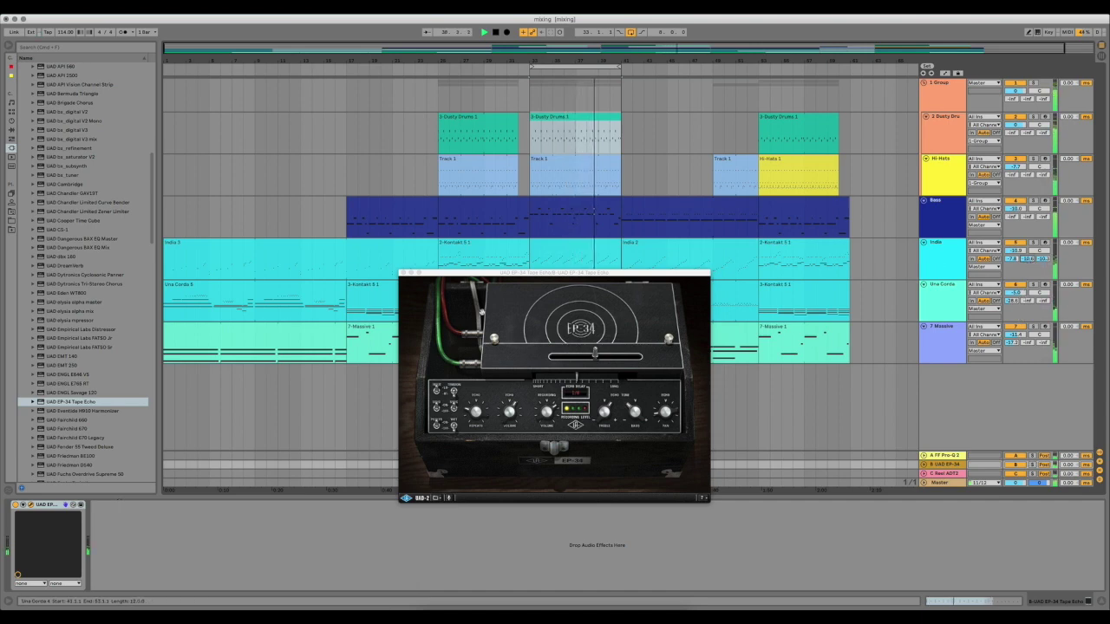
click(404, 274)
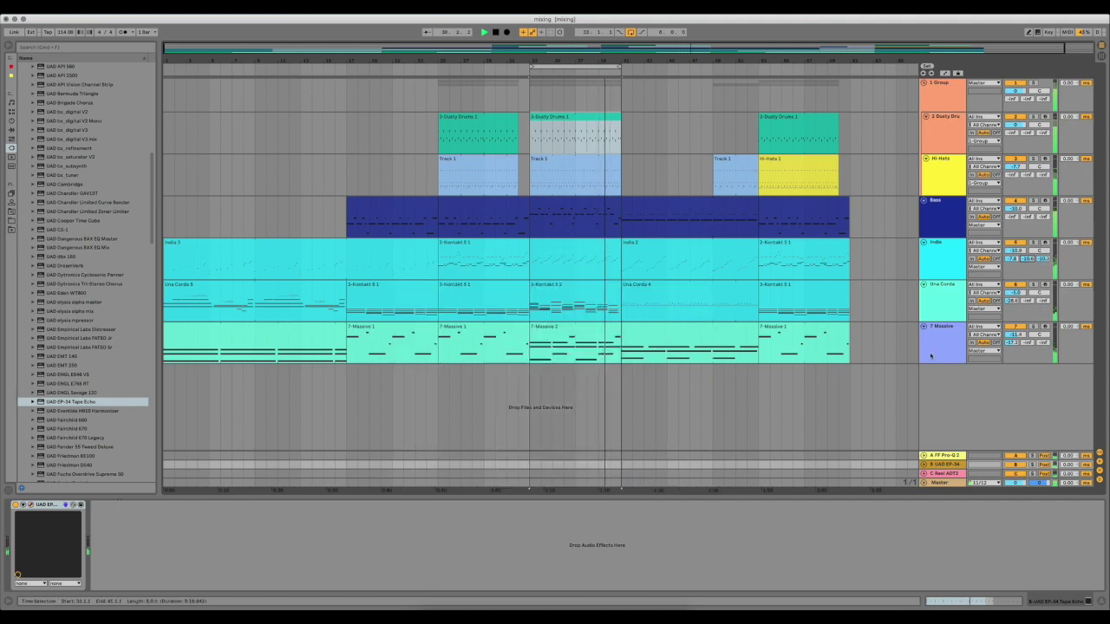
Step: Enlarge the Session mixer, fold the drum group and lower all track volumes together by 2.2 dB, bringing the group to -2.2 dB
key(Tab)
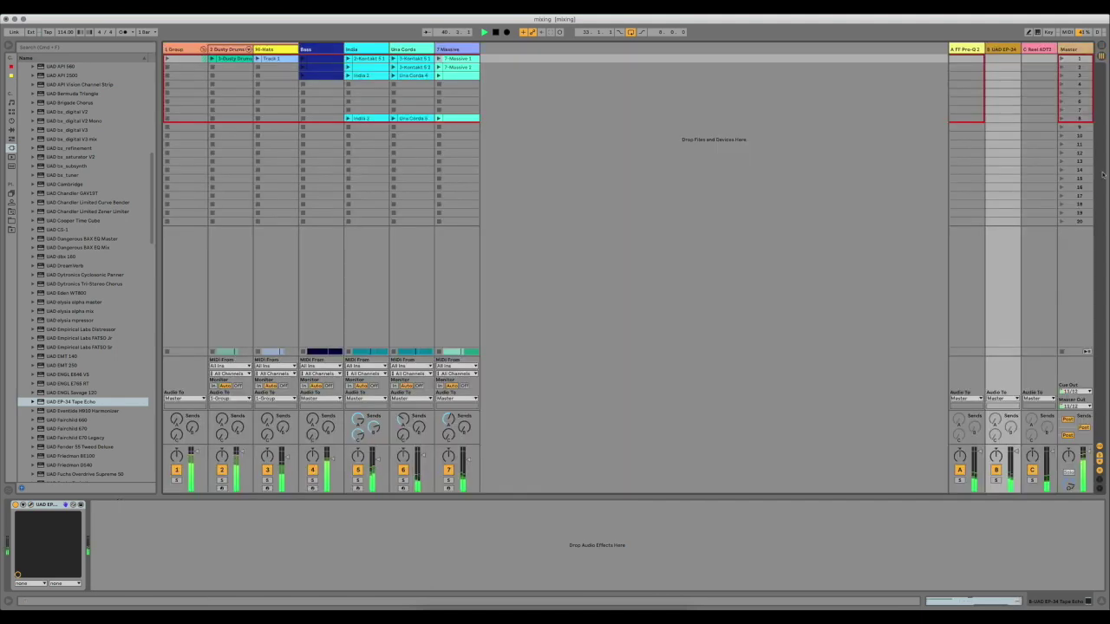
drag(1081, 446, 1081, 412)
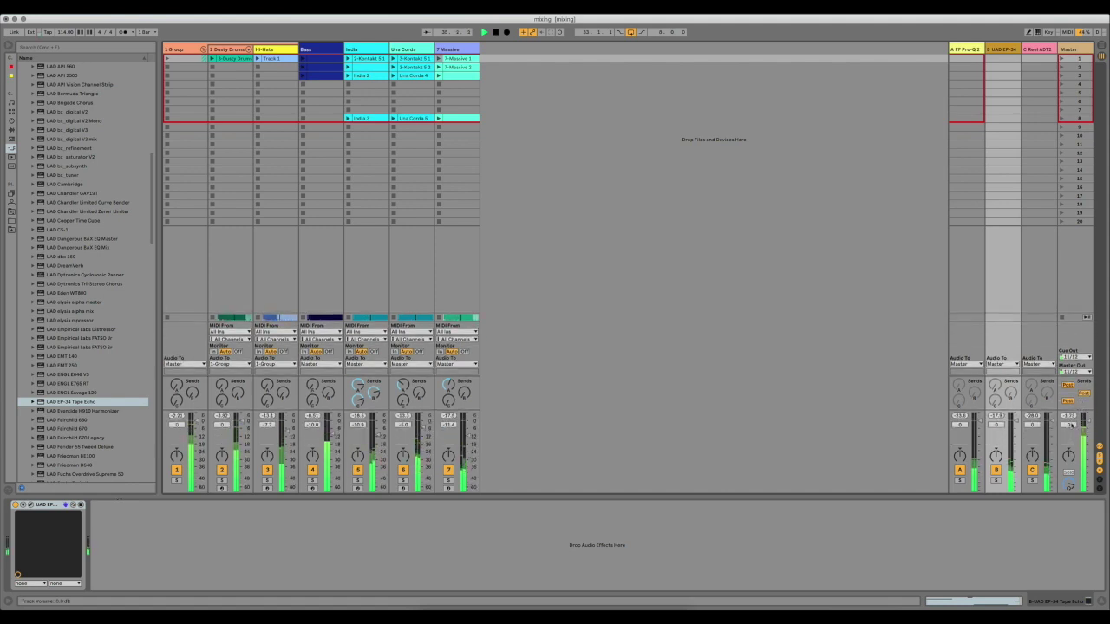
click(457, 51)
click(204, 50)
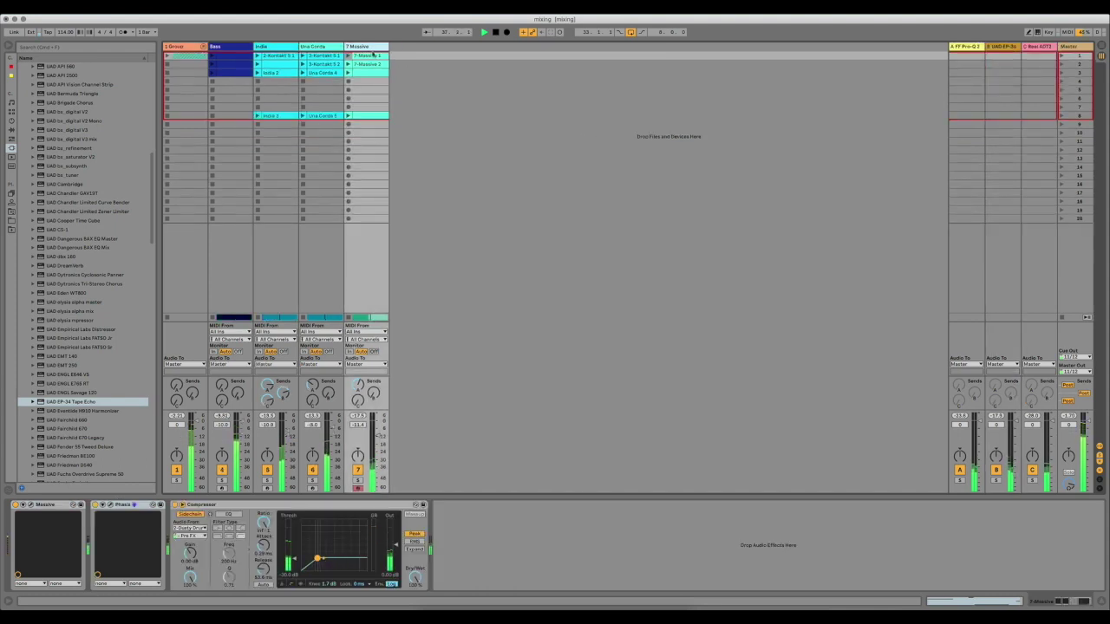
click(186, 54)
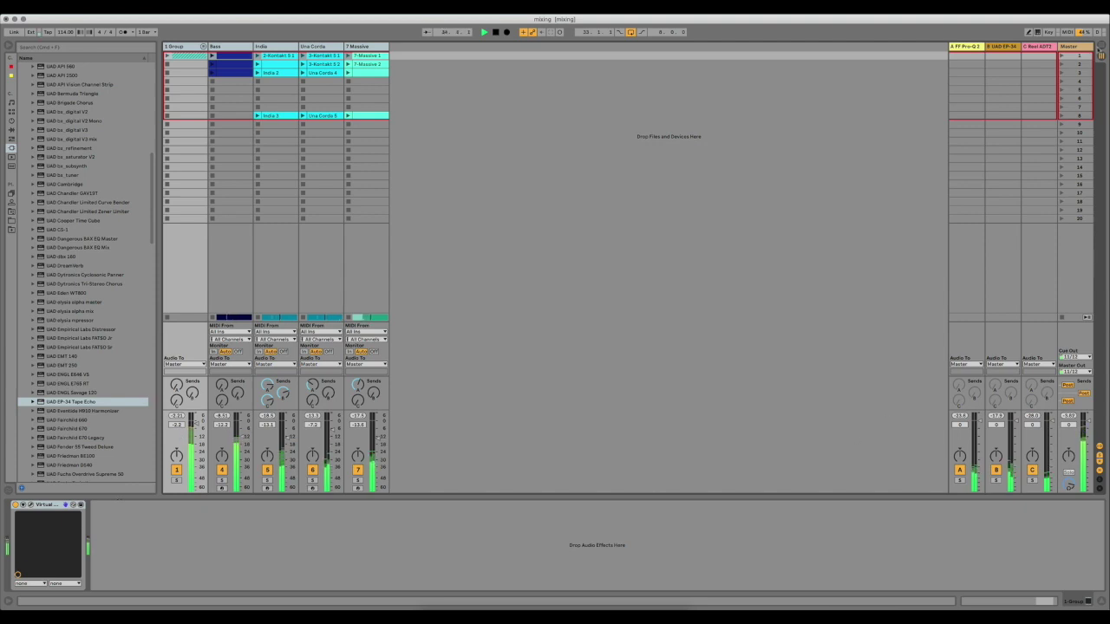
Step: Unfold the drum group in the Arrangement and send the Dusty Drums snare to a UAD Precision Reflection Engine return chain
key(Tab)
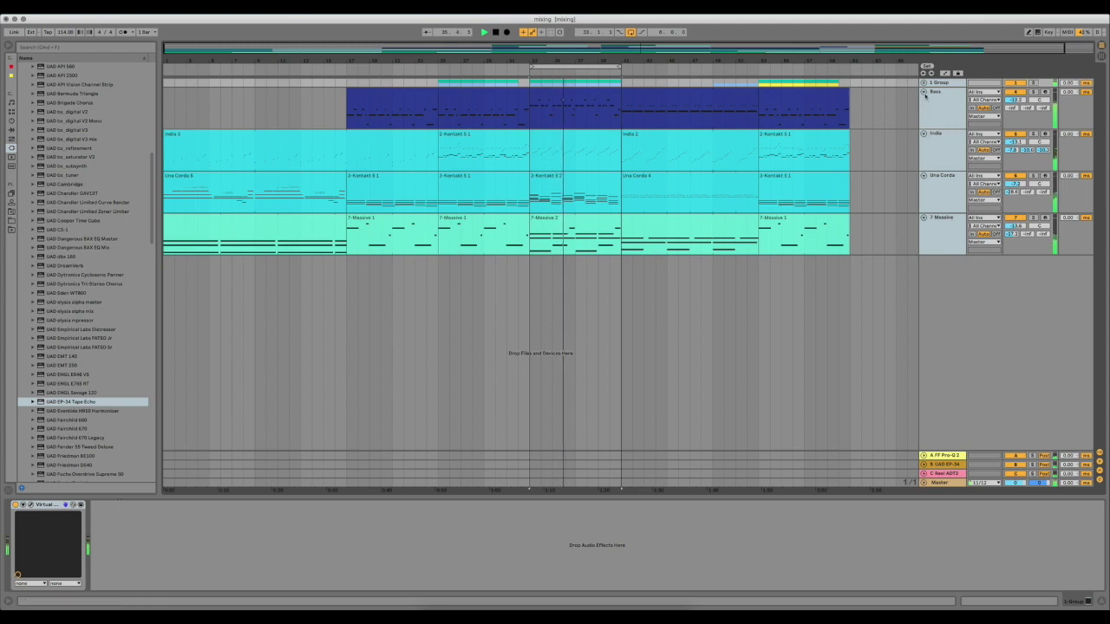
click(923, 82)
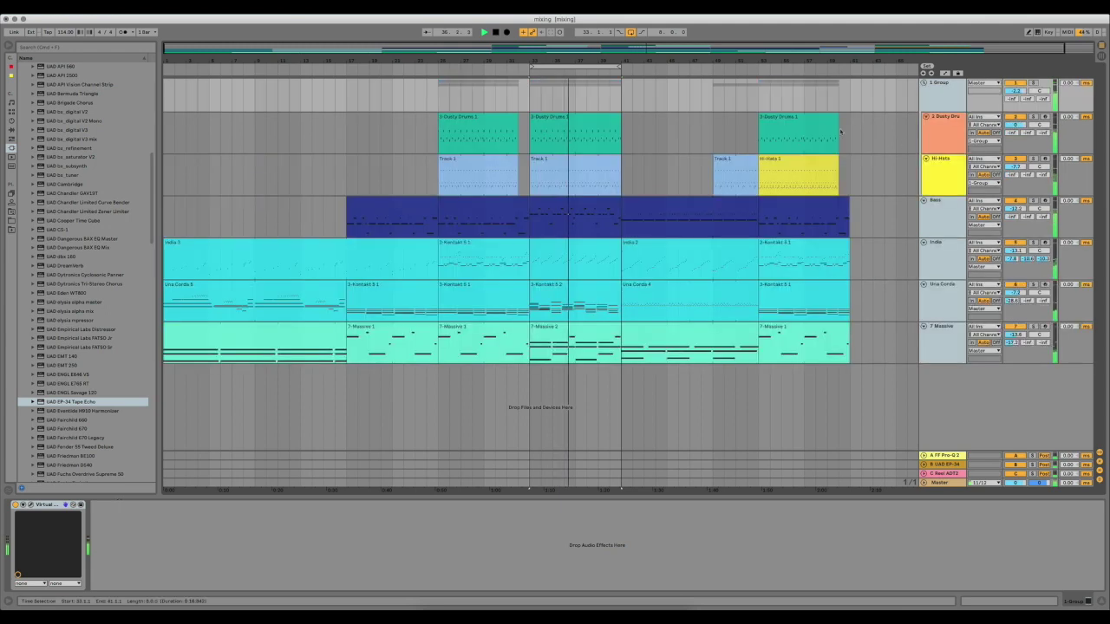
click(938, 133)
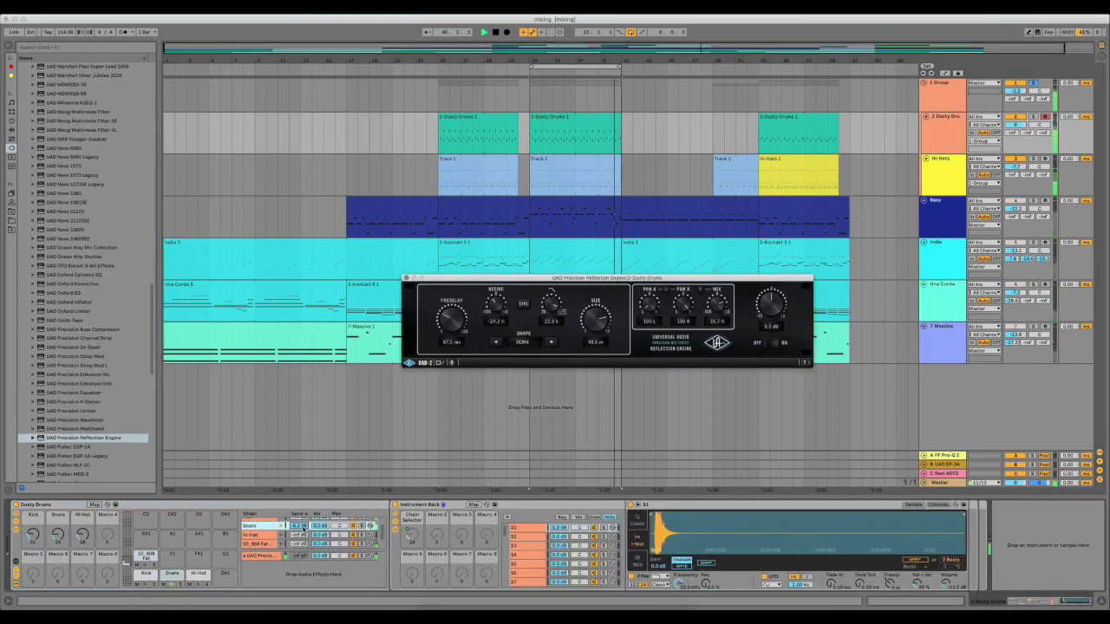
key(space)
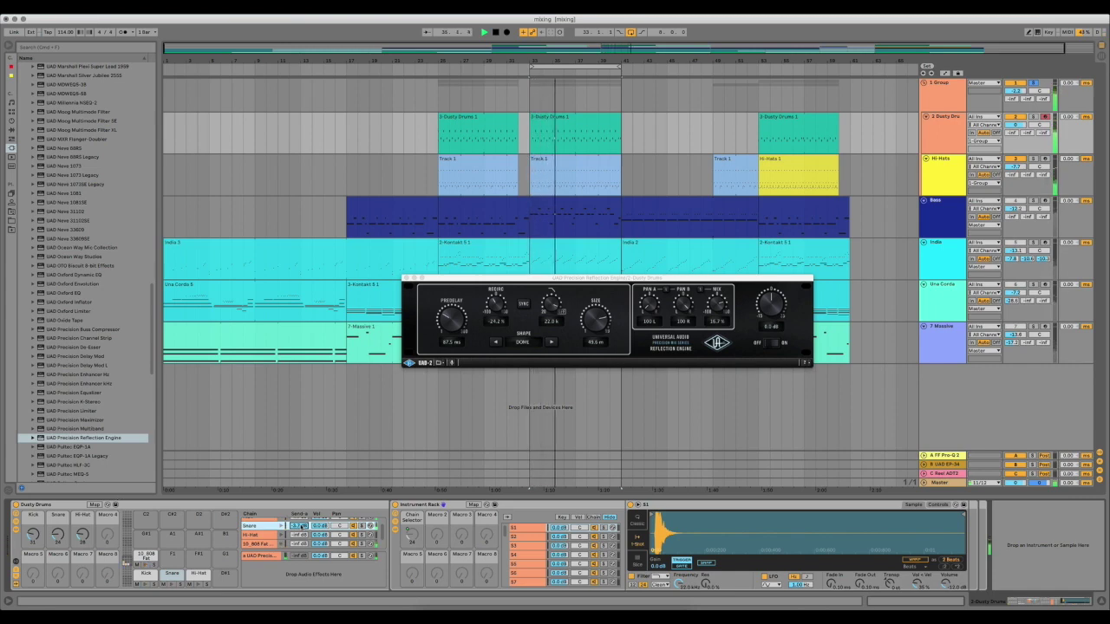
click(405, 278)
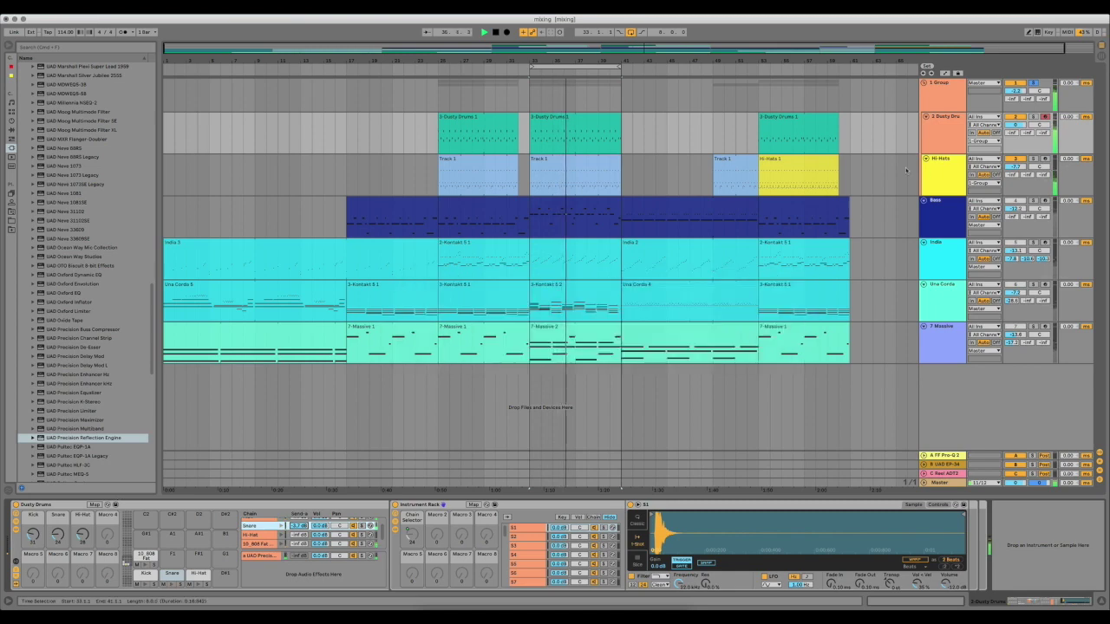
Step: Open Kontakt on the Hi-Hats track, select the claps in the Abbey Road 70s Drummer kit and hide the plug-in window
click(931, 169)
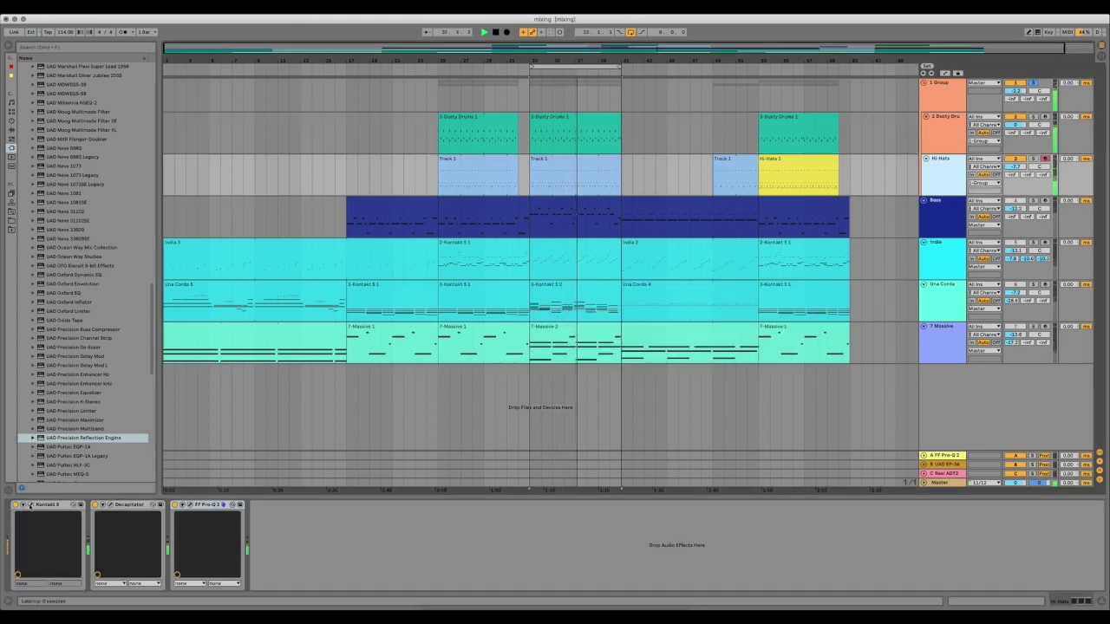
key(super+alt+p)
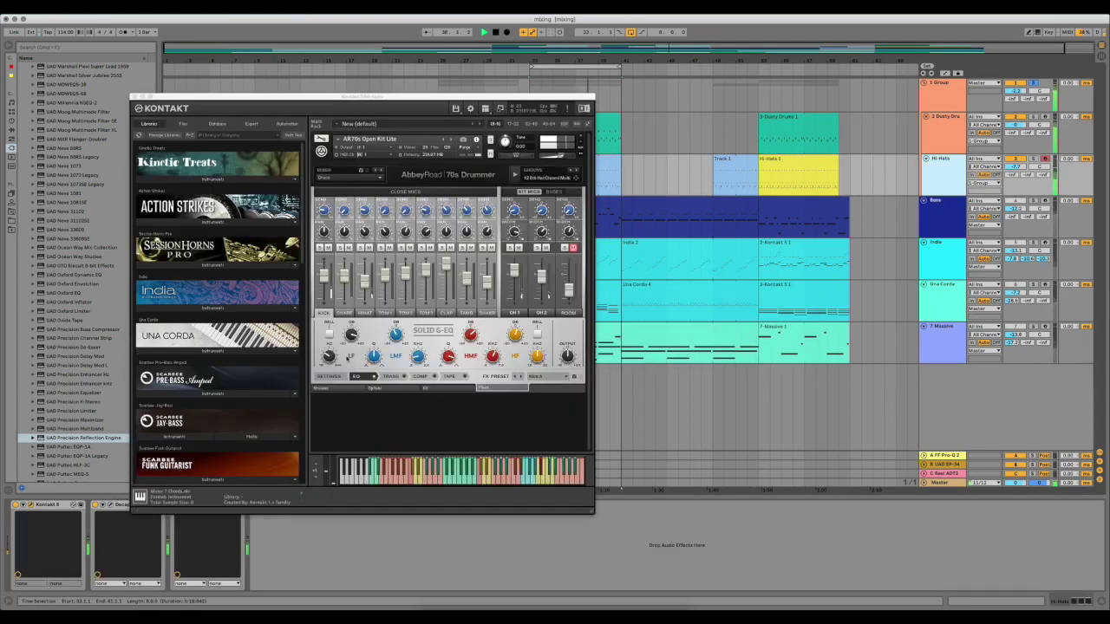
click(341, 389)
click(443, 389)
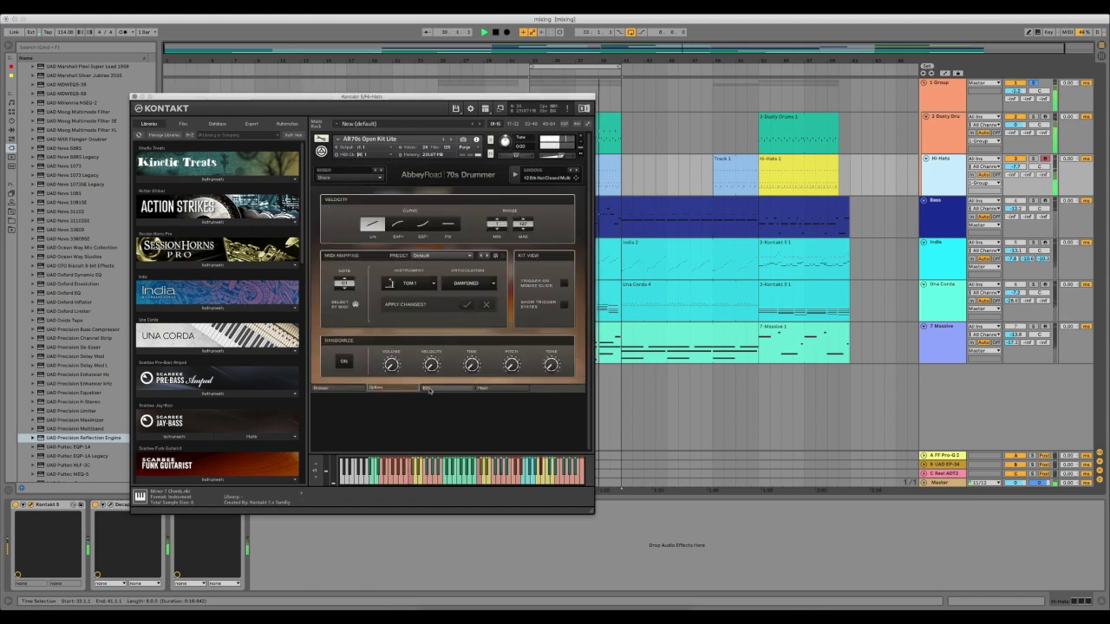
click(373, 365)
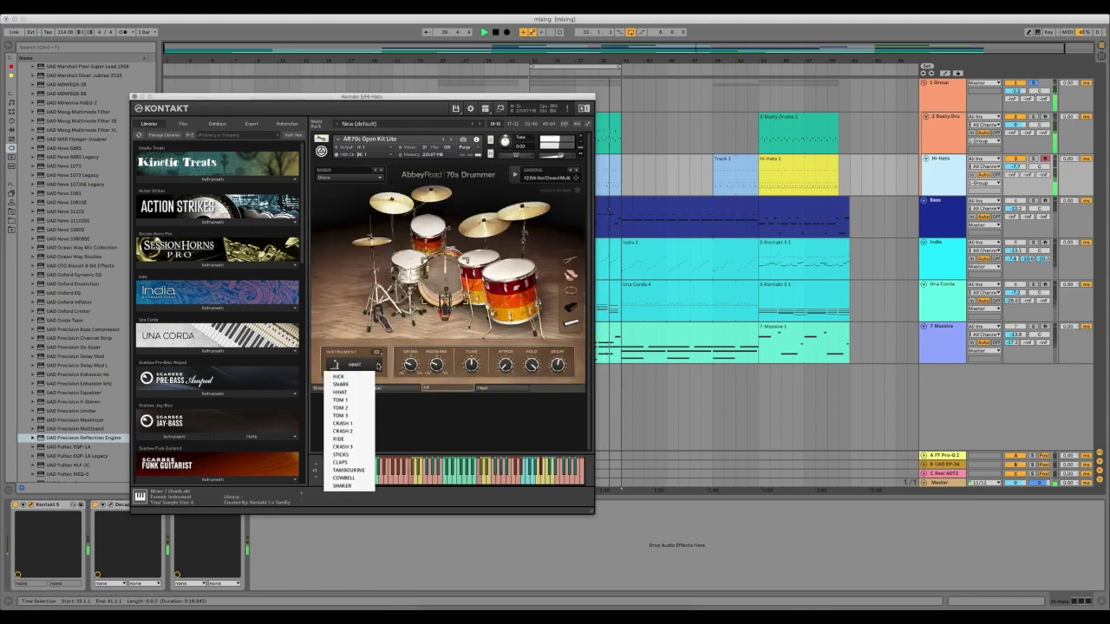
click(351, 462)
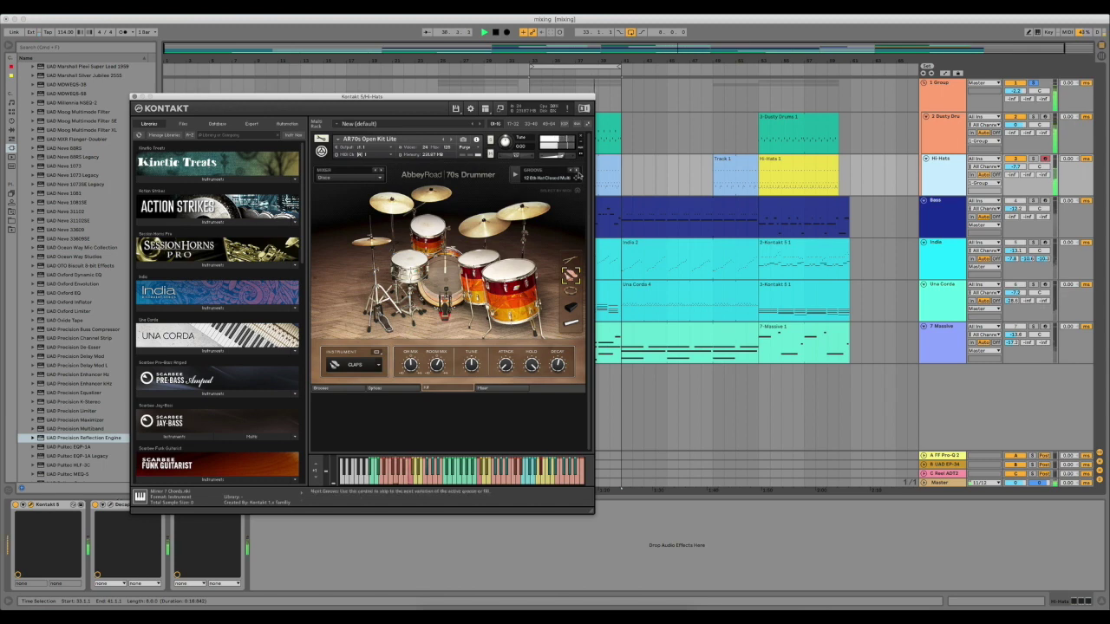
key(super+alt+p)
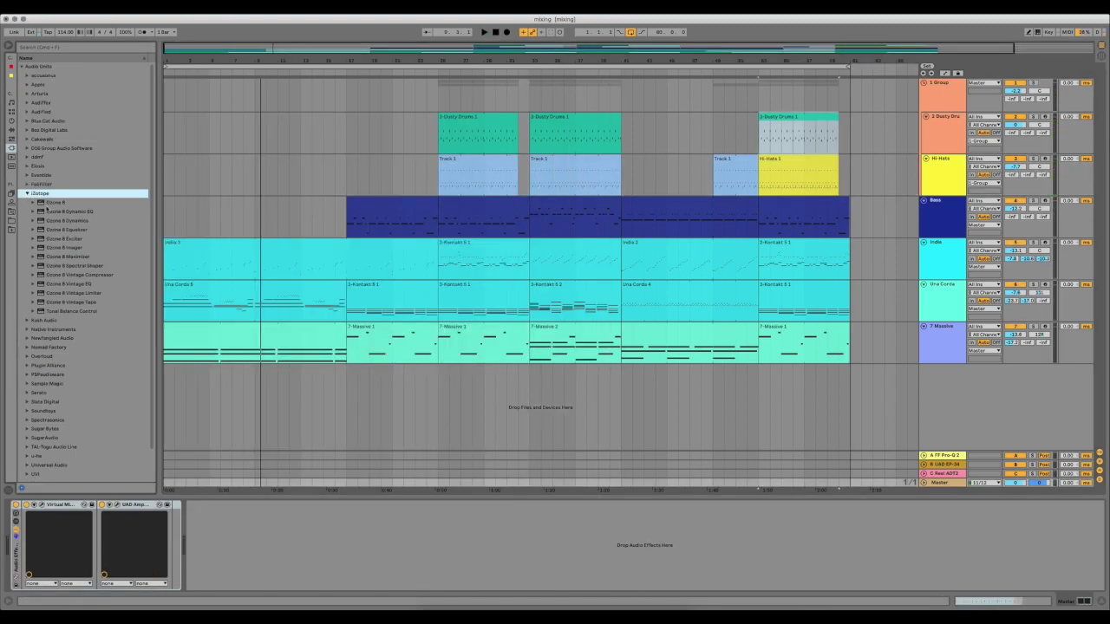
Step: Load iZotope Ozone 8 on the Master with the "Pumpy" Maximizer preset and start playback
double_click(56, 202)
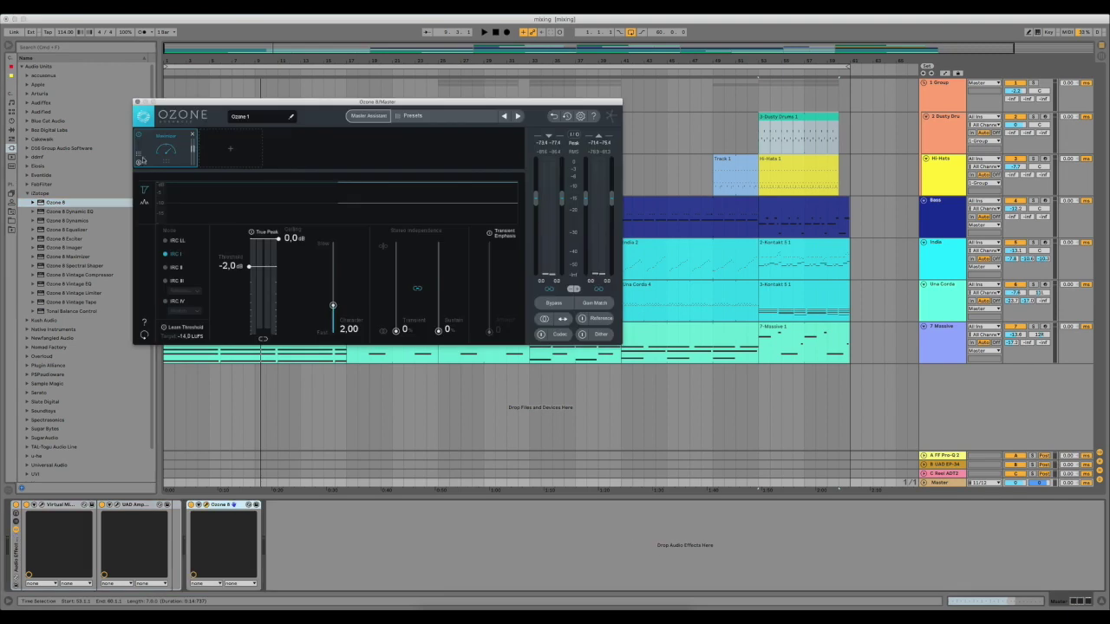
click(139, 159)
click(756, 405)
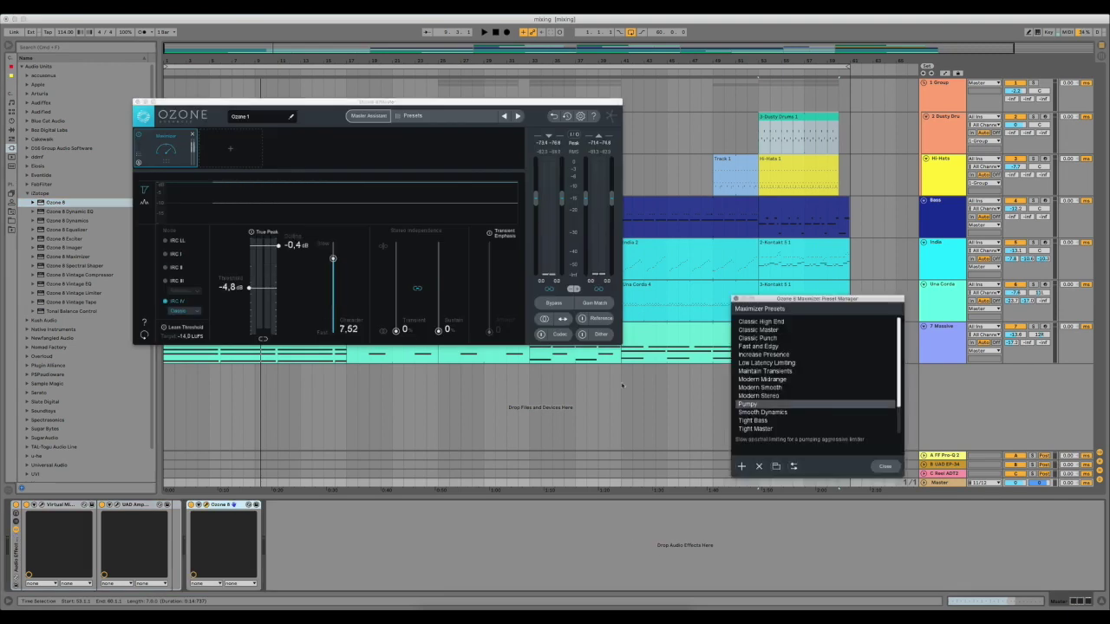
key(space)
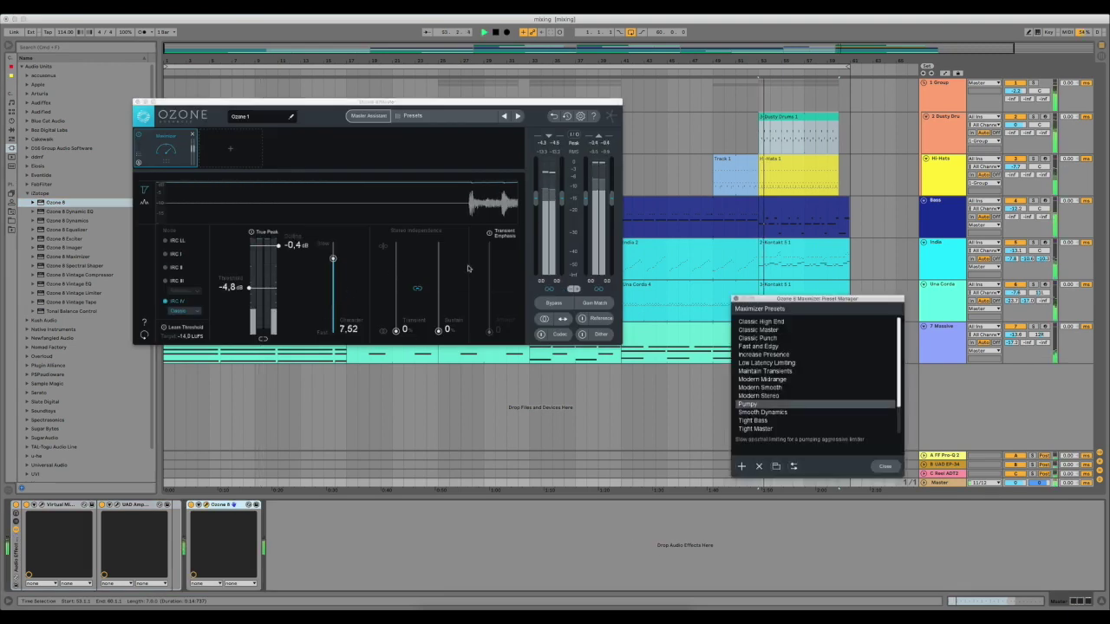
Step: Loop the section of the second Dusty Drums clip from bar 33 and play it back through the maximizer
click(778, 121)
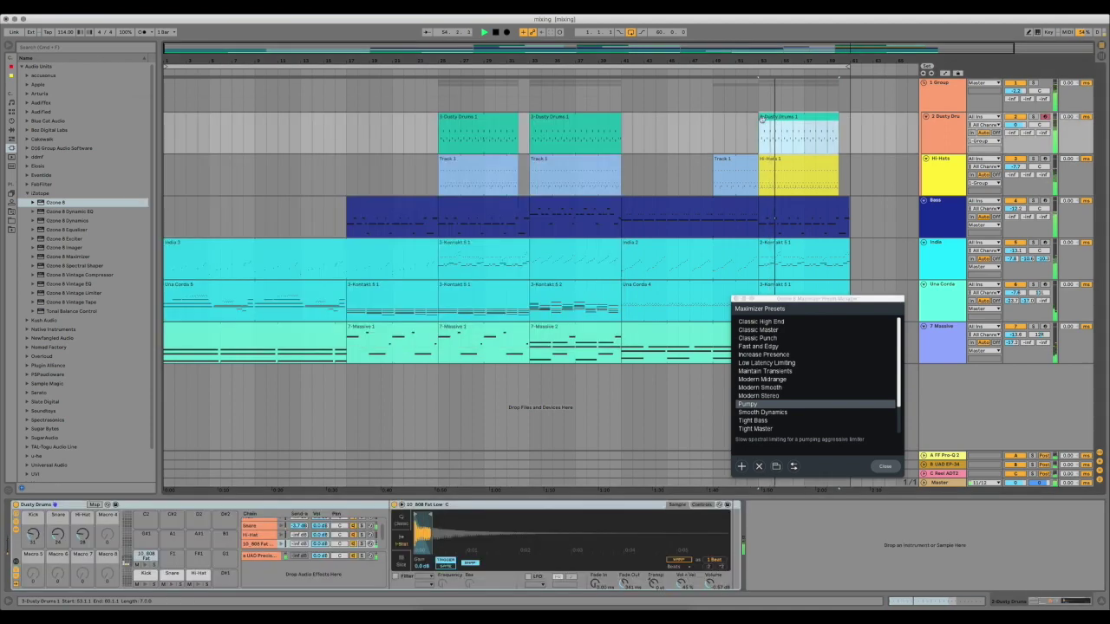
click(589, 121)
key(space)
key(space)
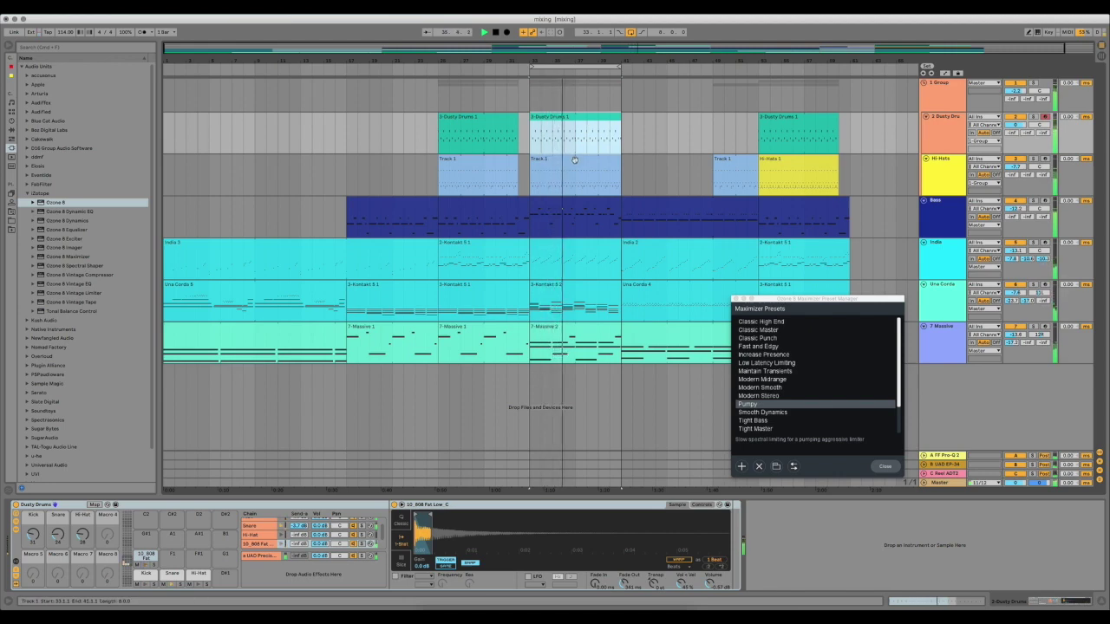
click(572, 213)
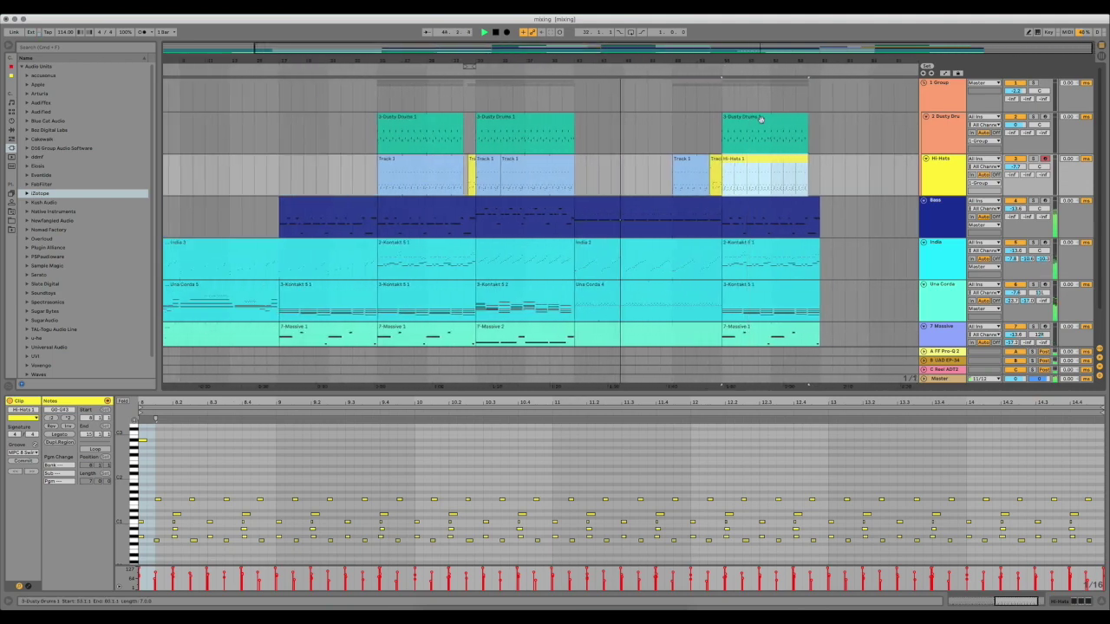
Step: Reopen Ozone 8 on the Master, enable Reference with the track "11 Ten Tigers.flac" and select its first B section
scroll(943, 295, down, 2)
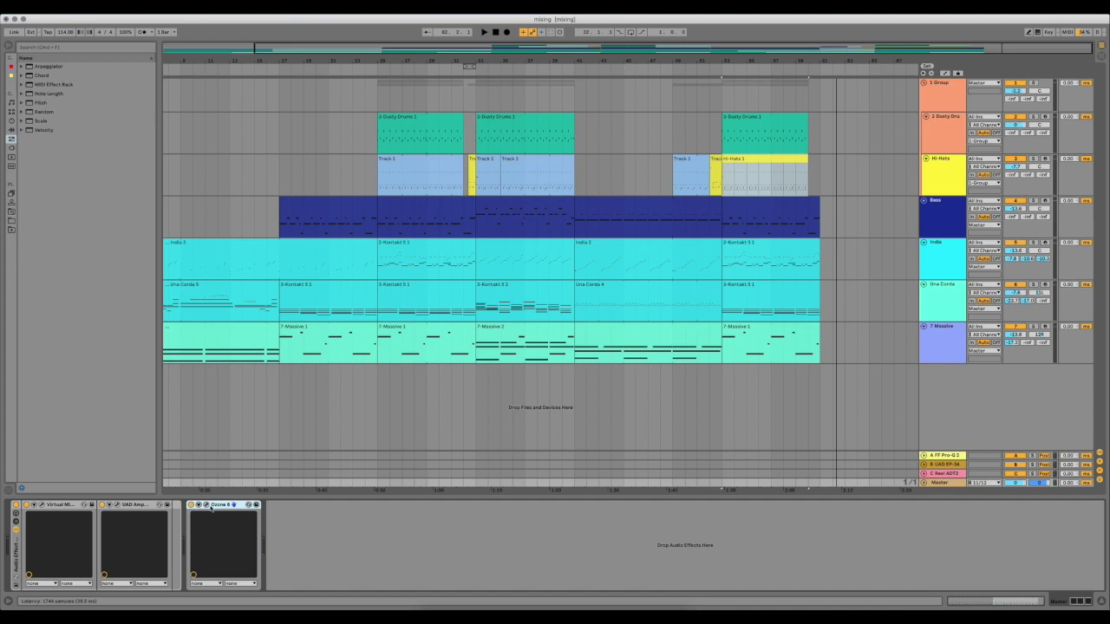
key(super+alt+p)
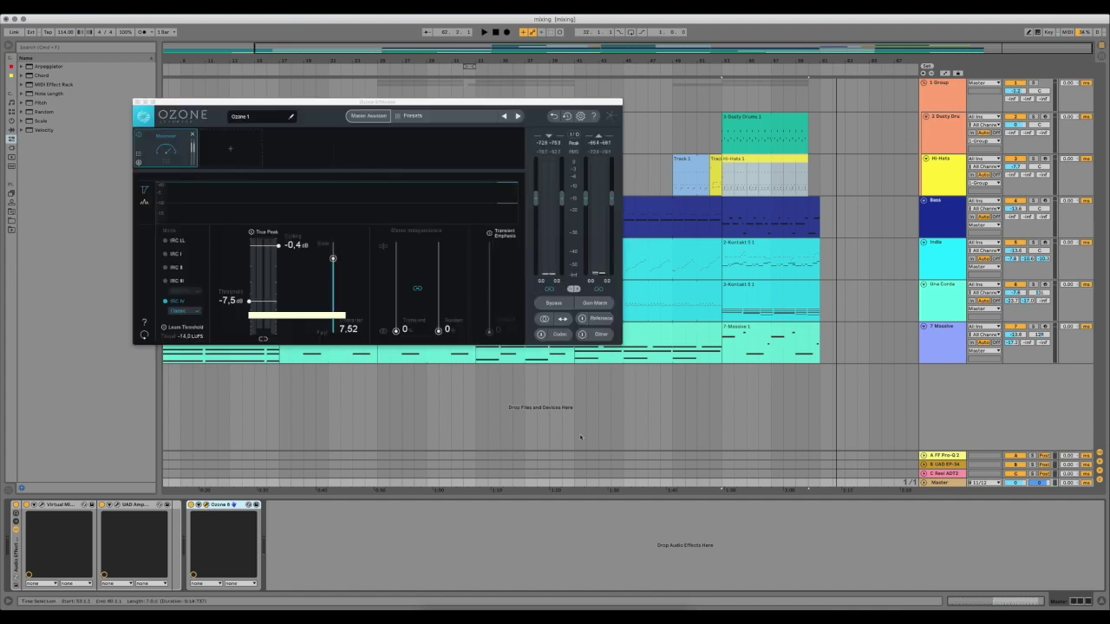
click(601, 319)
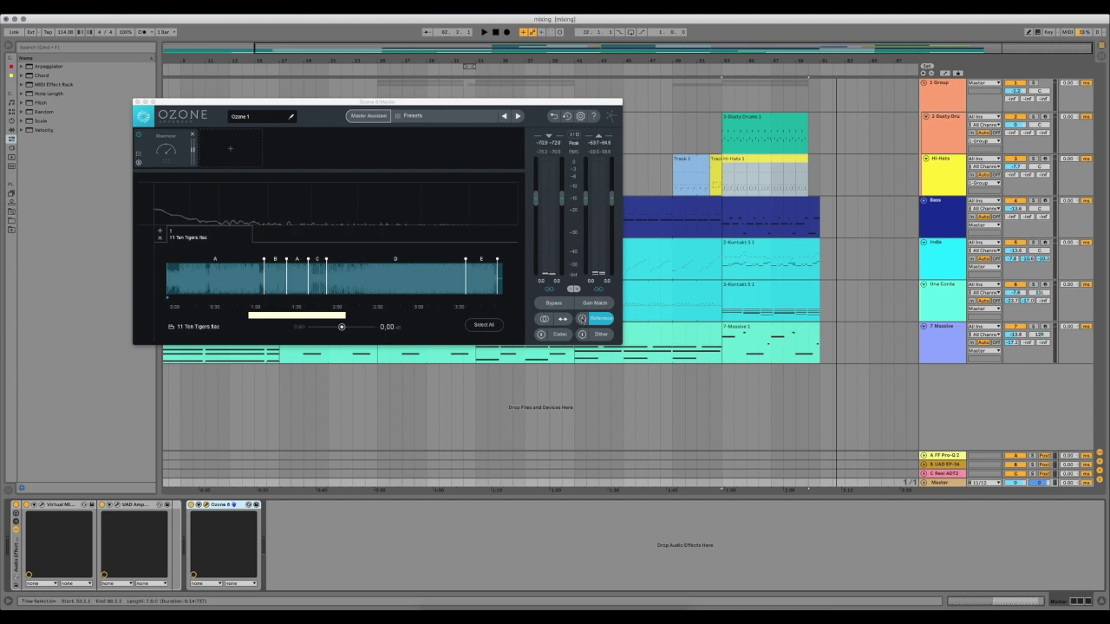
click(601, 319)
click(529, 353)
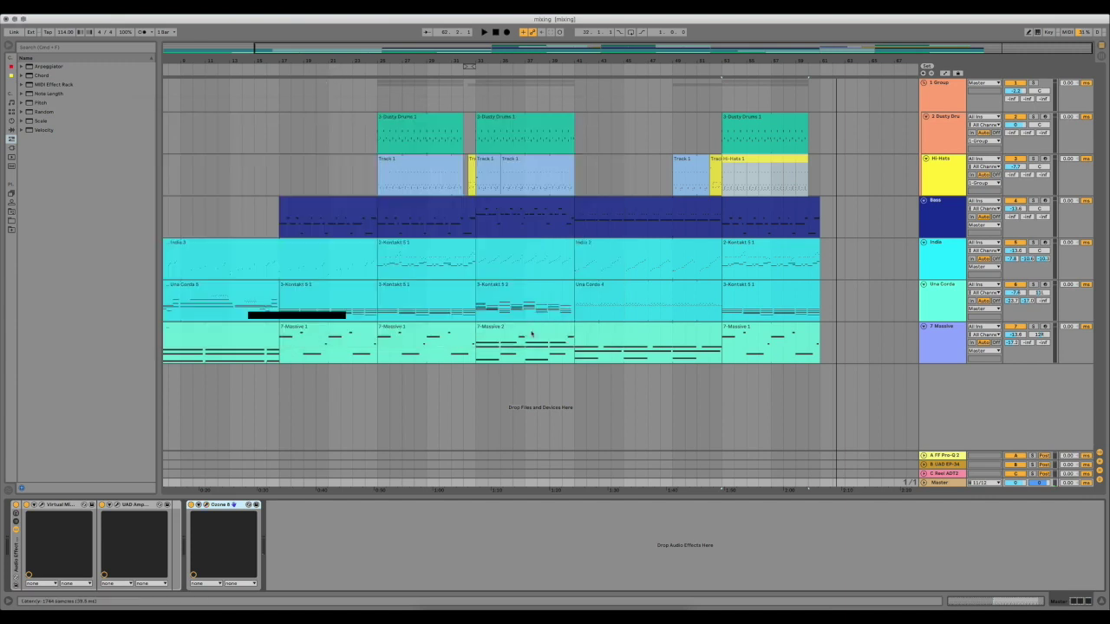
click(654, 340)
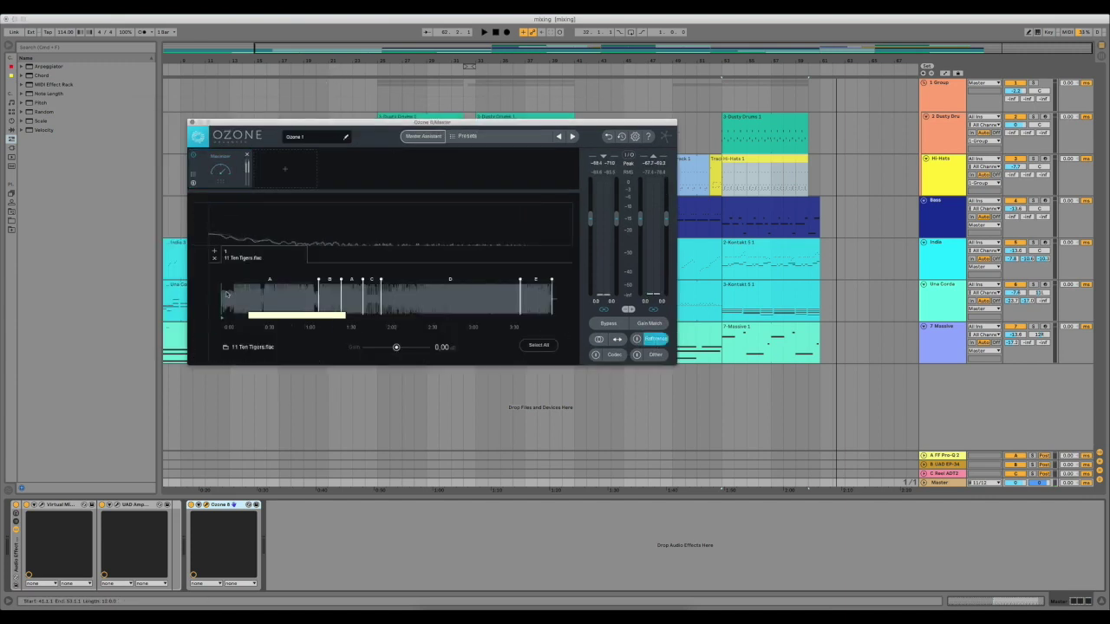
click(330, 295)
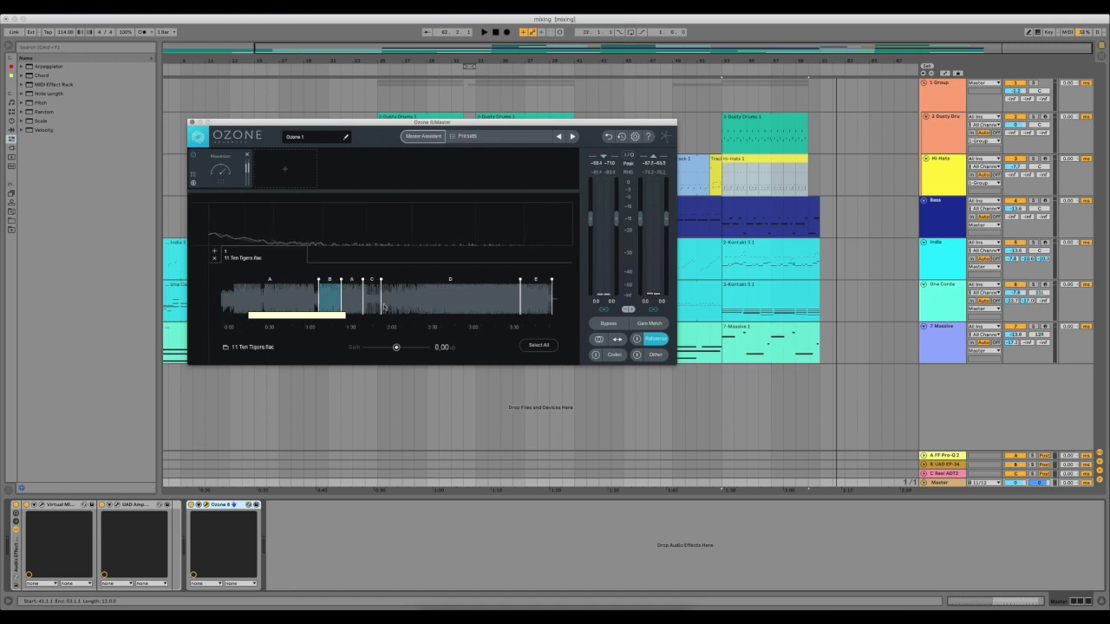
Step: Play the final section and loop the eight bars of the last Dusty Drums part from bar 53
click(786, 205)
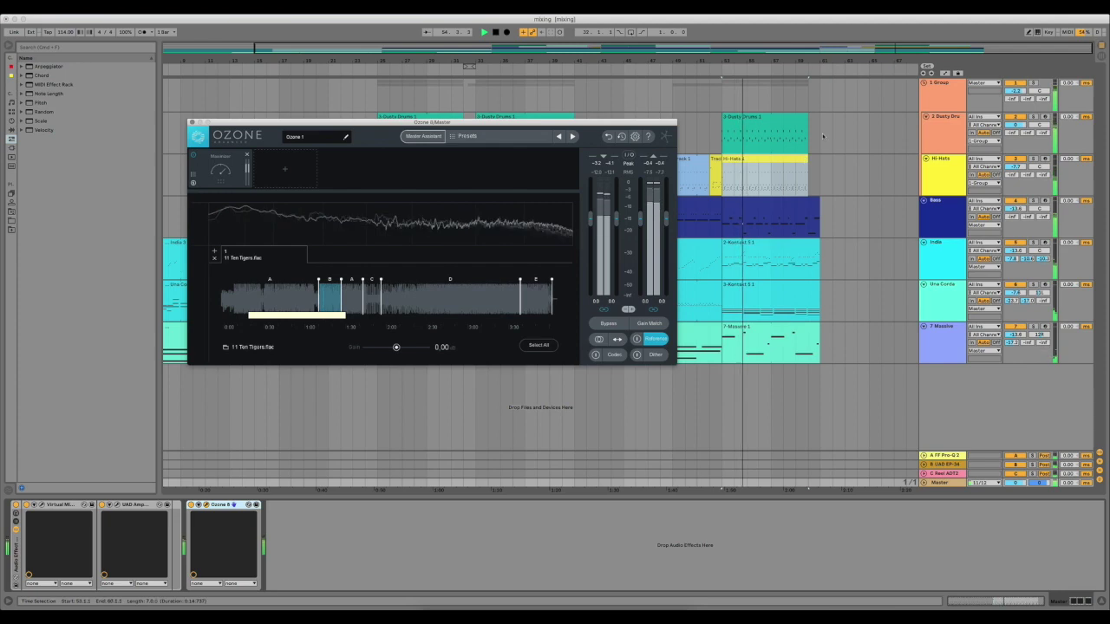
click(732, 137)
shift+click(815, 130)
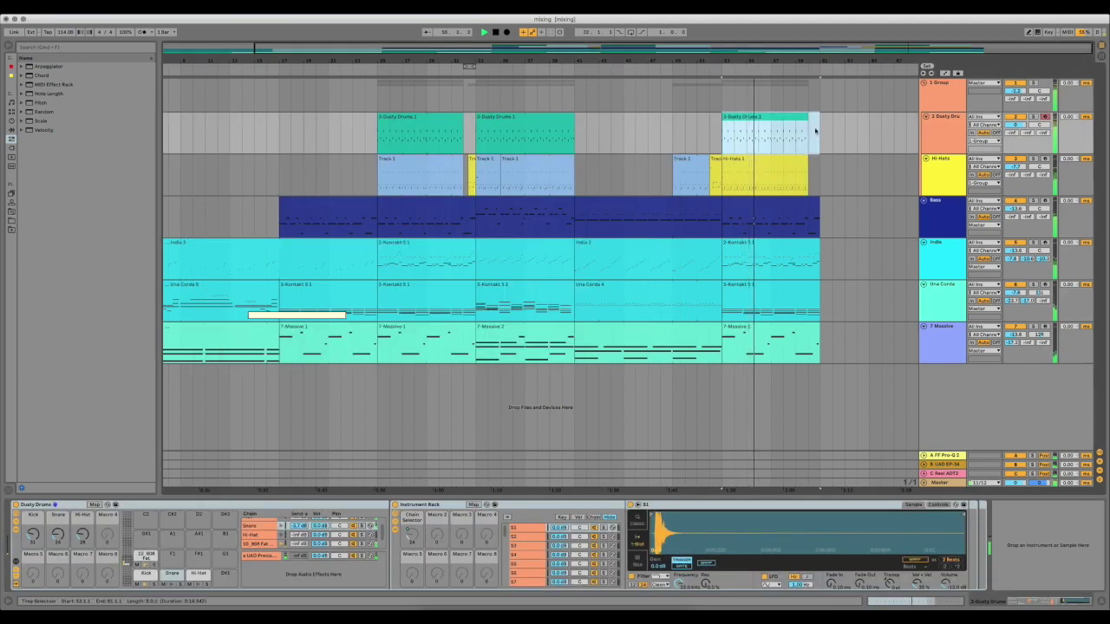
key(super+l)
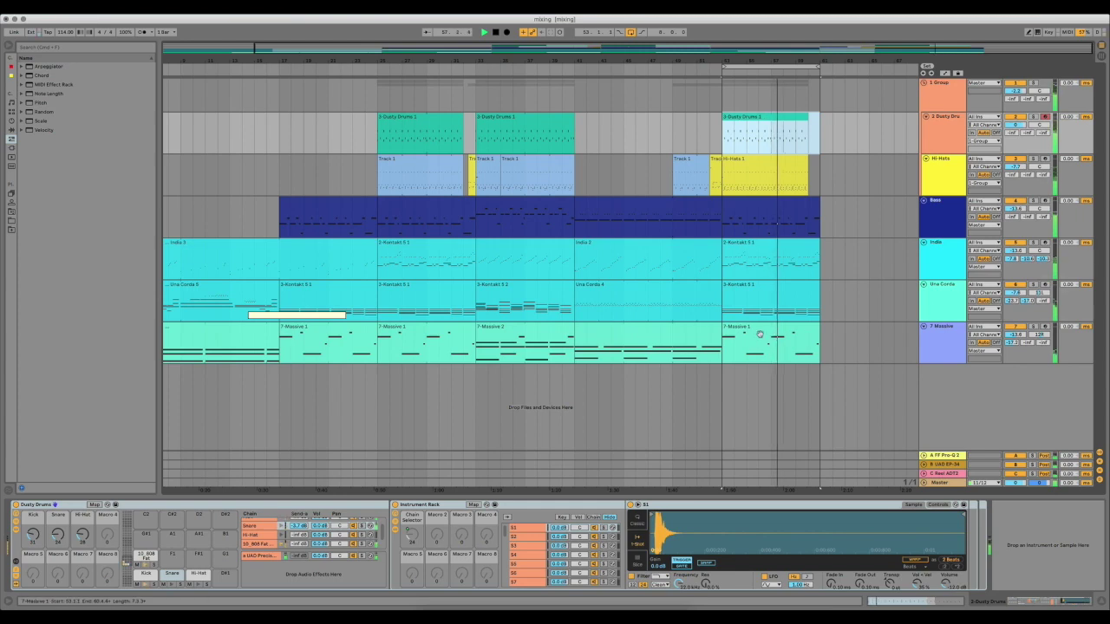
Step: Open the last India clip's notes and assign the MPC 8 swing groove to the clip
double_click(767, 246)
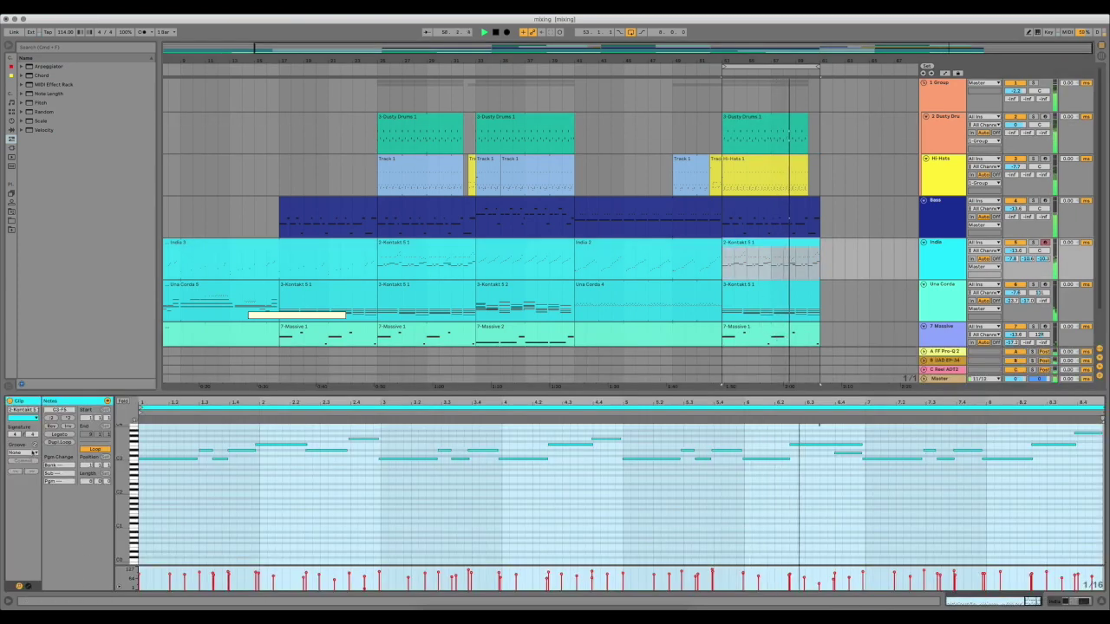
click(23, 453)
click(28, 468)
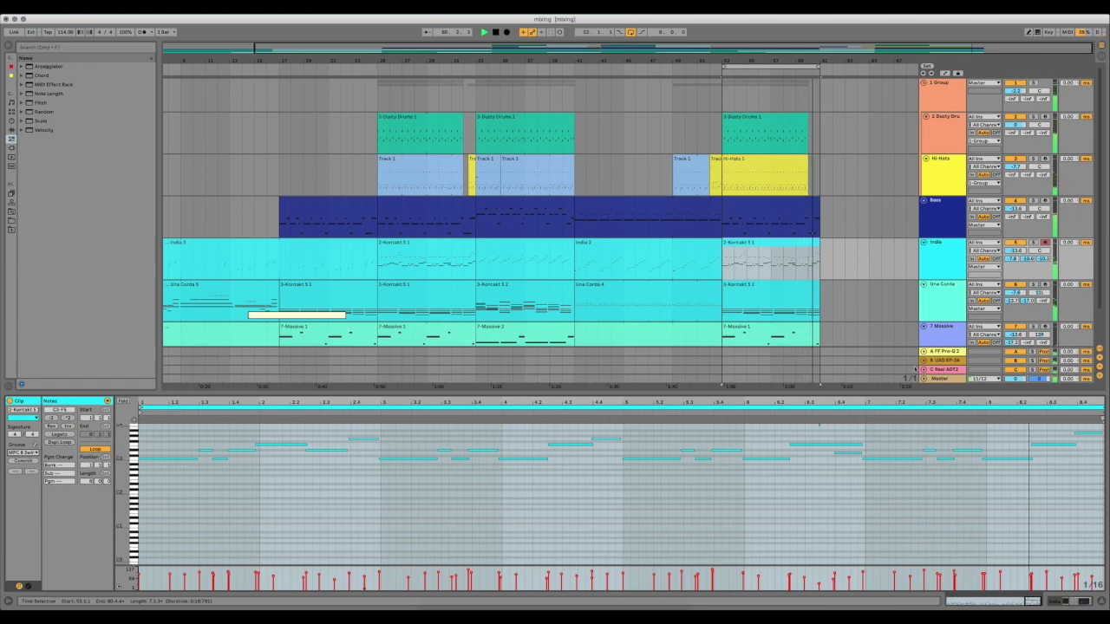
Step: Bring Ozone 8 back up and A/B the looped final section against the B section of the reference track
click(941, 378)
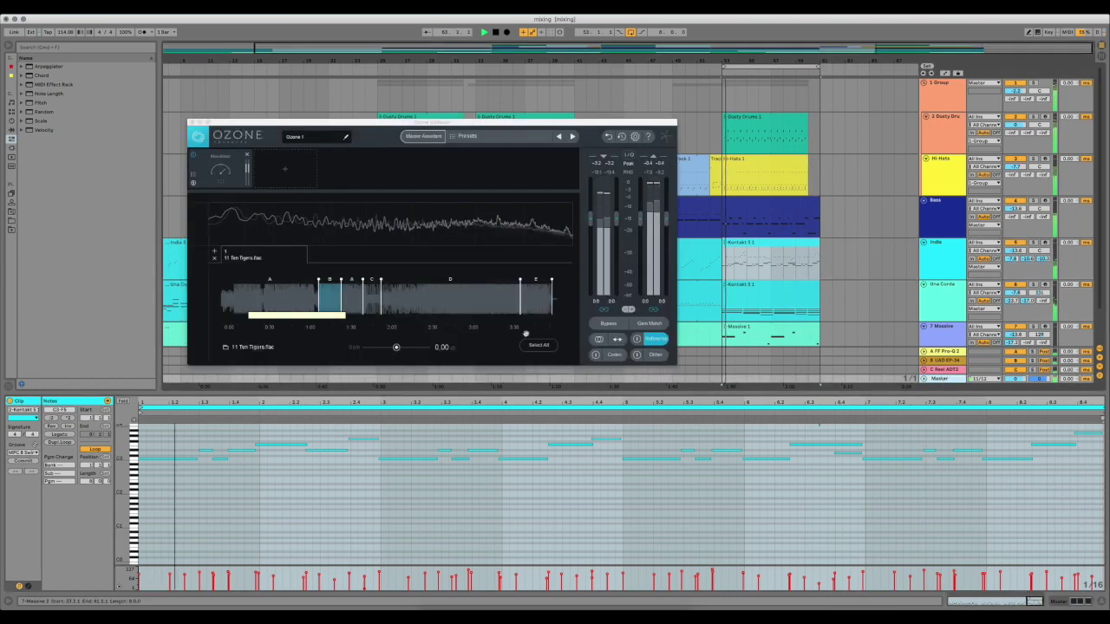
click(640, 340)
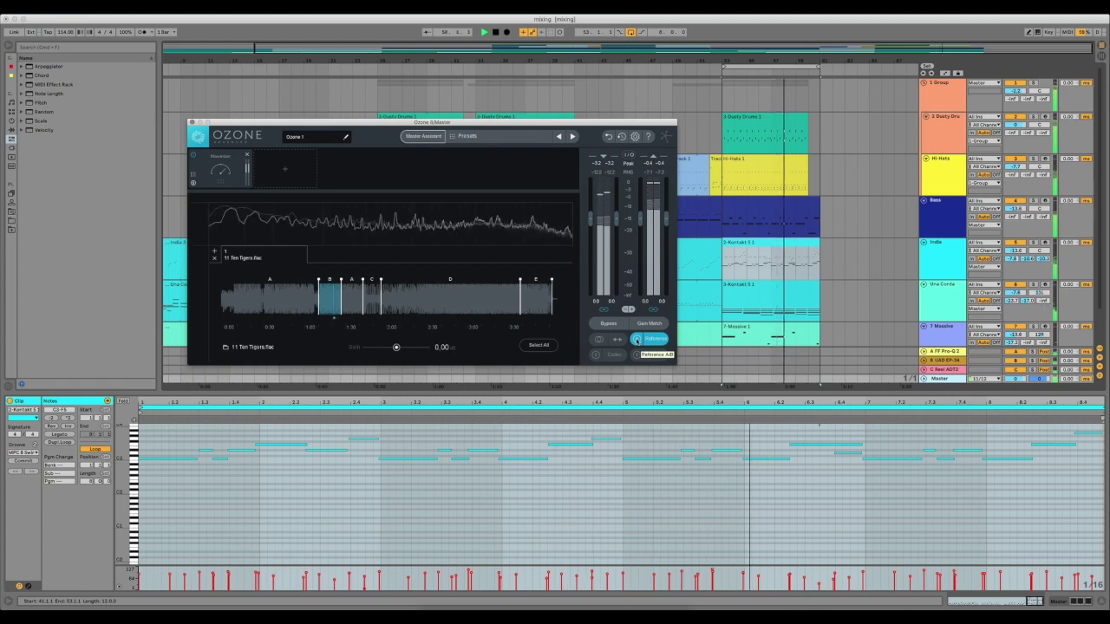
click(637, 340)
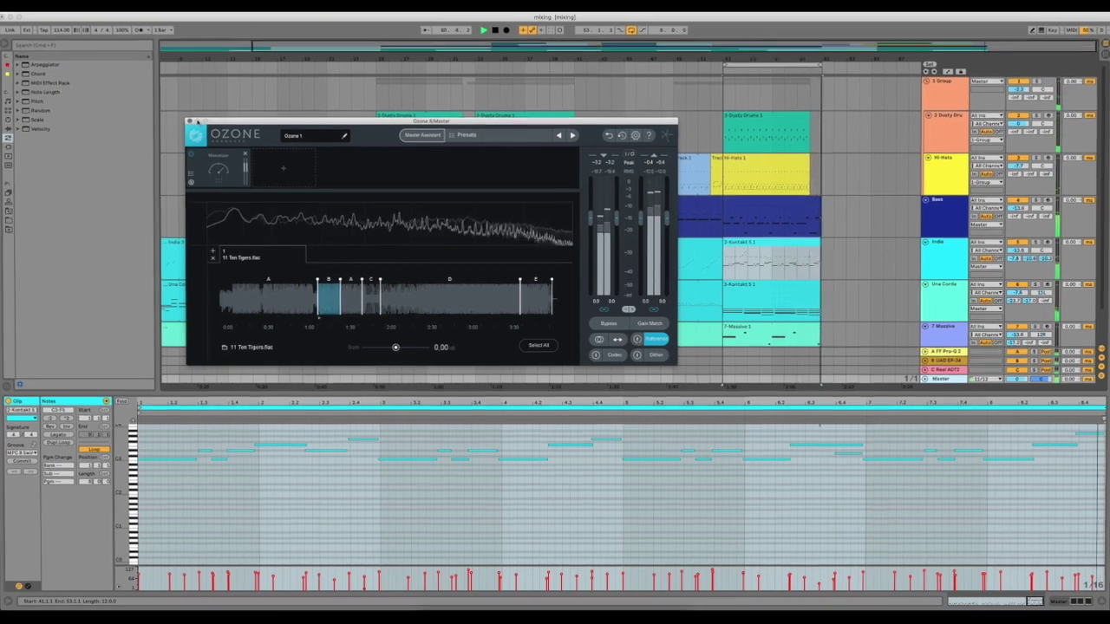
Step: Add an Exciter module in Ozone 8 and set its highest band to Tape with an amount of 4.9
click(294, 185)
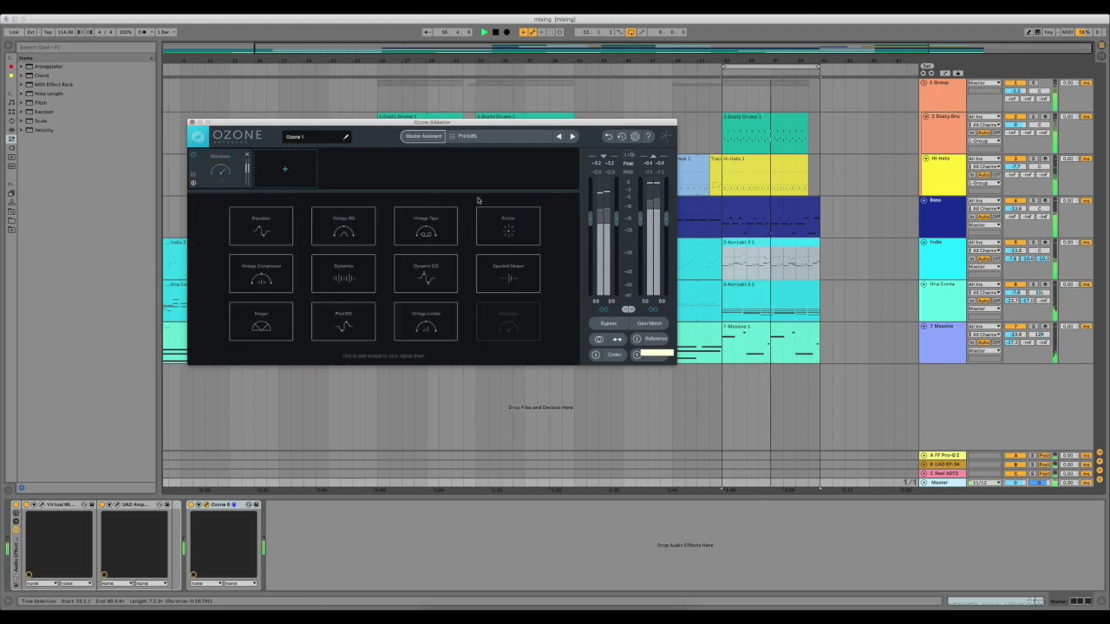
click(499, 221)
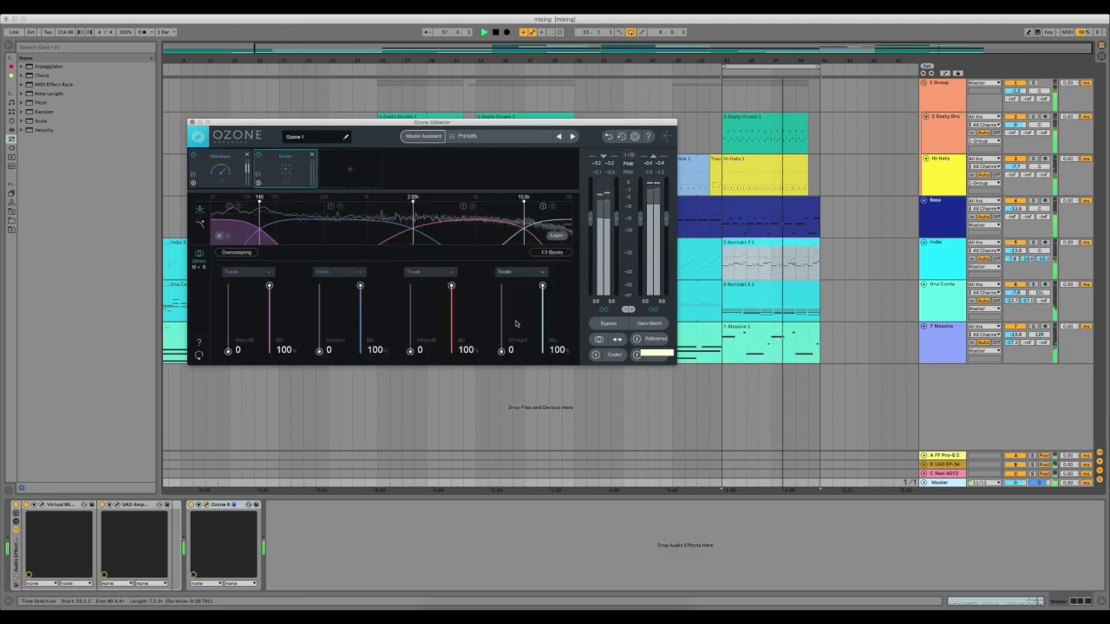
click(519, 271)
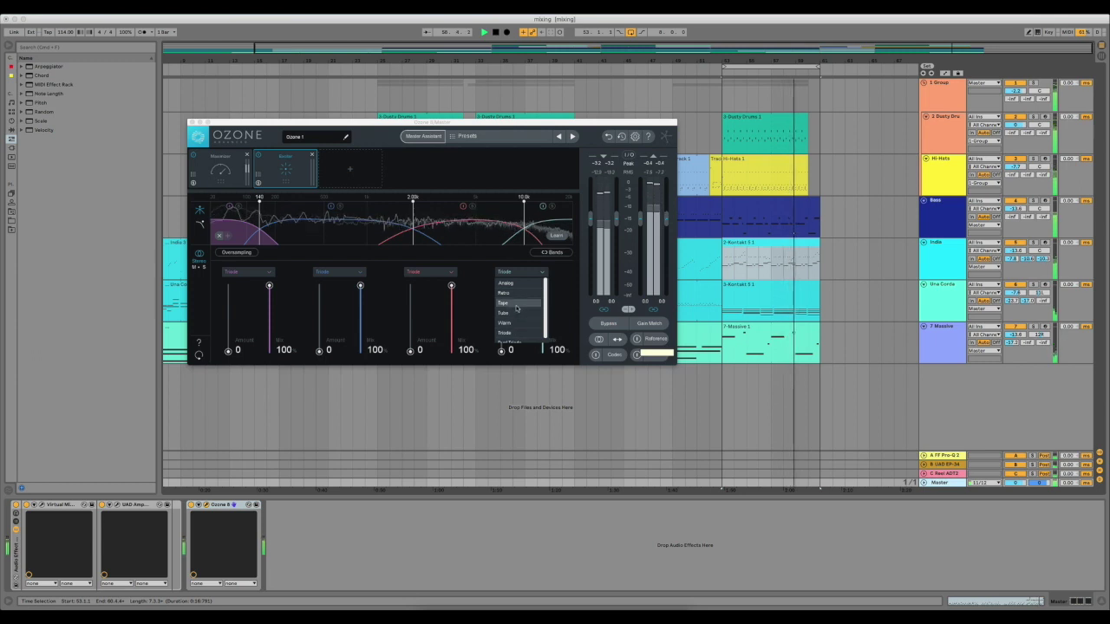
click(516, 319)
drag(501, 351, 502, 331)
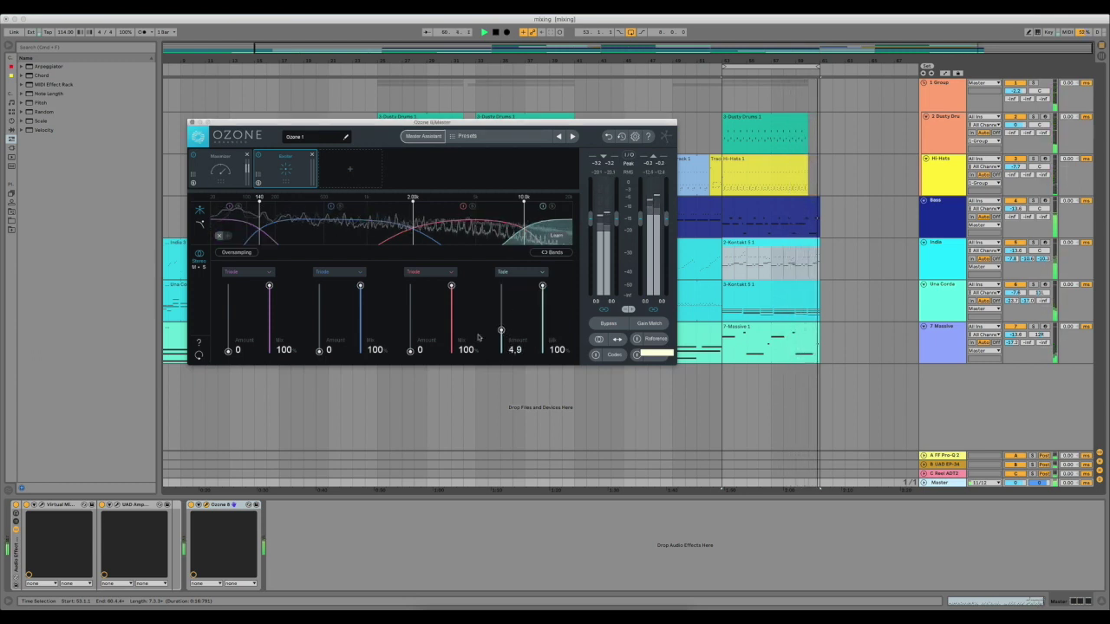
Step: Set the Exciter's third band to Tape at amount 3.2, its upper crossovers to 1.44k and 8.77k, and A/B against the reference
click(417, 273)
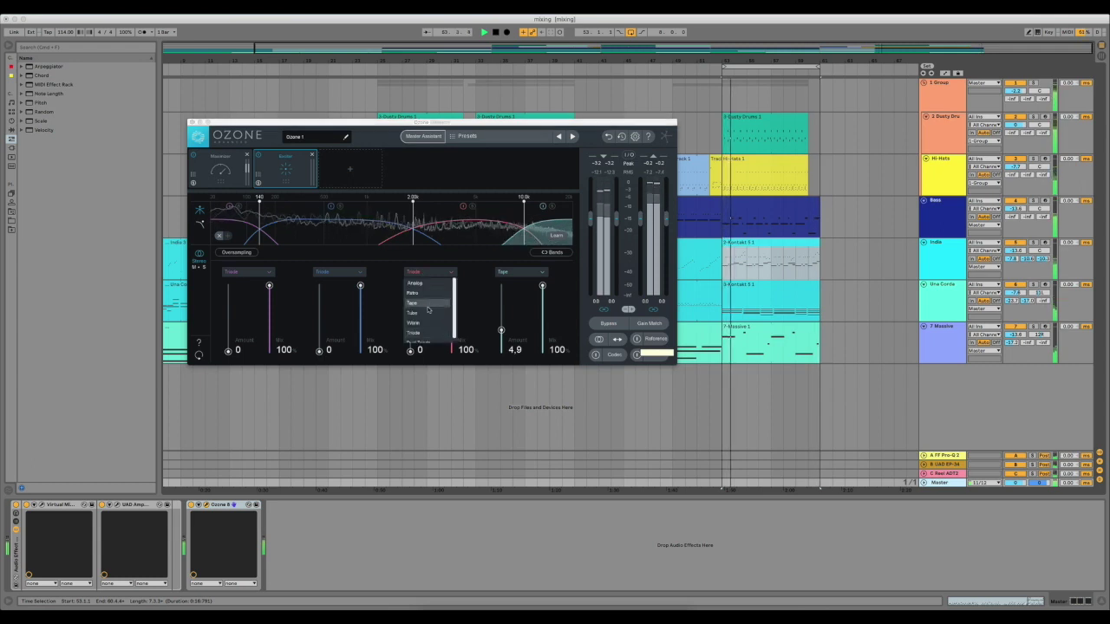
click(420, 308)
drag(411, 352, 410, 336)
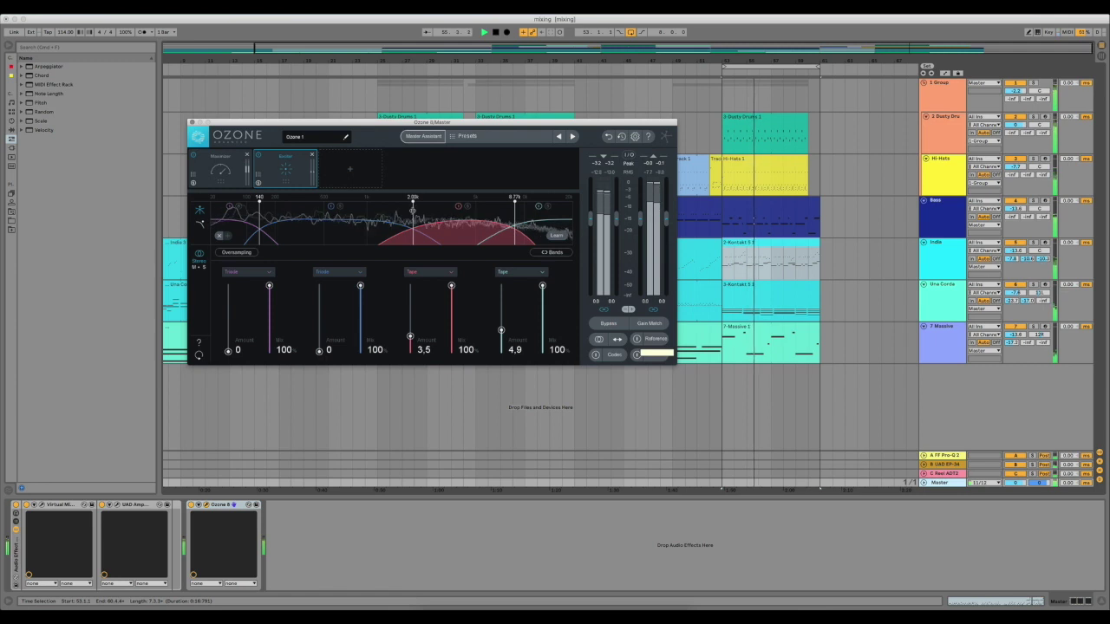
drag(410, 336, 410, 339)
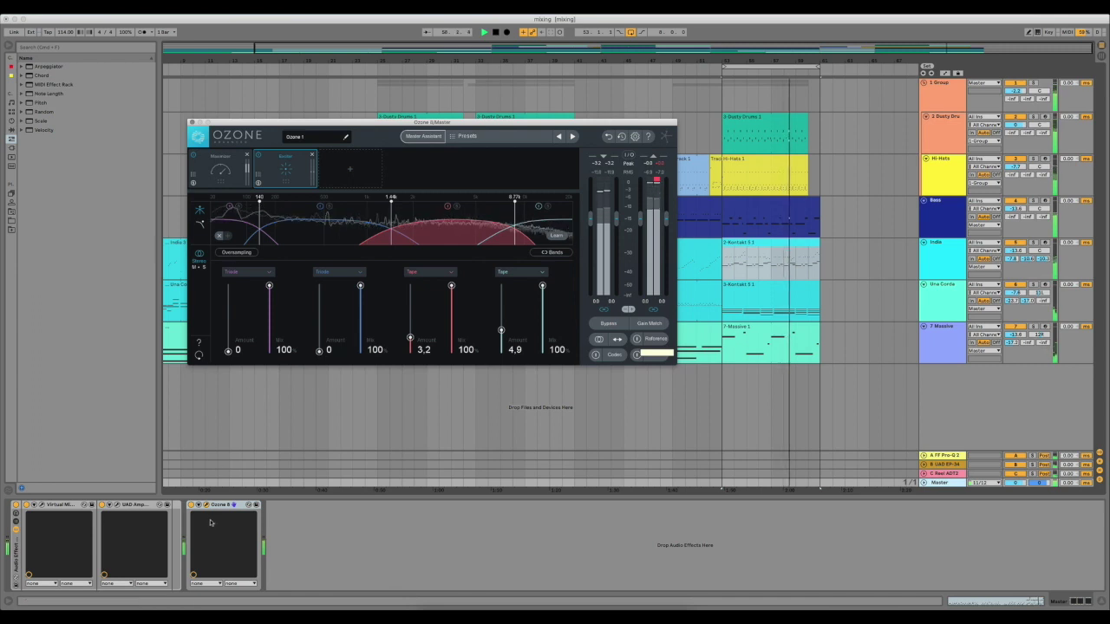
click(637, 339)
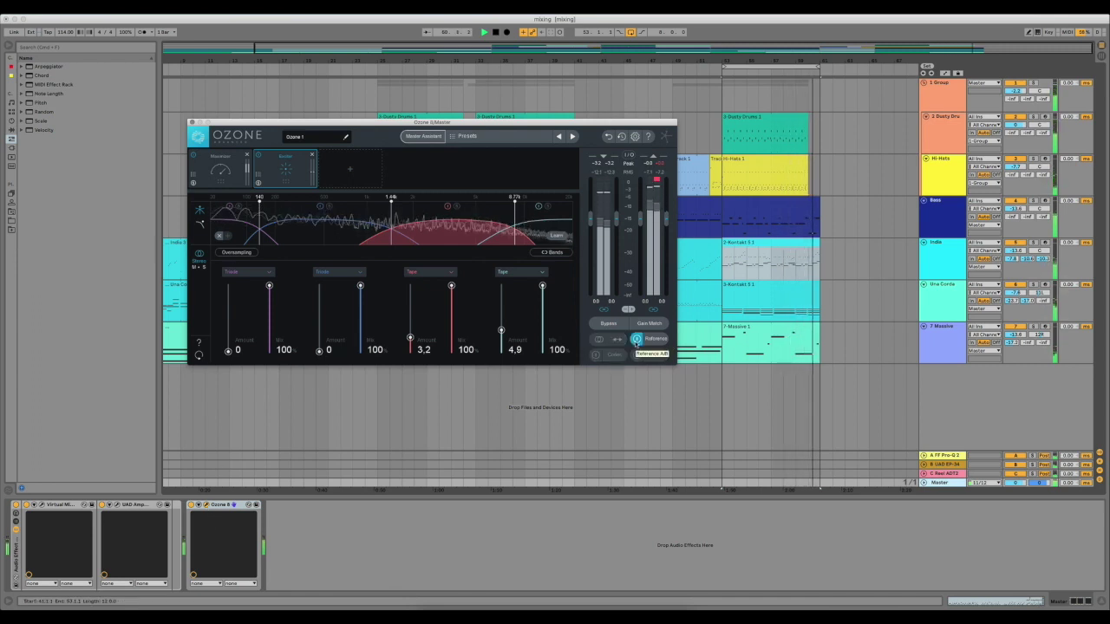
click(637, 339)
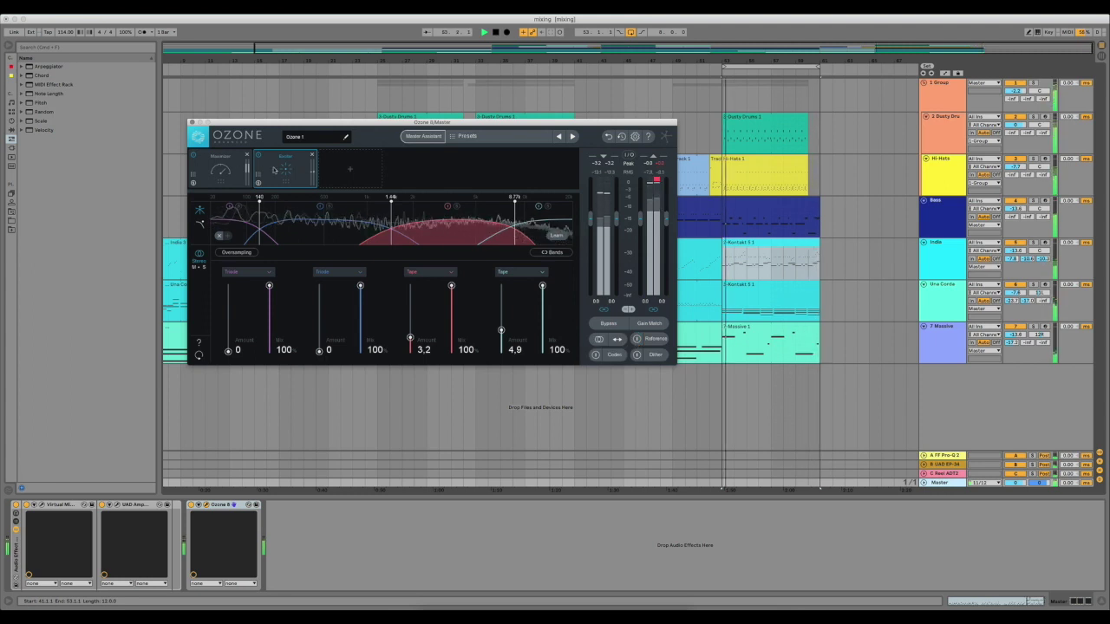
Step: Move the Exciter ahead of the Maximizer in the chain and set the Maximizer threshold to -8.9 dB
drag(274, 170, 218, 169)
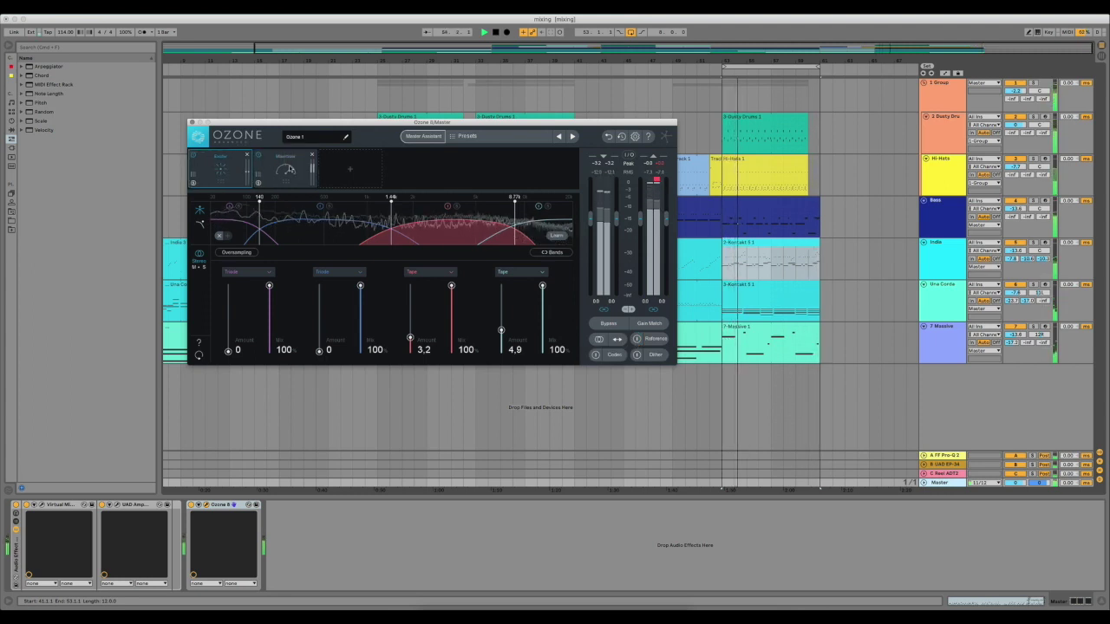
click(289, 168)
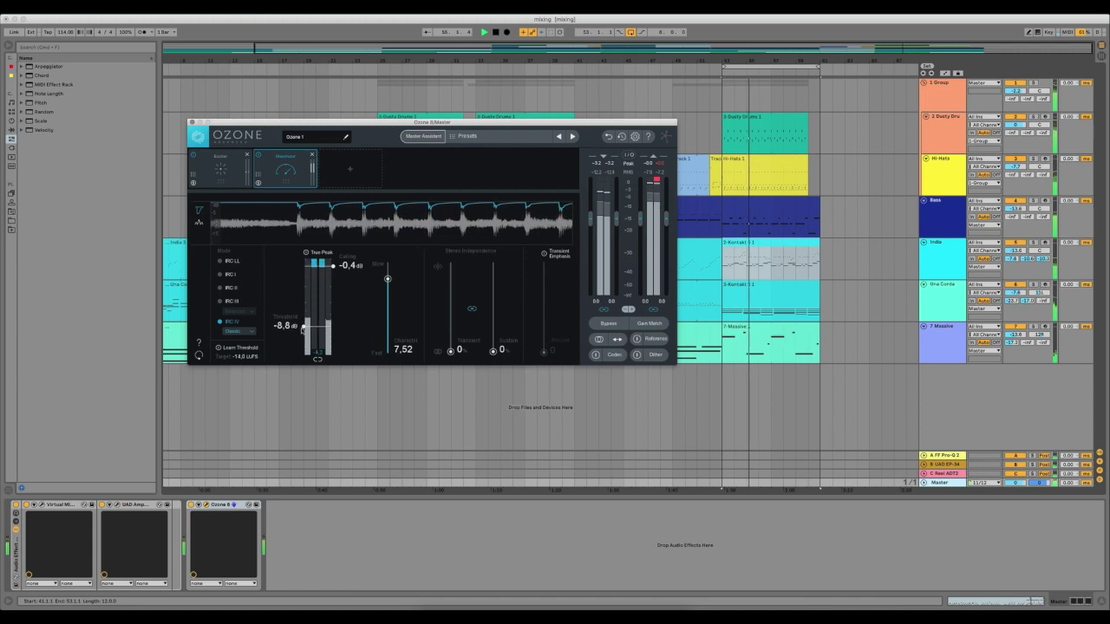
drag(303, 328, 304, 330)
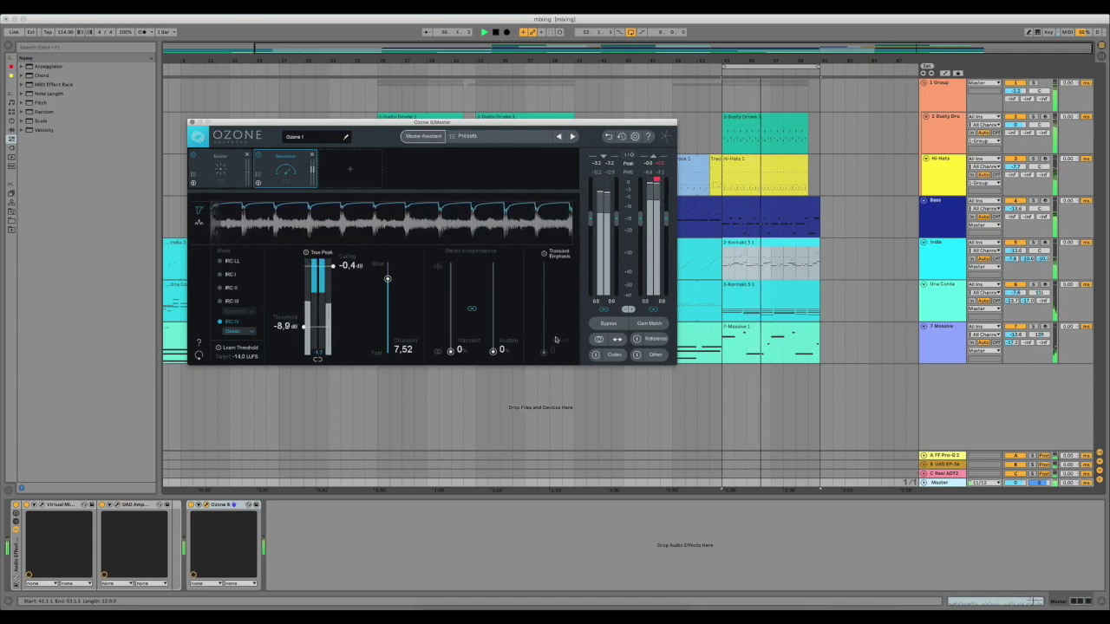
Step: Show the reference track's waveform and compare the processed mix repeatedly against its B section
click(637, 339)
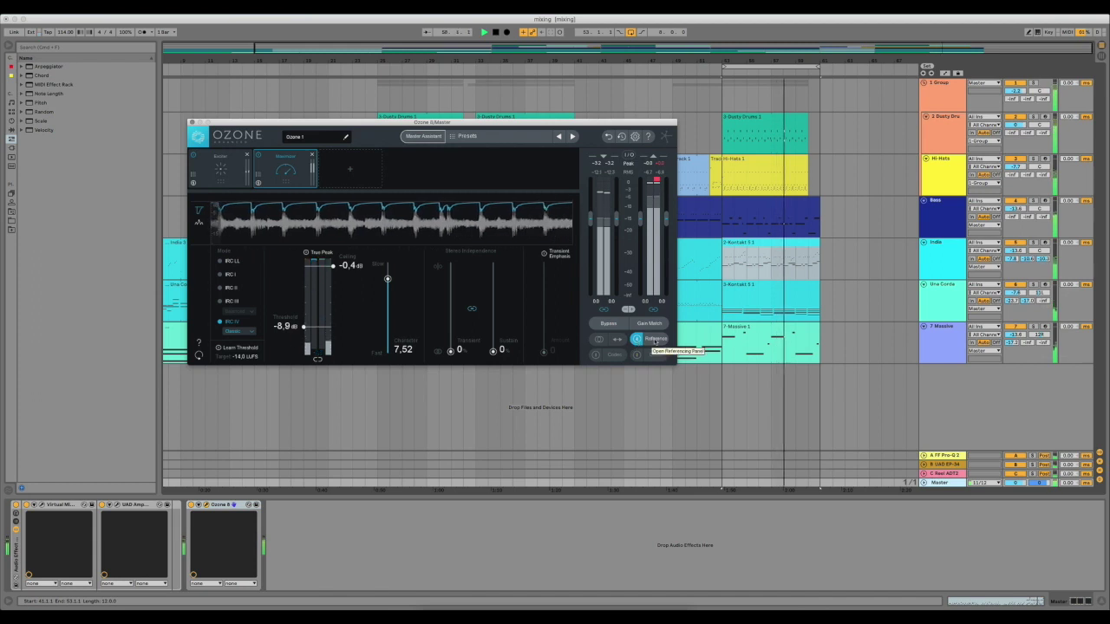
click(655, 340)
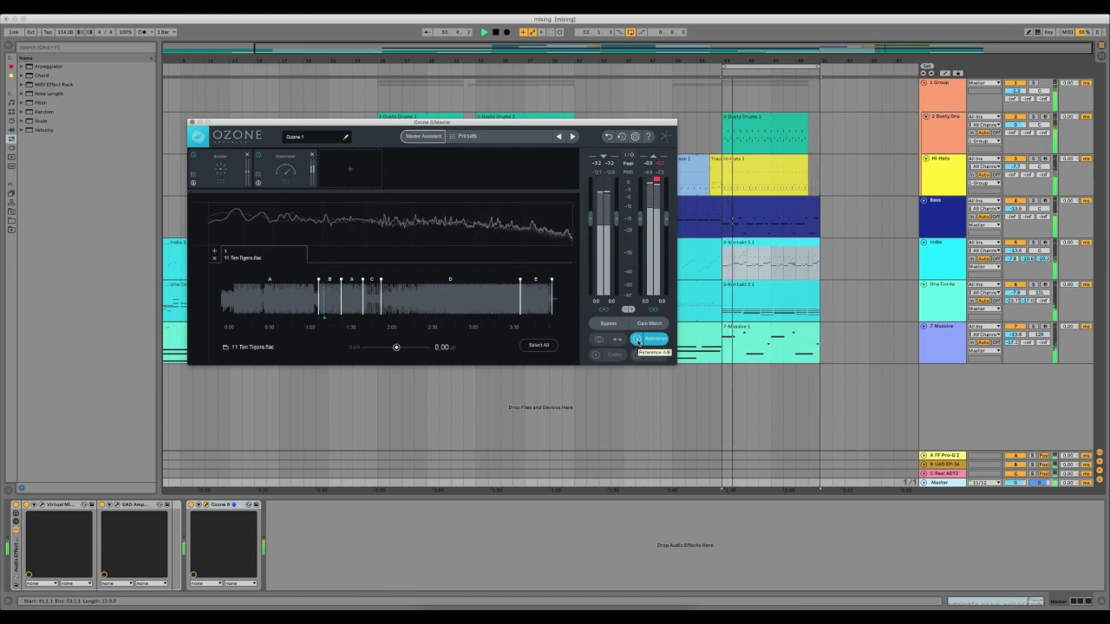
click(637, 341)
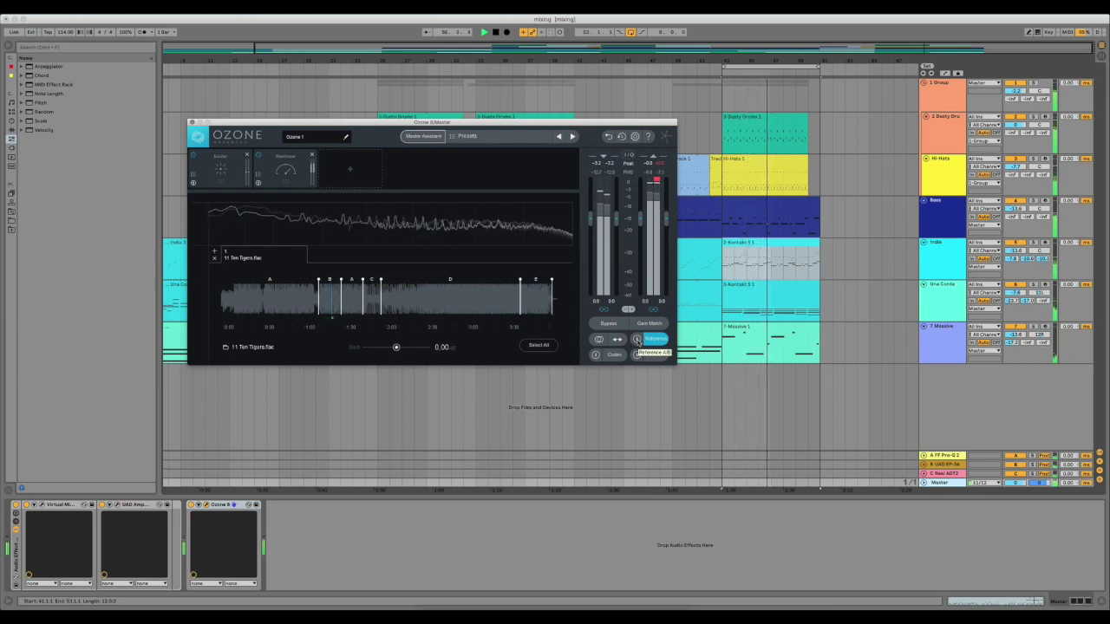
click(637, 340)
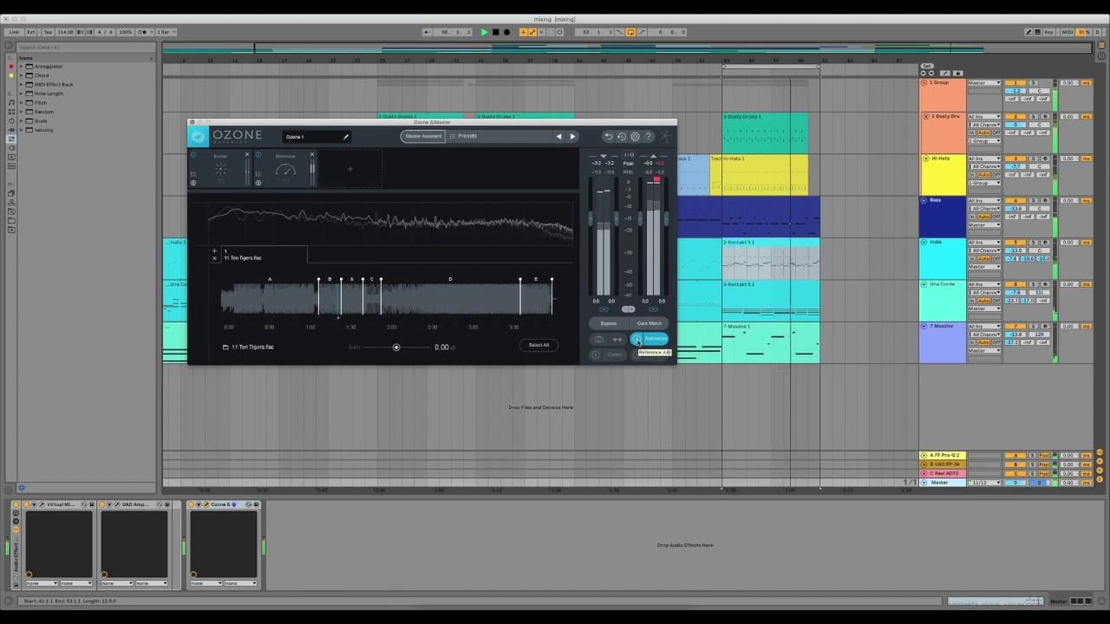
click(638, 340)
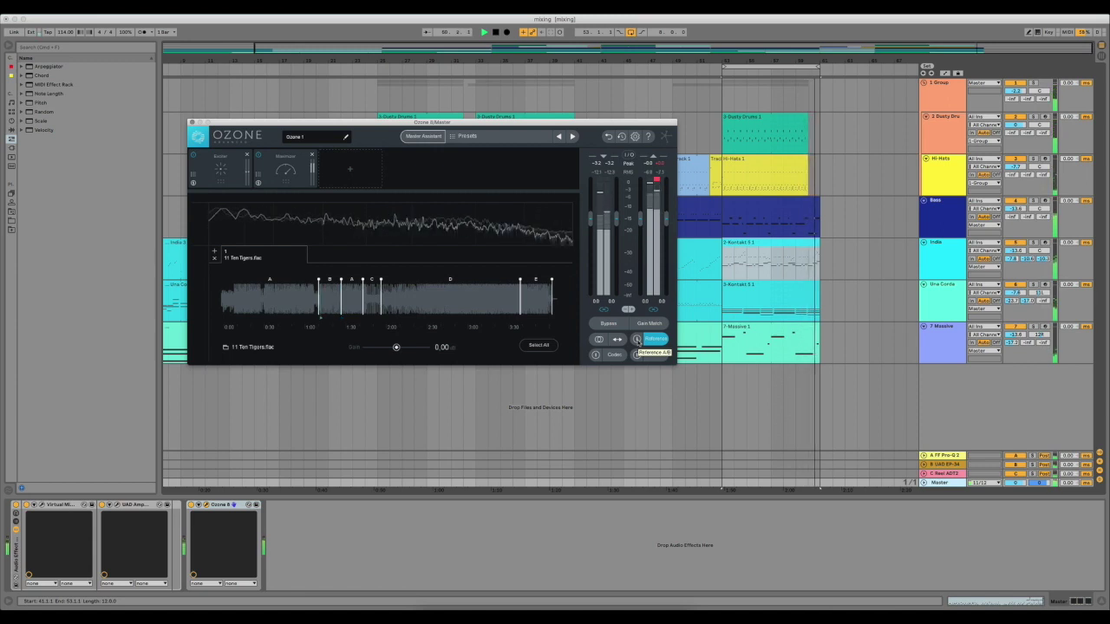
click(637, 340)
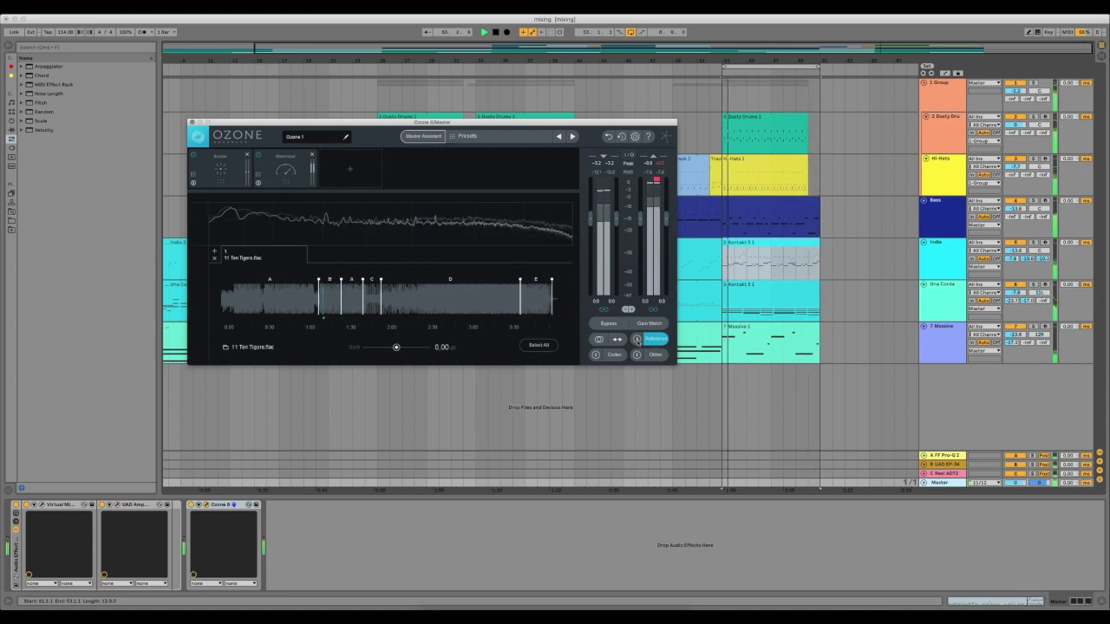
Step: Select the reference track's D section, move its start to about 2:35 for the comparison, and return to the Maximizer
click(458, 307)
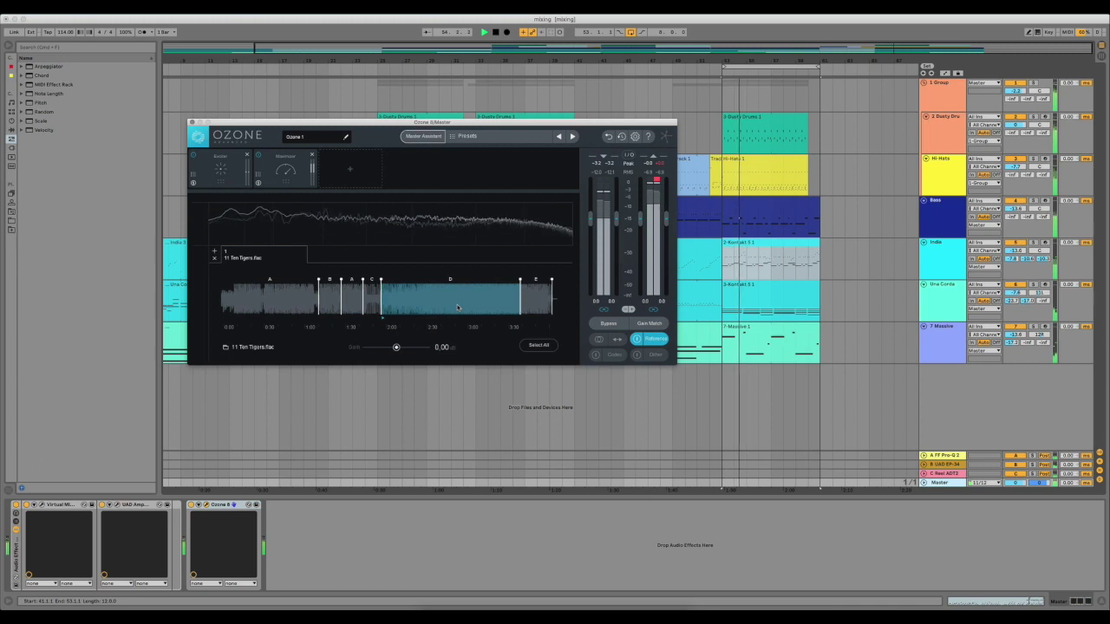
drag(381, 291, 439, 301)
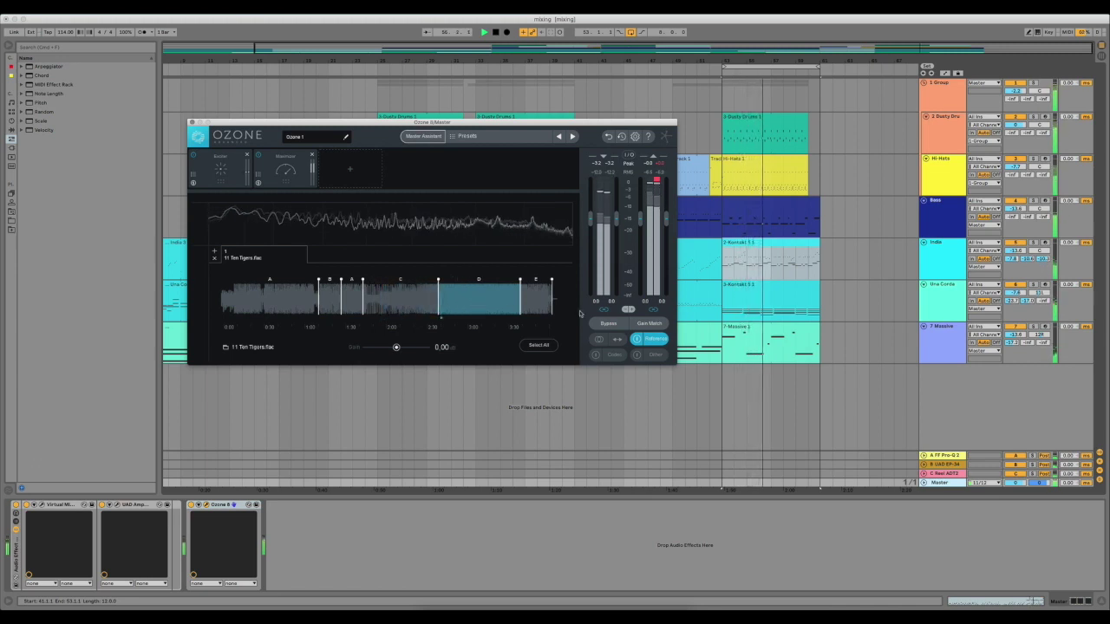
click(651, 341)
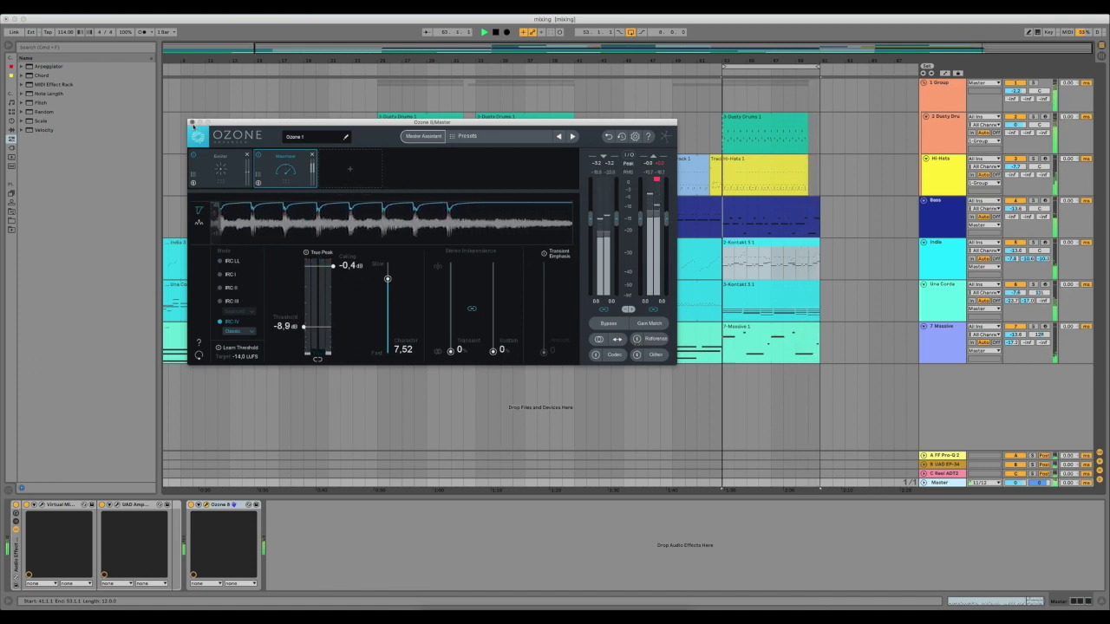
Step: Close Ozone 8, stop playback, and loop the whole arrangement from bar 1 to the end of the last clips
click(193, 123)
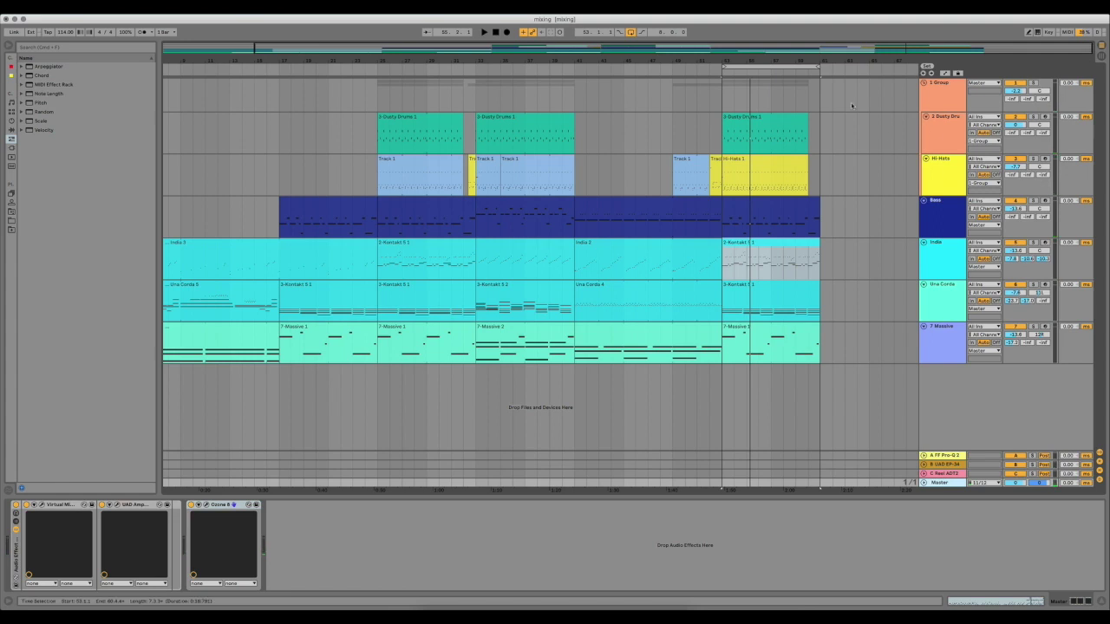
drag(723, 260, 144, 76)
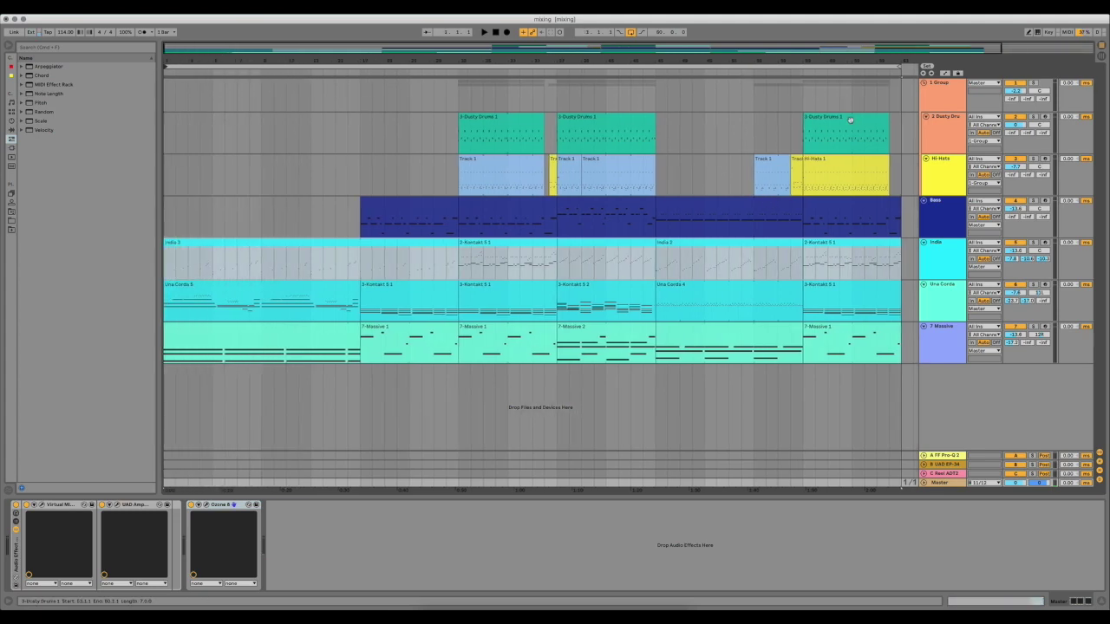